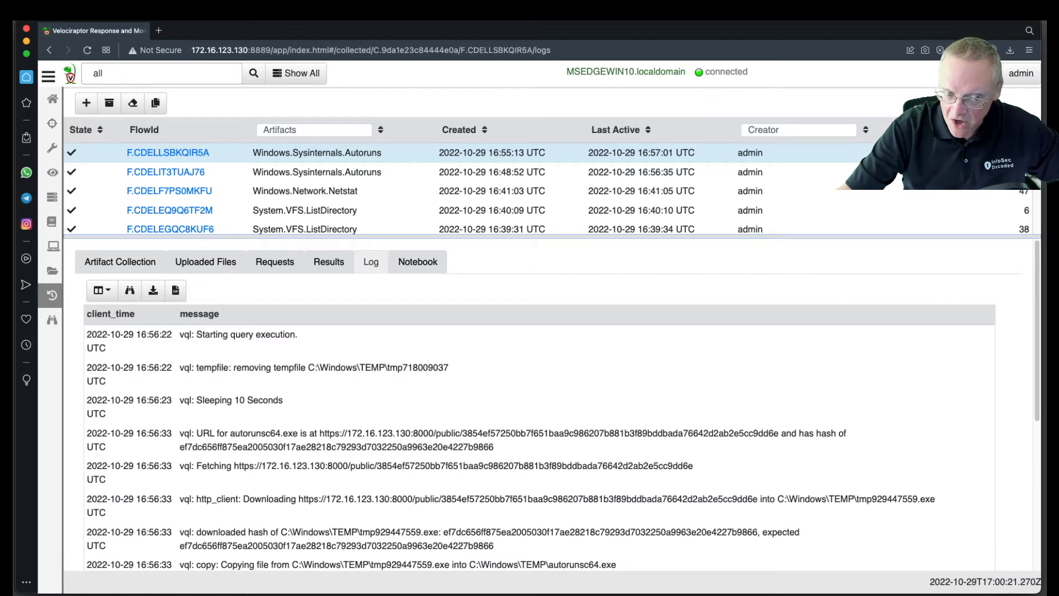
# Step: Download the Windows.Sysinternals.Autoruns results of the selected flow as CSV and open F.CDELLSBKQIR5A.csv from the Downloads folder
pyautogui.click(331, 272)
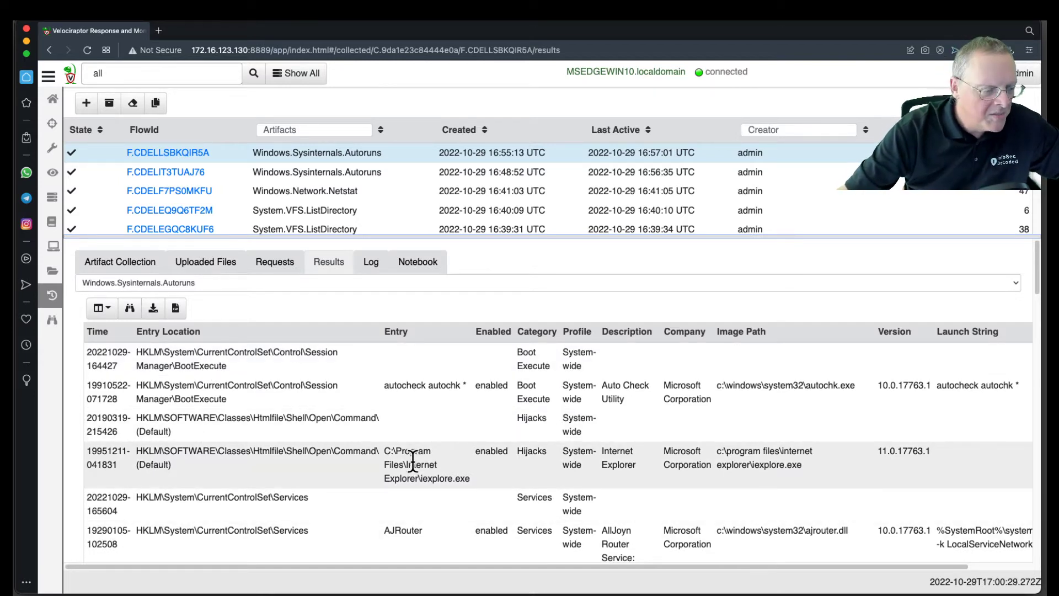
pyautogui.click(176, 308)
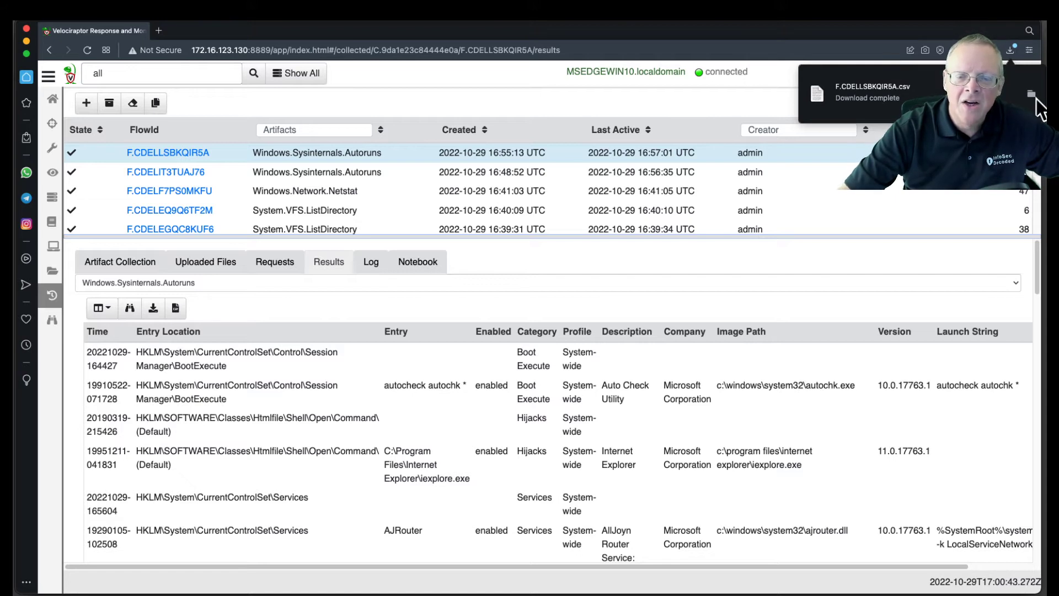
pyautogui.click(1033, 94)
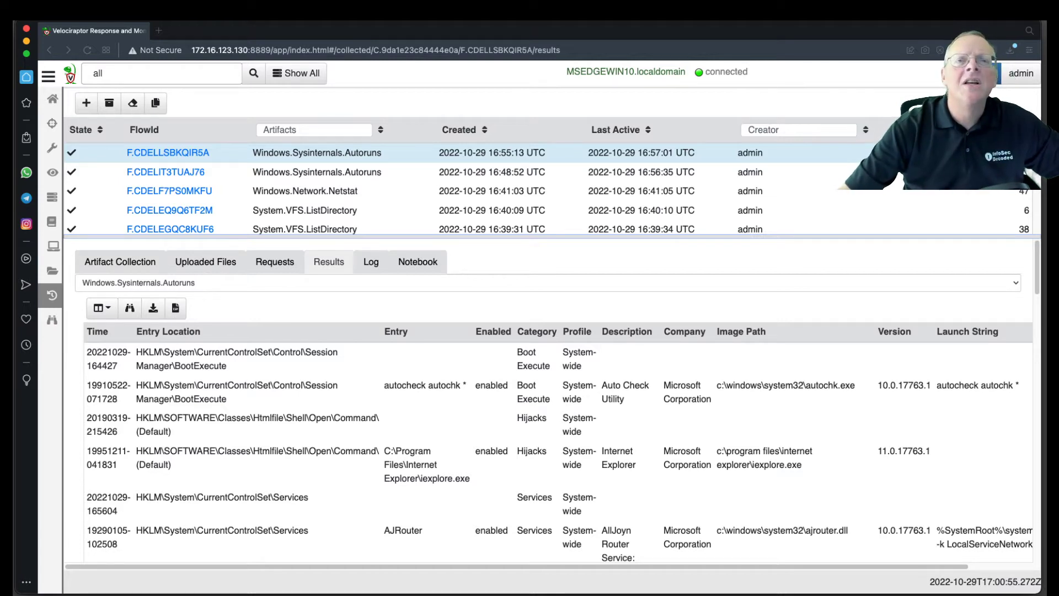
pyautogui.moveTo(793, 21); pyautogui.dragTo(684, 21)
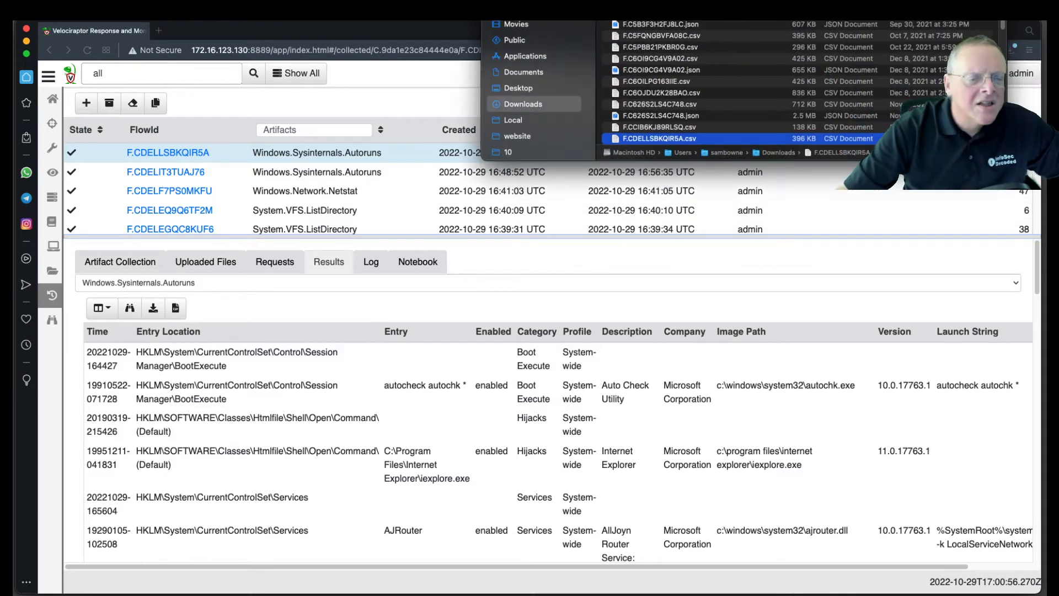
pyautogui.doubleClick(676, 140)
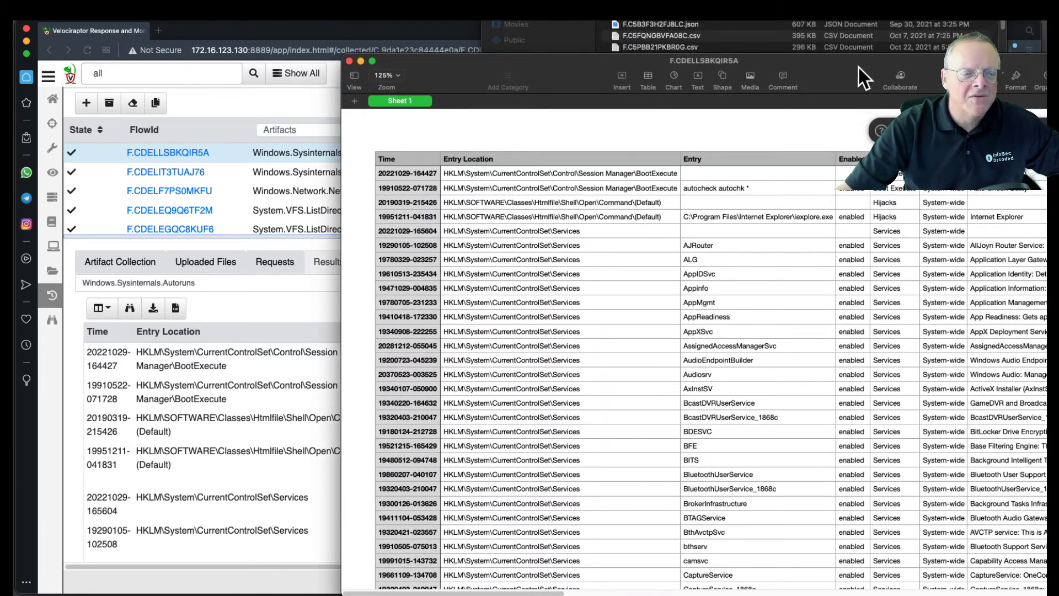
# Step: Enlarge the spreadsheet window to fill the screen and set the zoom to 150%
pyautogui.moveTo(858, 67); pyautogui.dragTo(541, 38)
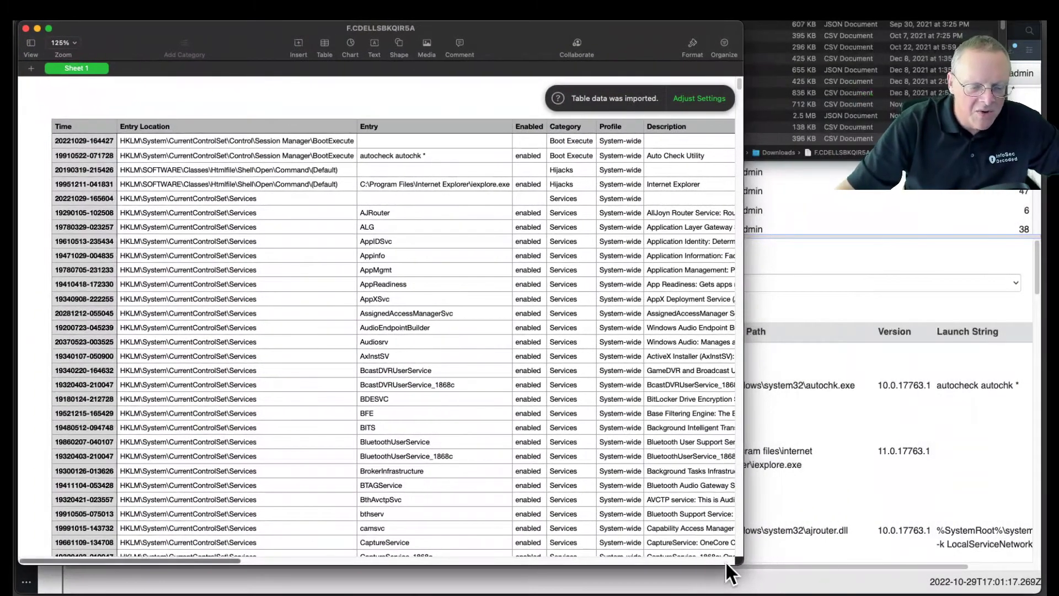
pyautogui.moveTo(740, 564); pyautogui.dragTo(1032, 578)
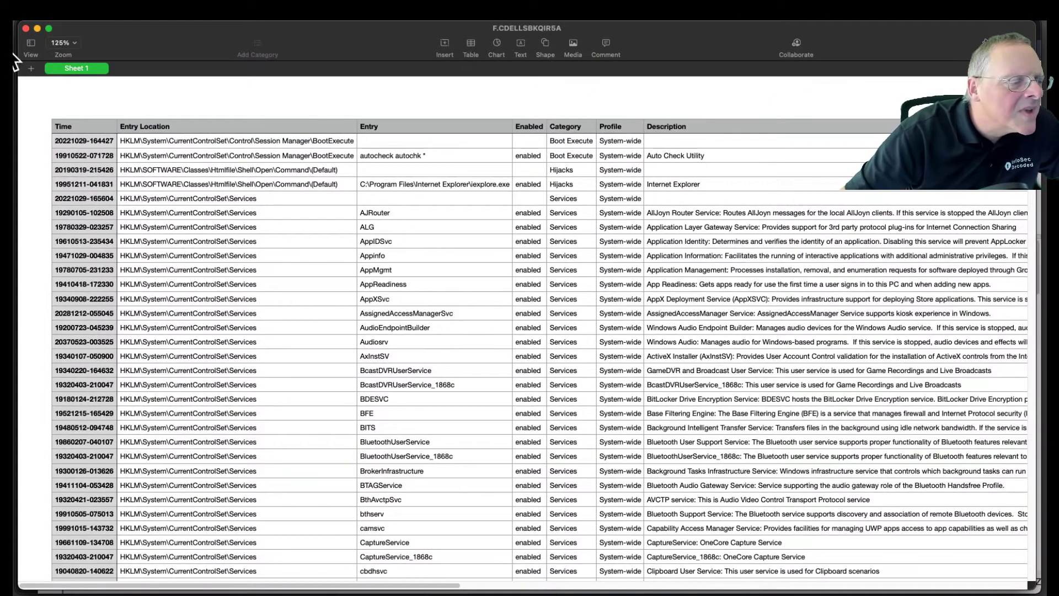
pyautogui.click(74, 44)
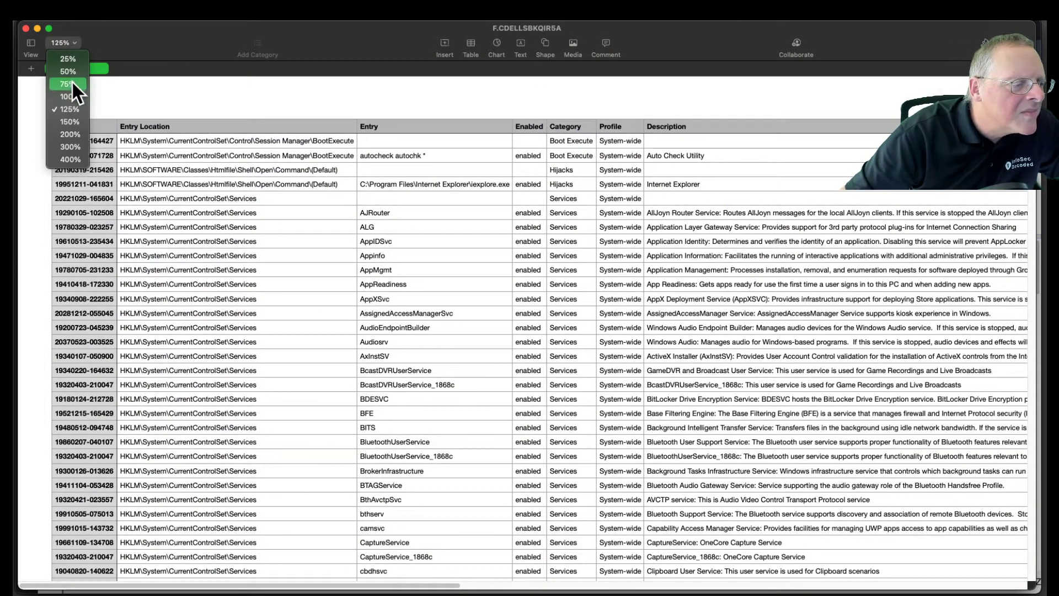
pyautogui.click(72, 117)
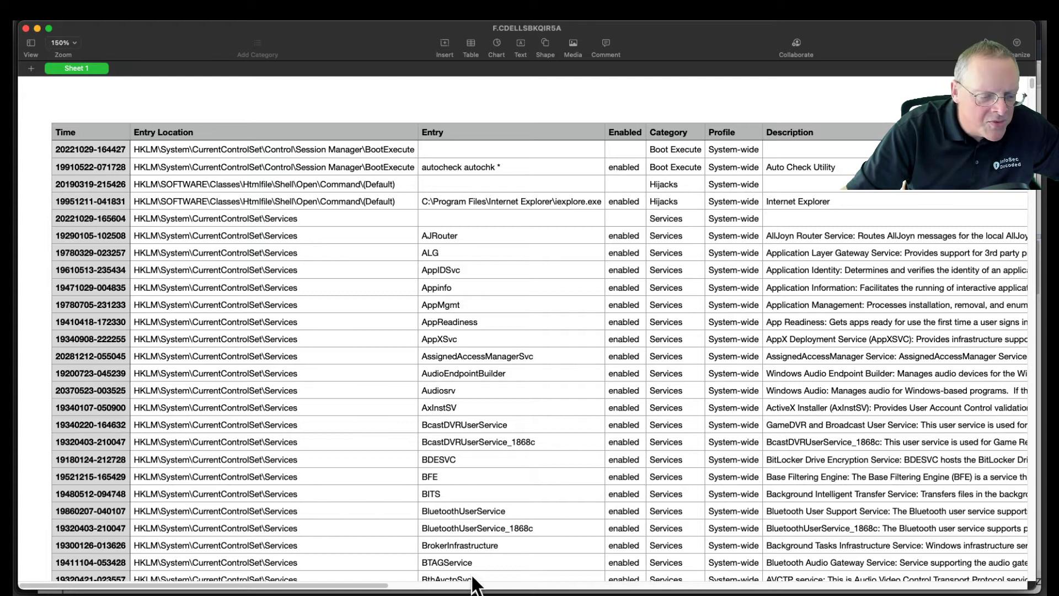
# Step: Examine the Company, Image Path and Launch String columns, then return to the table's first columns
pyautogui.moveTo(386, 584); pyautogui.dragTo(785, 592)
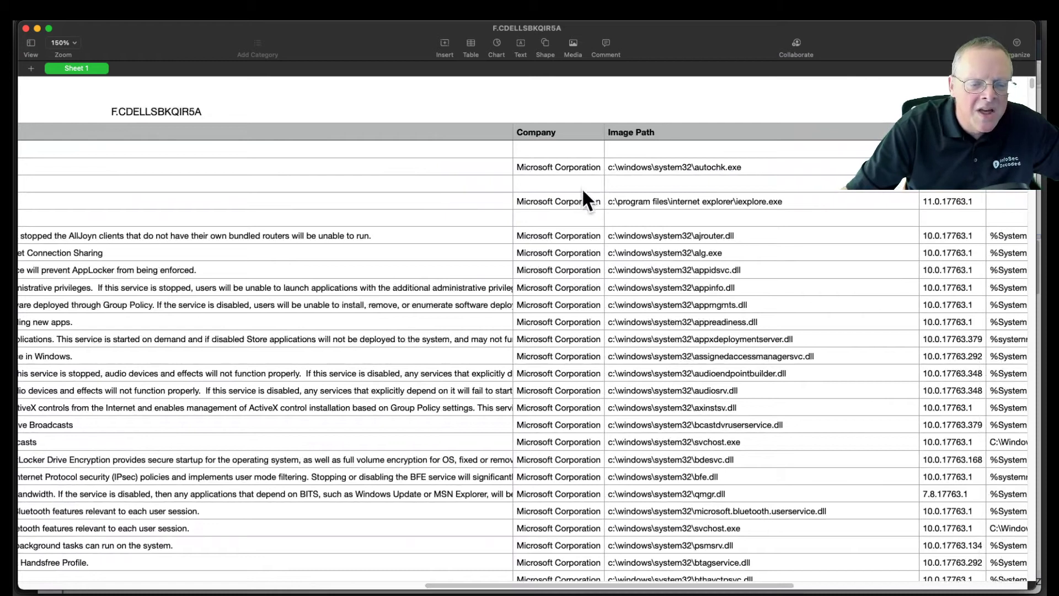
pyautogui.moveTo(645, 586); pyautogui.dragTo(741, 591)
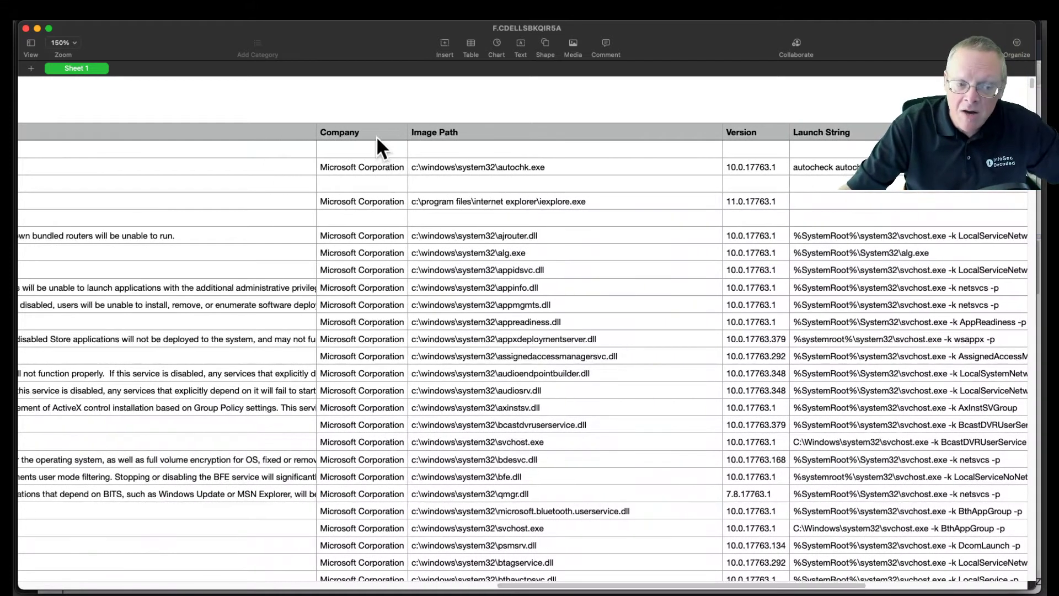
pyautogui.moveTo(633, 589); pyautogui.dragTo(138, 588)
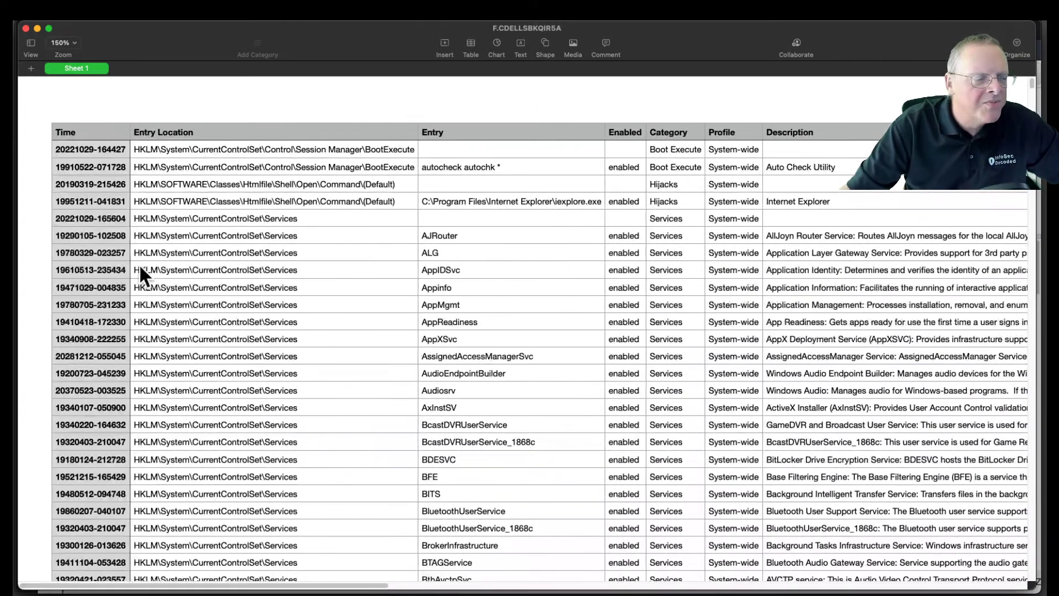
# Step: Look through the table, text and arrangement formatting settings for a way to sort the whole table
pyautogui.click(77, 128)
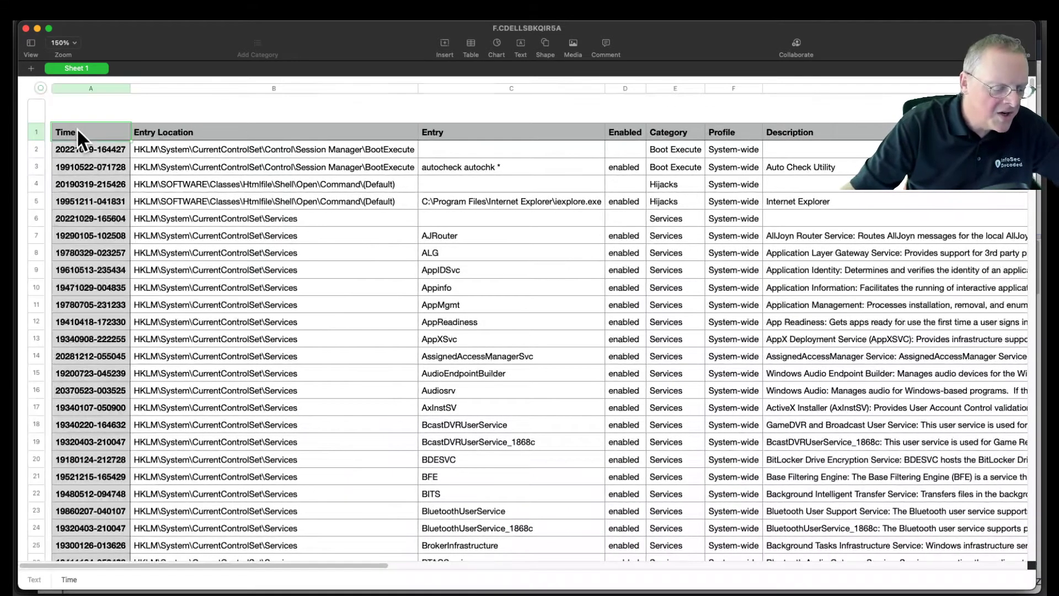
pyautogui.press('super+a')
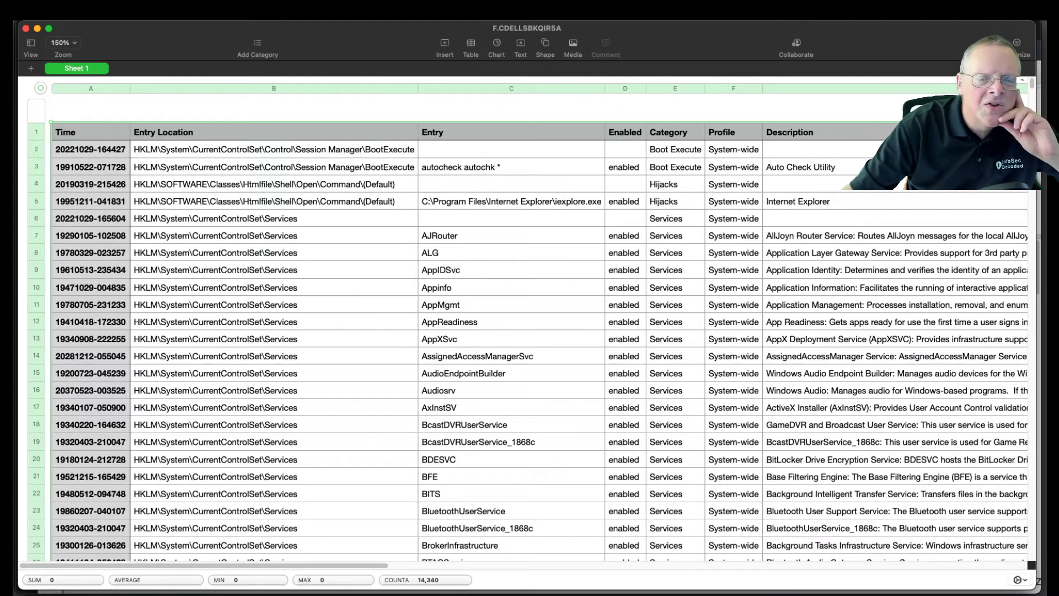
pyautogui.click(990, 44)
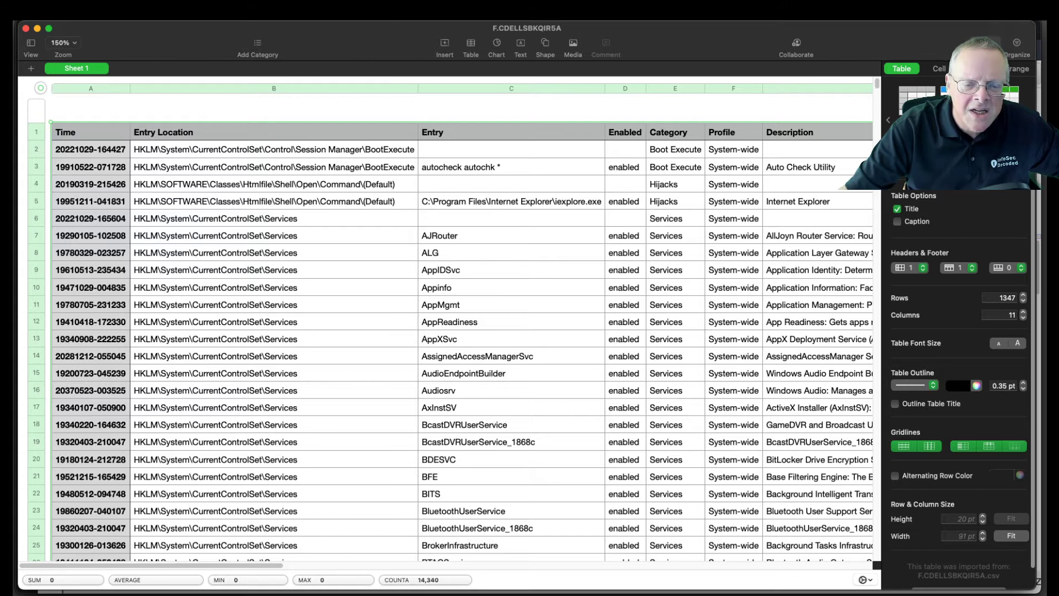
pyautogui.click(1010, 68)
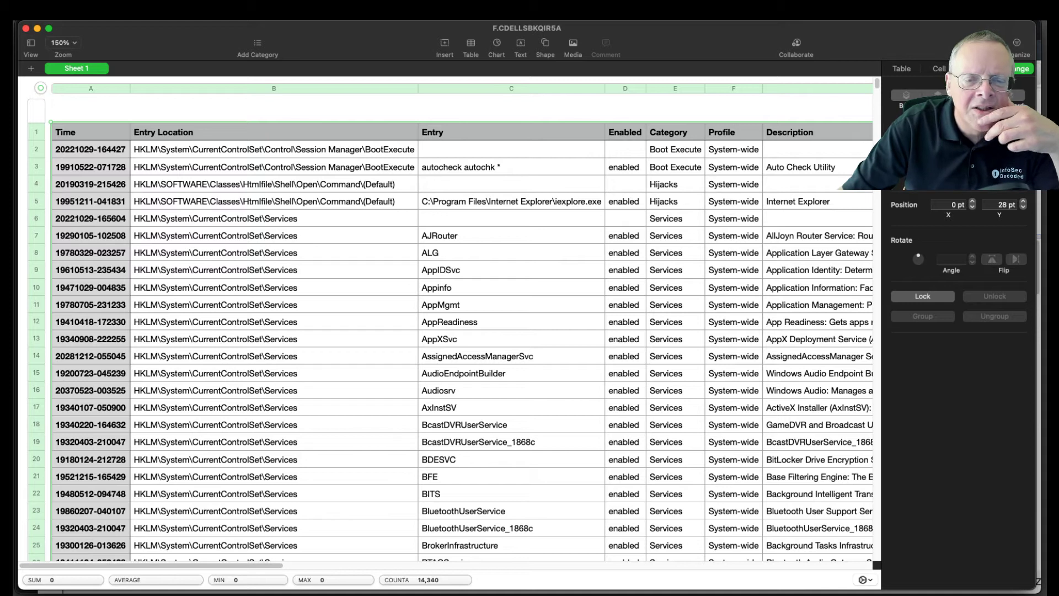
pyautogui.click(975, 68)
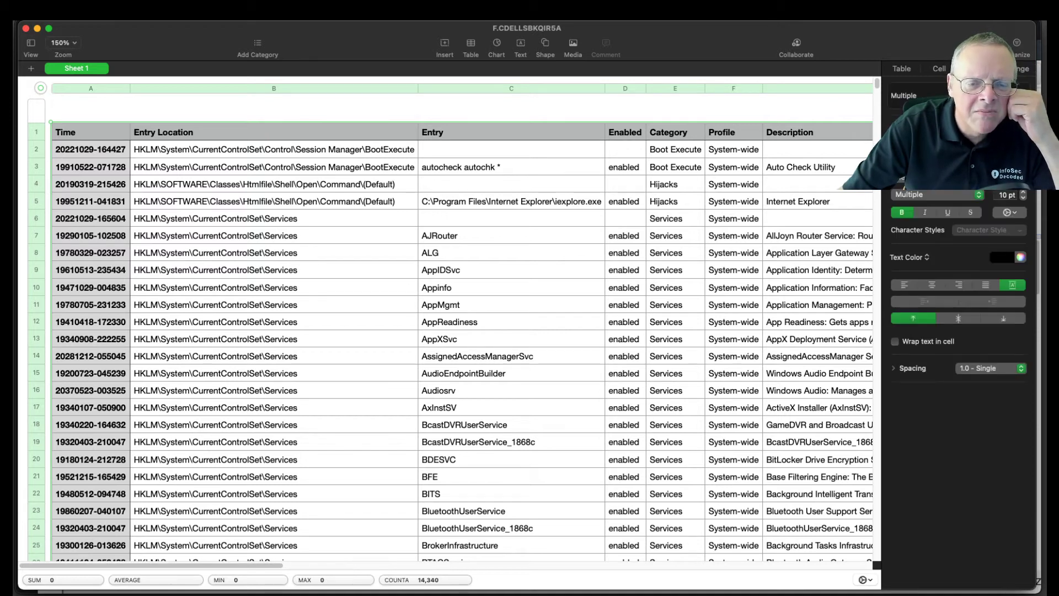
pyautogui.click(904, 69)
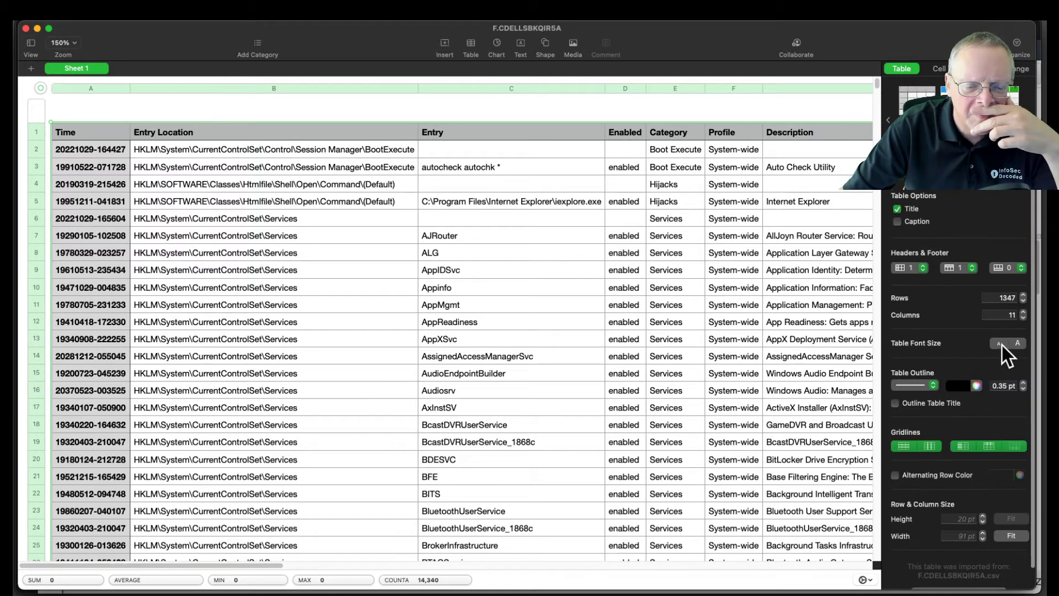
pyautogui.scroll(-2, 1002, 345)
pyautogui.scroll(2, 1002, 353)
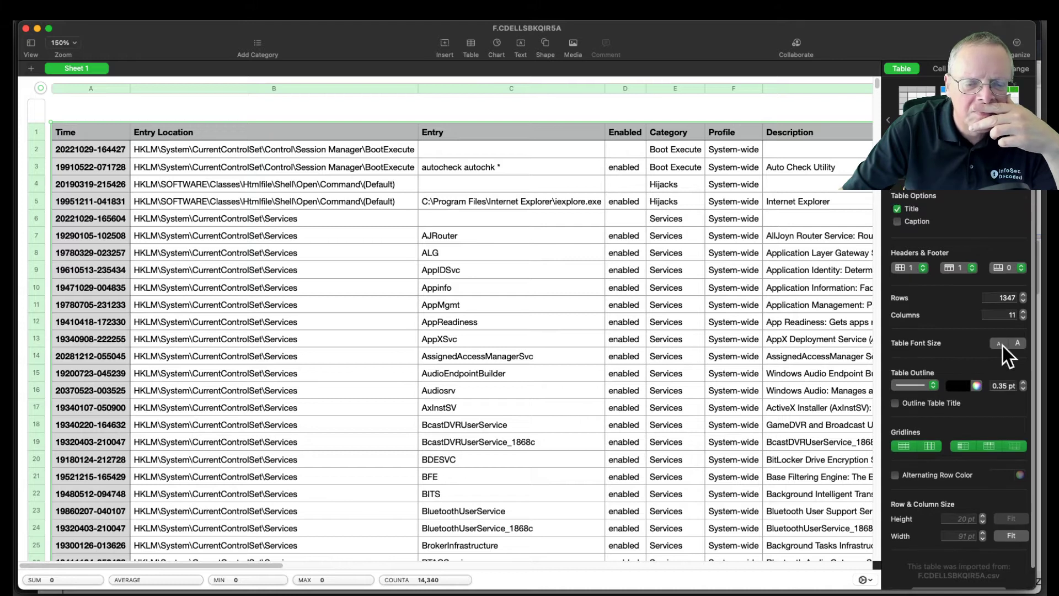
pyautogui.click(941, 71)
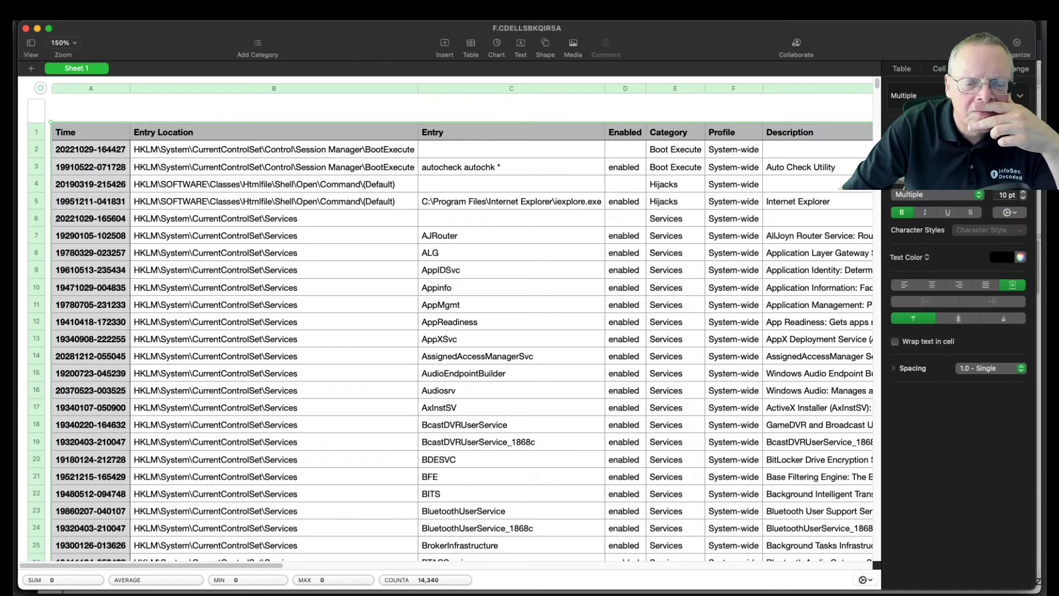
pyautogui.click(1015, 71)
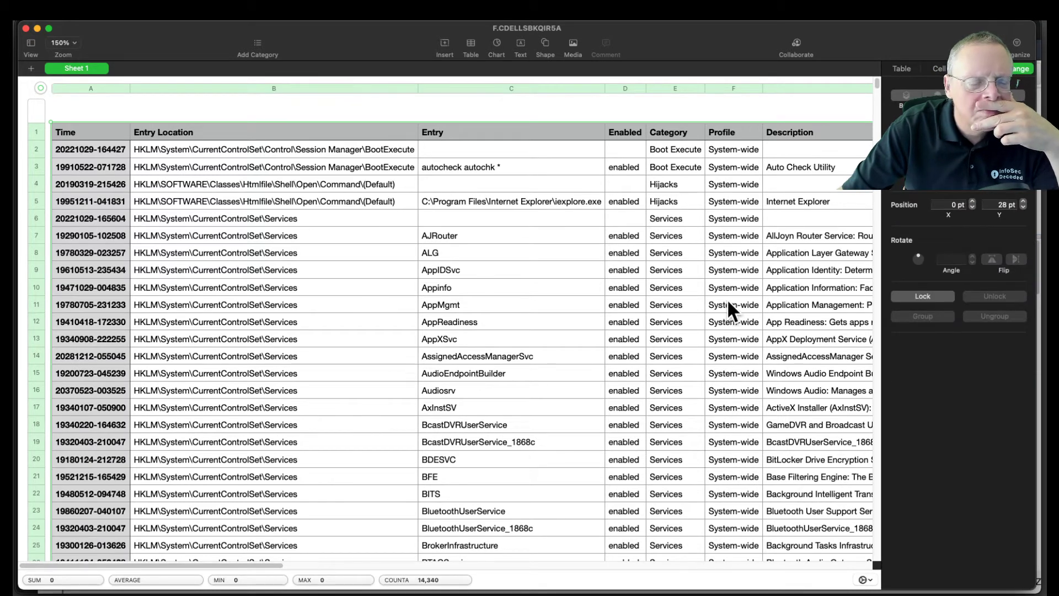
pyautogui.click(537, 268)
pyautogui.click(119, 149)
pyautogui.click(120, 148)
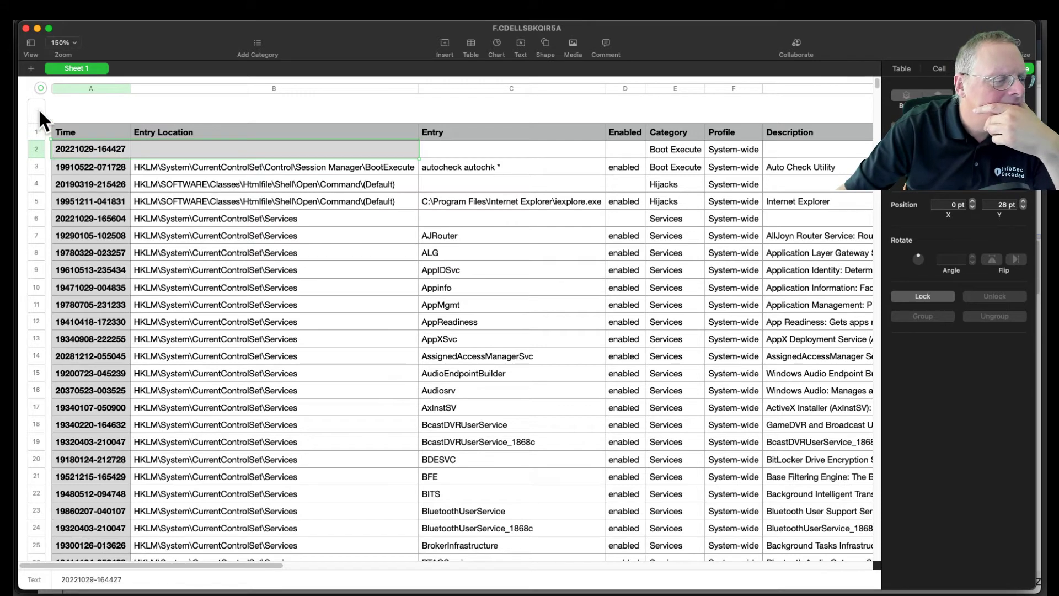
# Step: Sort the table by the Company column and hide the sort options
pyautogui.click(38, 108)
pyautogui.rightClick(65, 132)
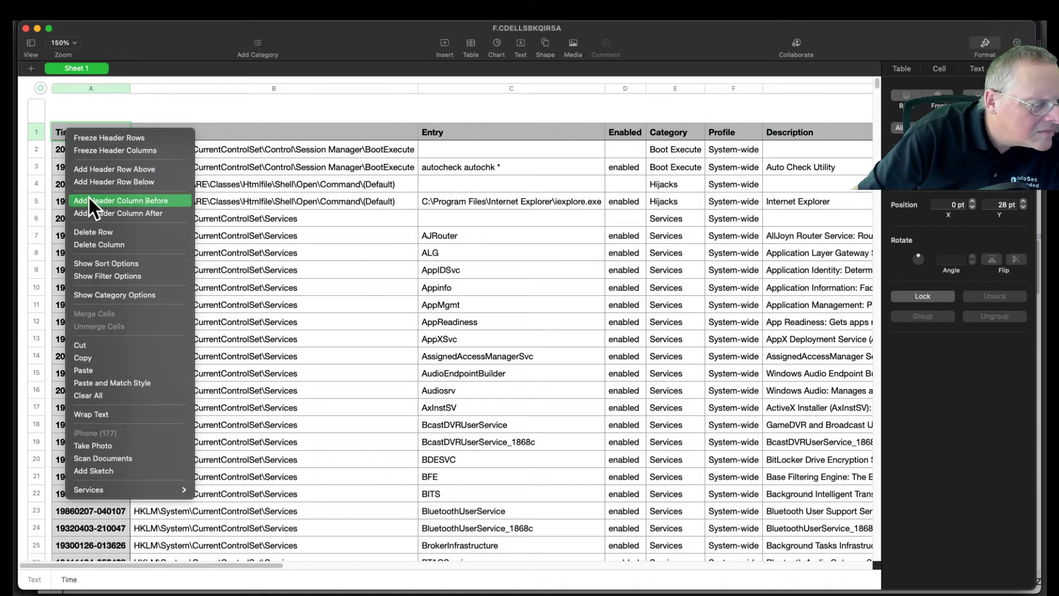
pyautogui.click(136, 265)
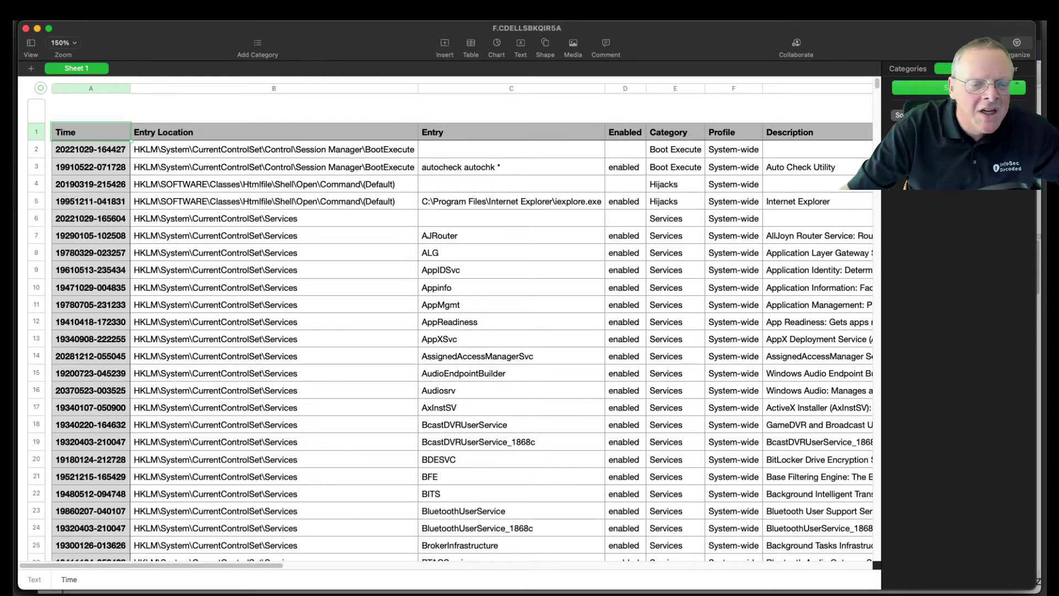
pyautogui.moveTo(265, 561); pyautogui.dragTo(600, 567)
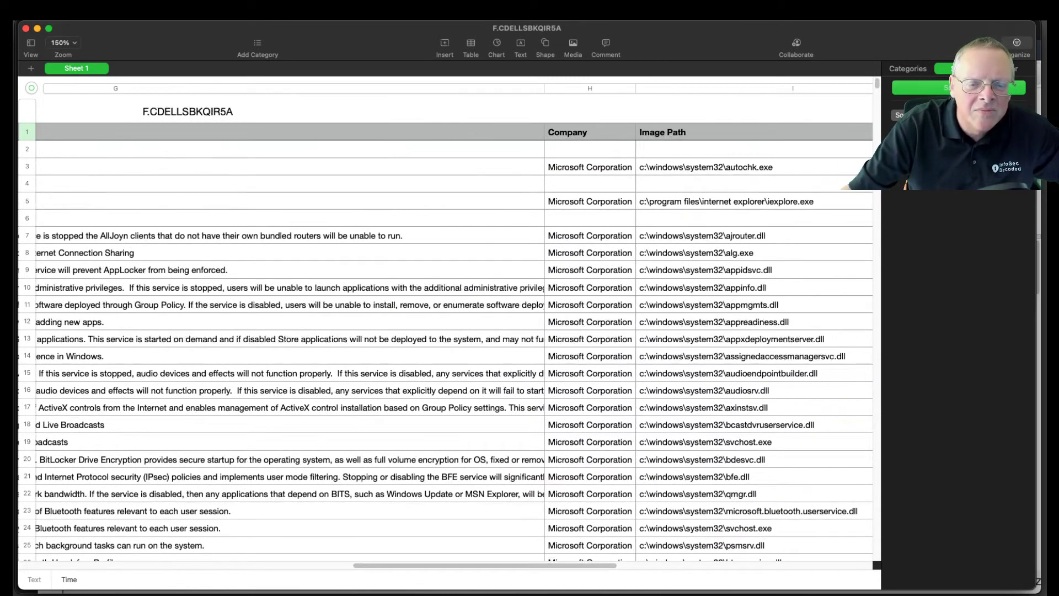
pyautogui.click(959, 150)
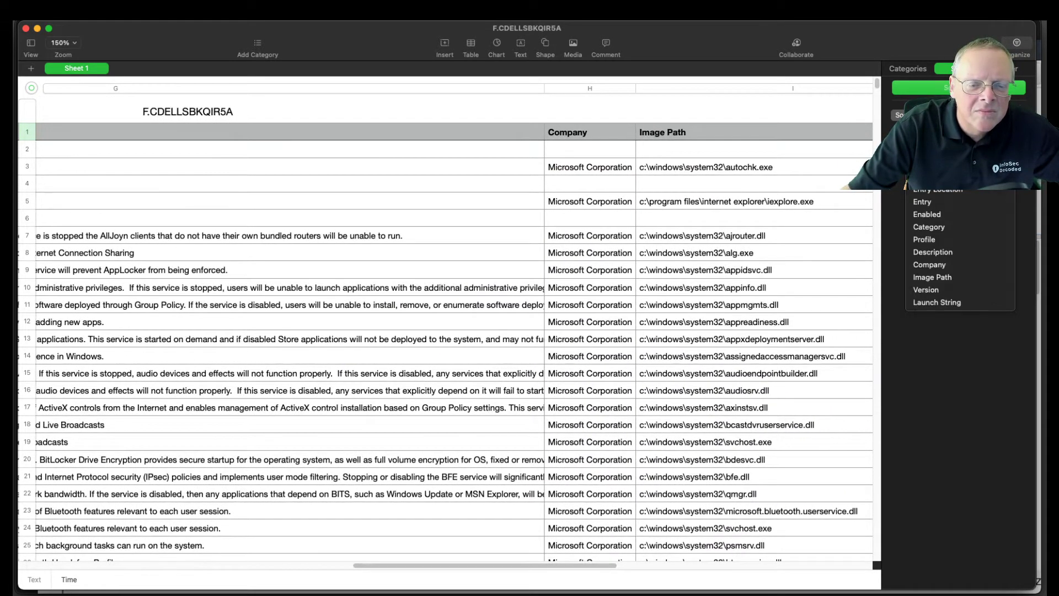
pyautogui.click(960, 263)
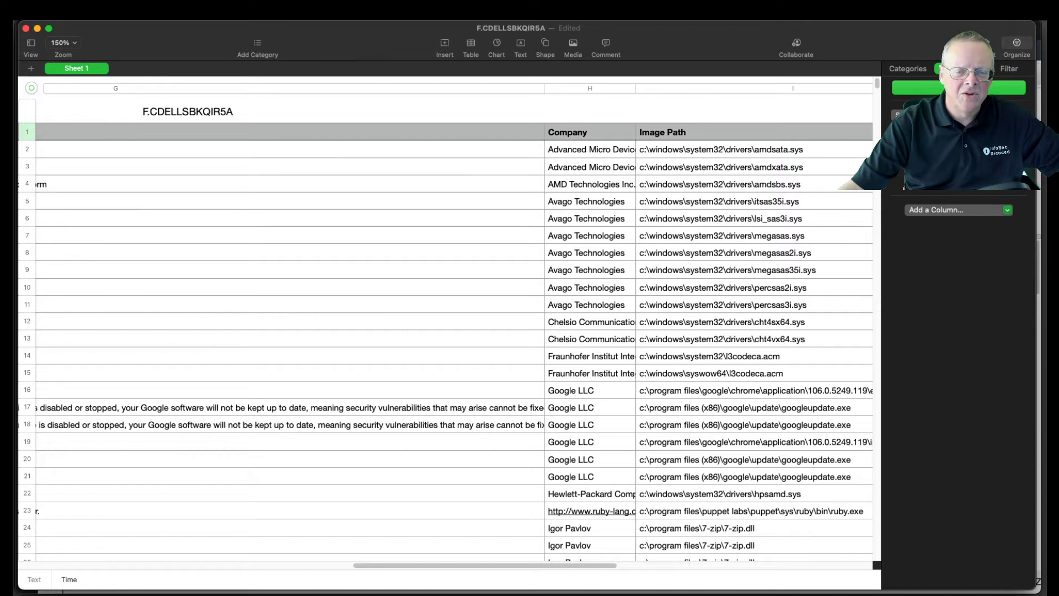
pyautogui.click(570, 218)
pyautogui.click(566, 155)
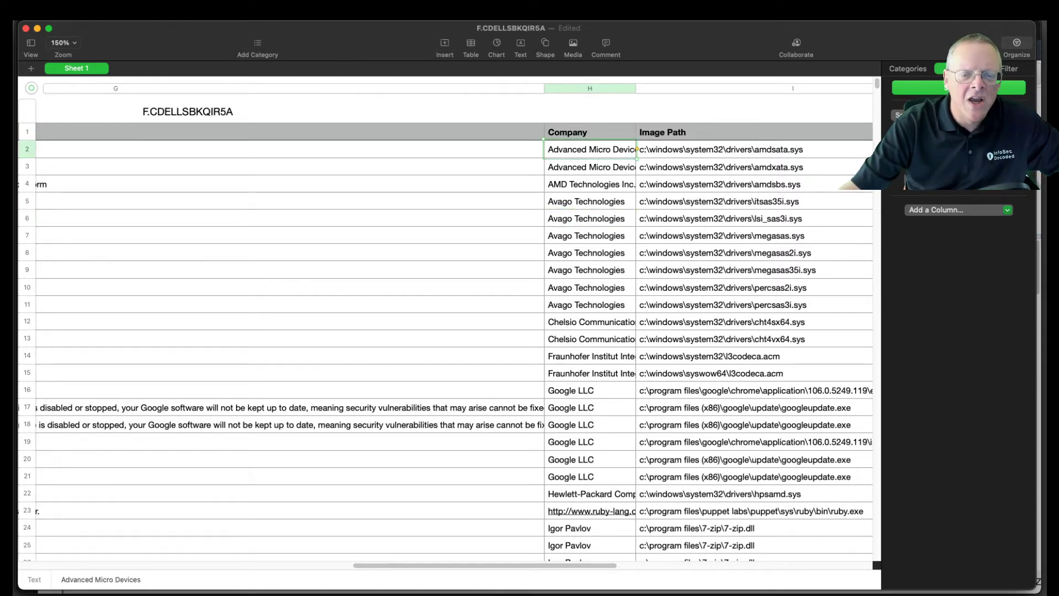
pyautogui.click(1020, 45)
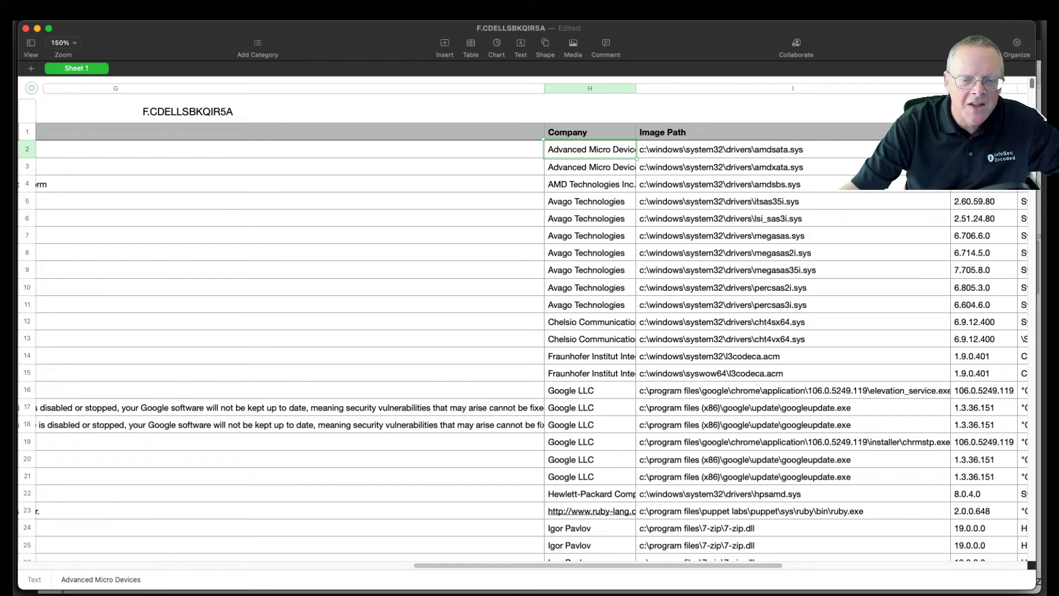
# Step: Examine the company names and image paths of the sorted entries down to the end of the table
pyautogui.click(832, 200)
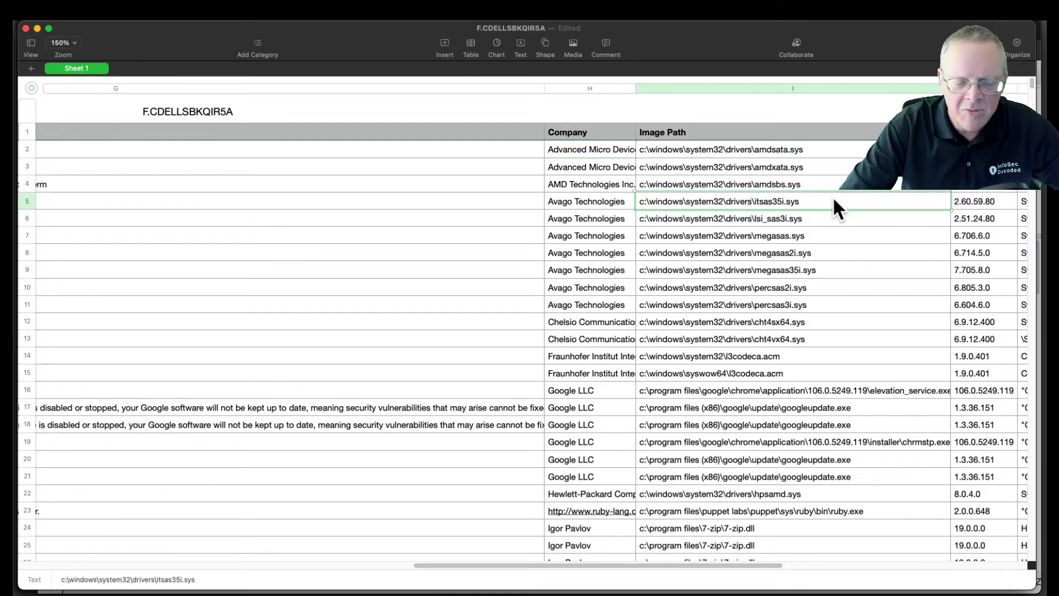
pyautogui.scroll(-10, 832, 197)
pyautogui.scroll(-20, 833, 200)
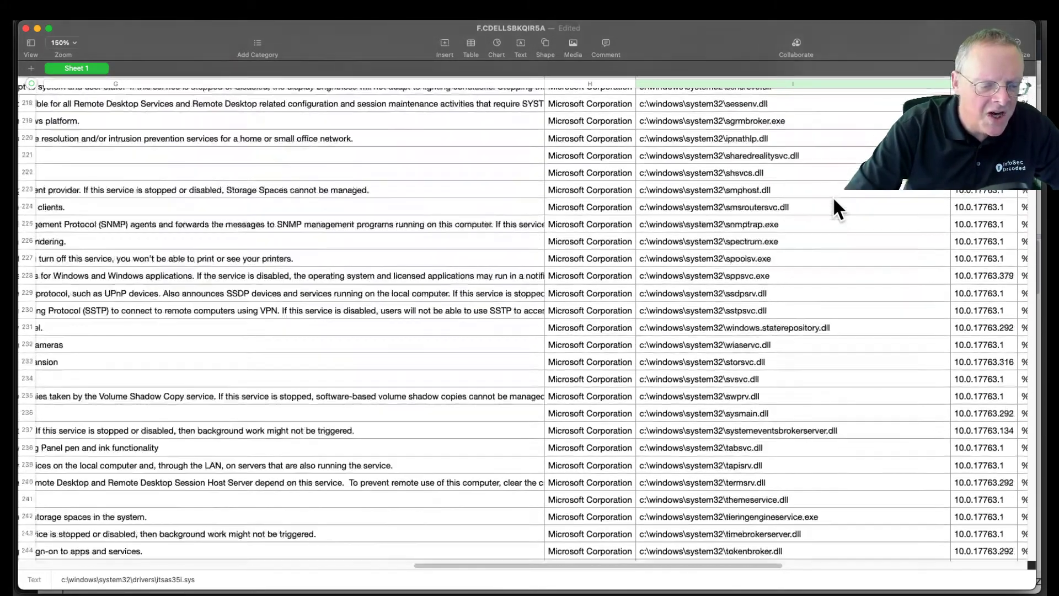
pyautogui.scroll(-20, 833, 200)
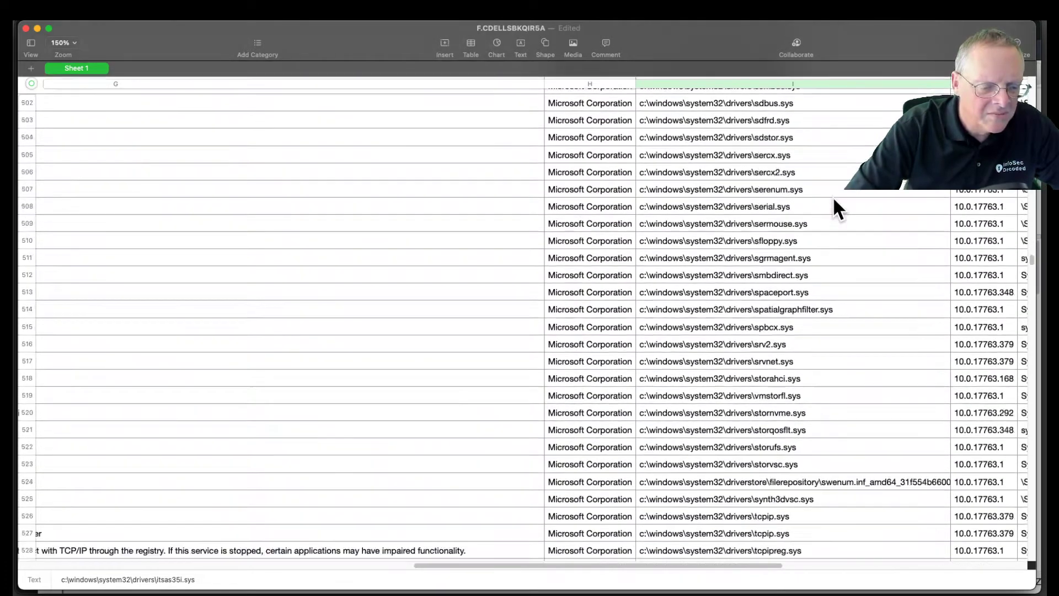
pyautogui.scroll(-20, 834, 202)
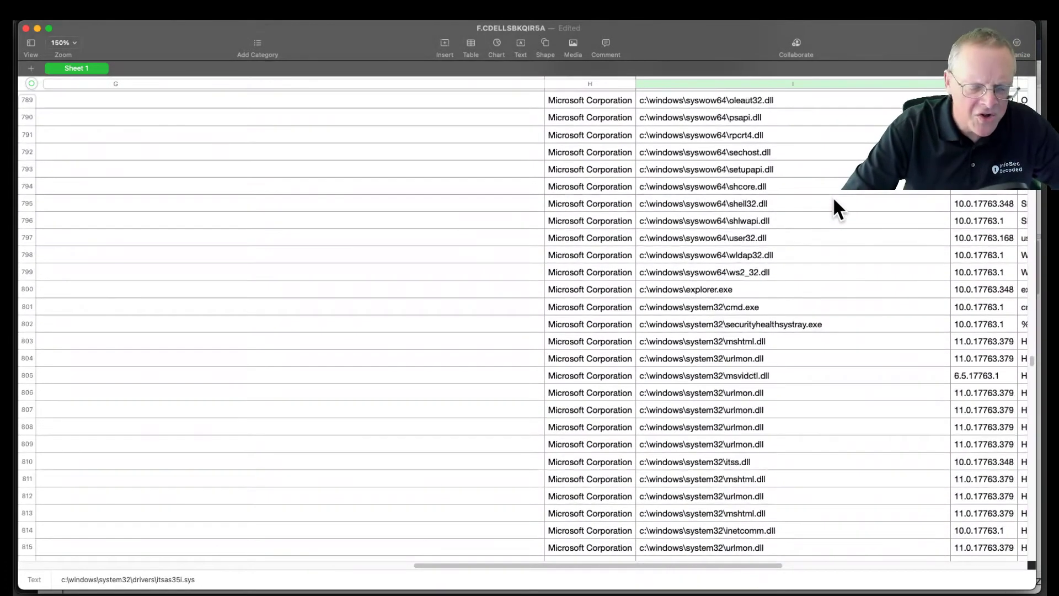
pyautogui.hotkey('ctrl', 'Down')
pyautogui.press('Escape')
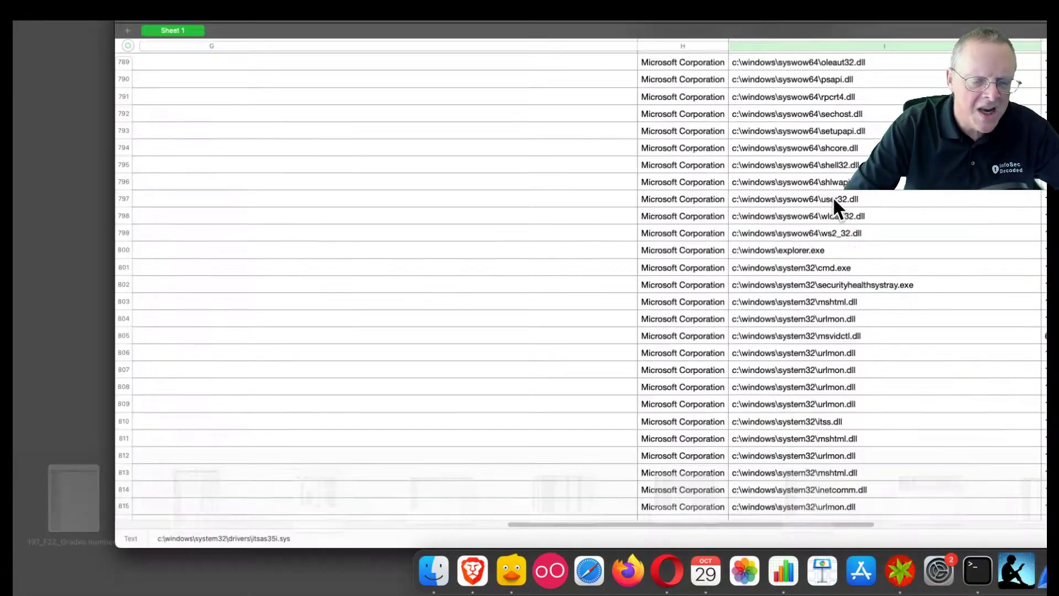
pyautogui.scroll(-20, 834, 201)
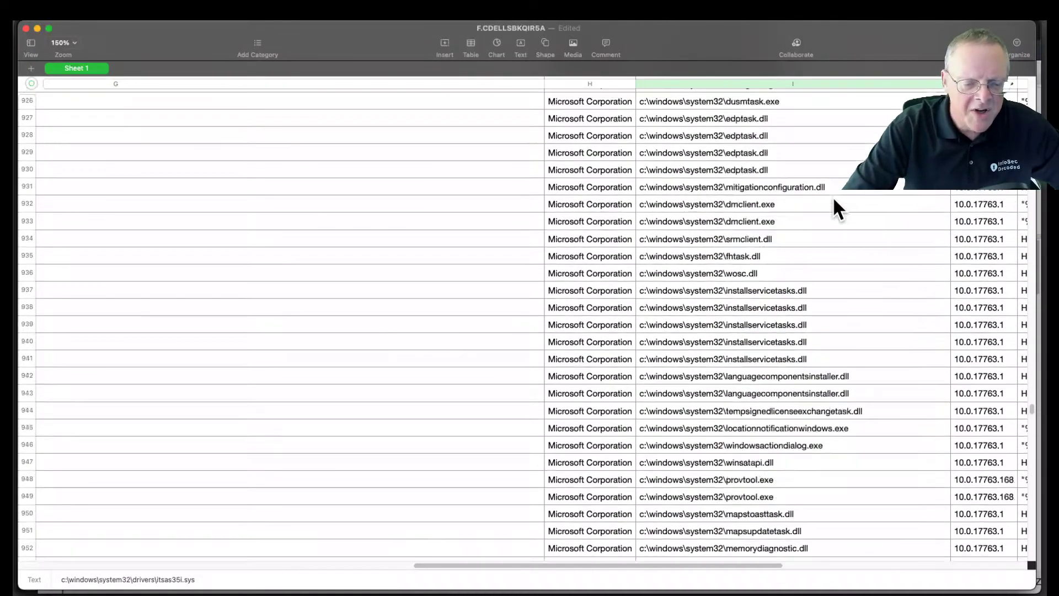
pyautogui.scroll(-20, 833, 199)
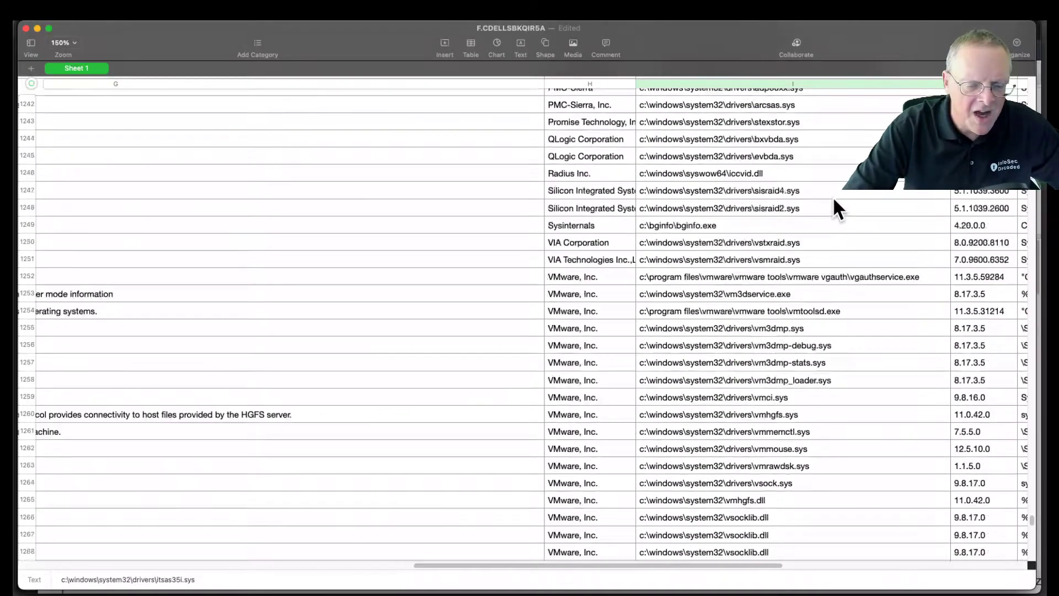
pyautogui.scroll(-5, 832, 197)
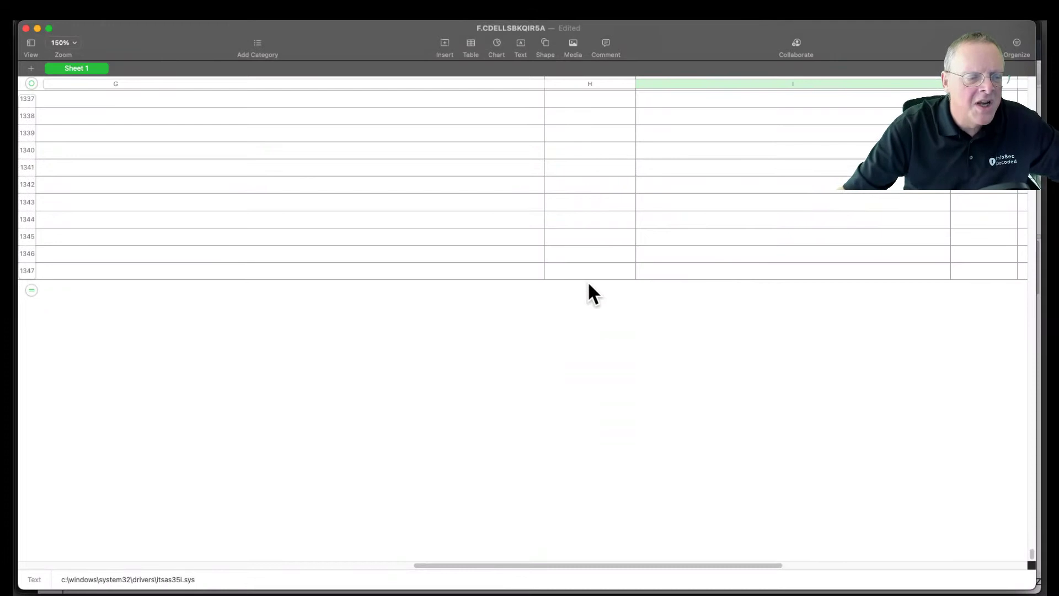
# Step: Go back through the entries without a company name and select the first such row, row 1272
pyautogui.scroll(5, 591, 310)
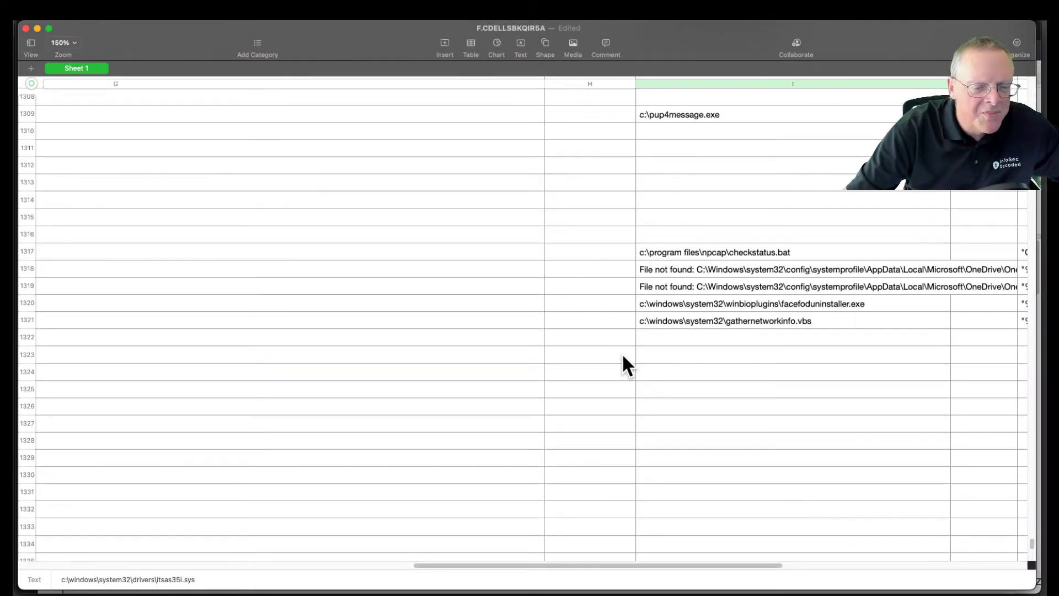
pyautogui.scroll(2, 663, 357)
pyautogui.scroll(8, 662, 358)
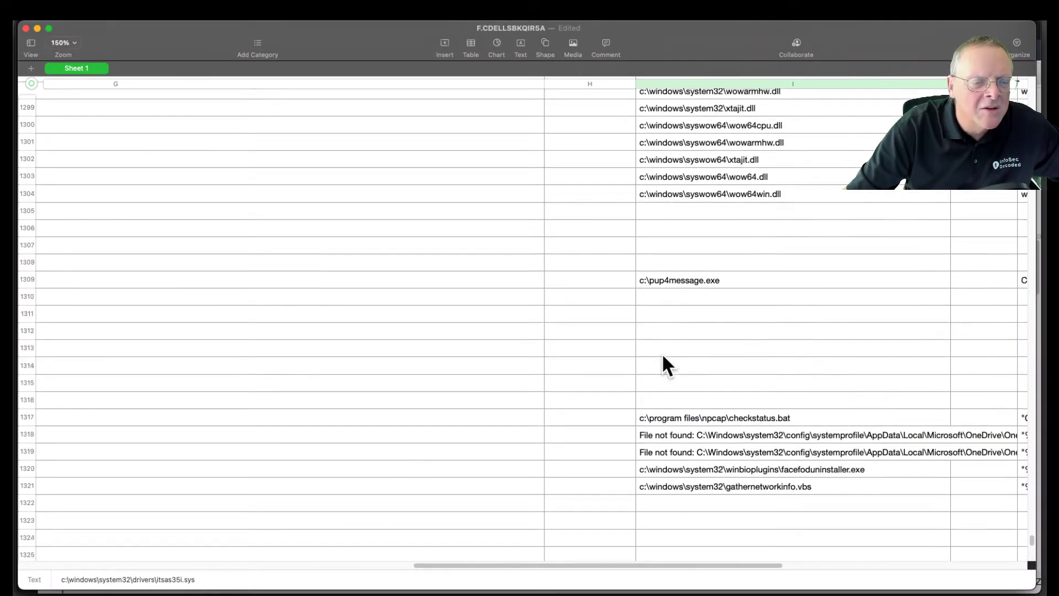
pyautogui.moveTo(1033, 533); pyautogui.dragTo(1034, 526)
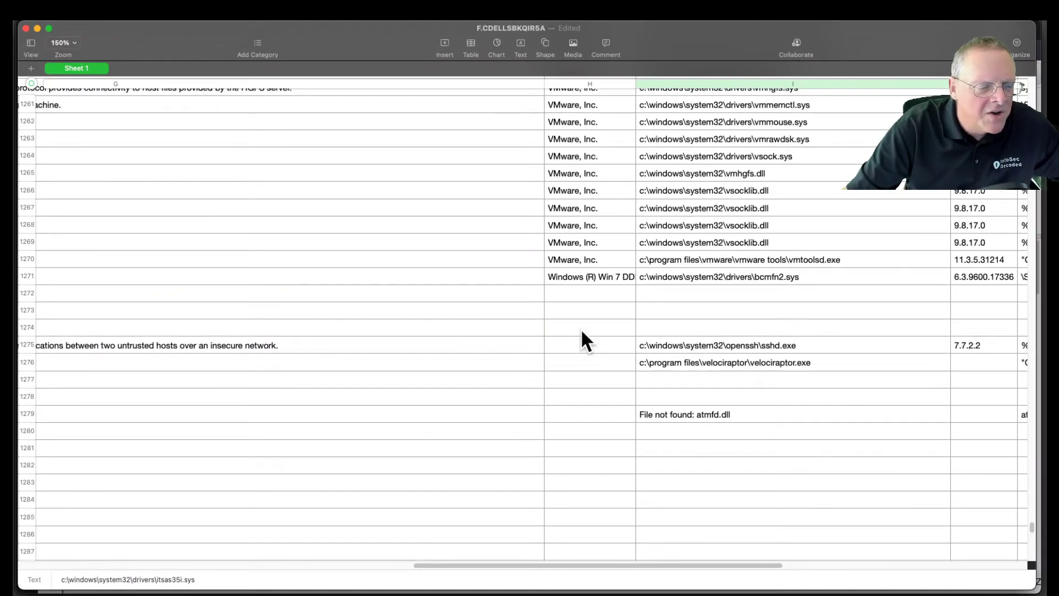
pyautogui.click(595, 298)
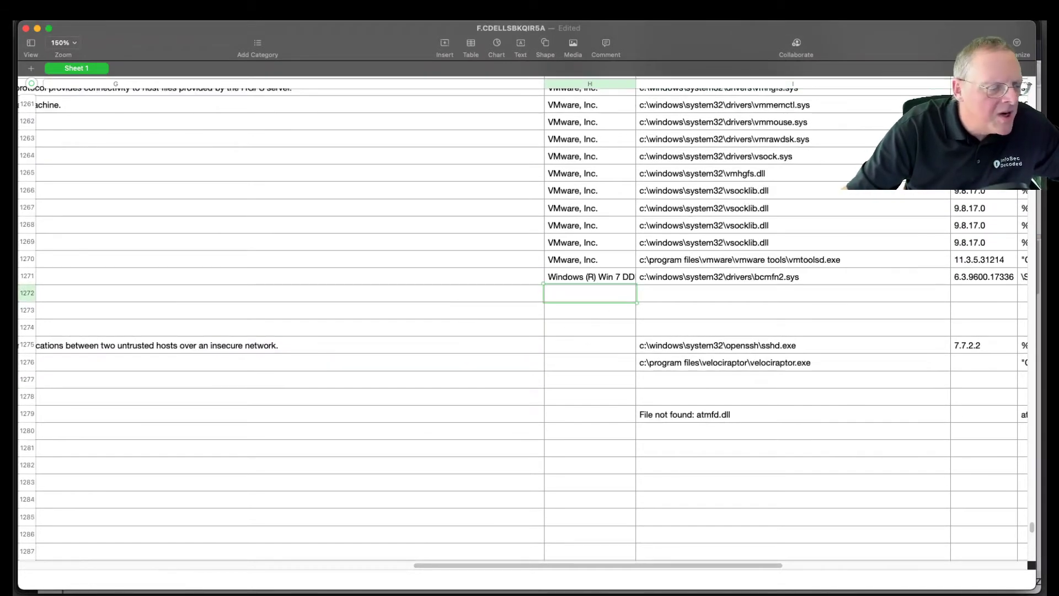
pyautogui.click(28, 293)
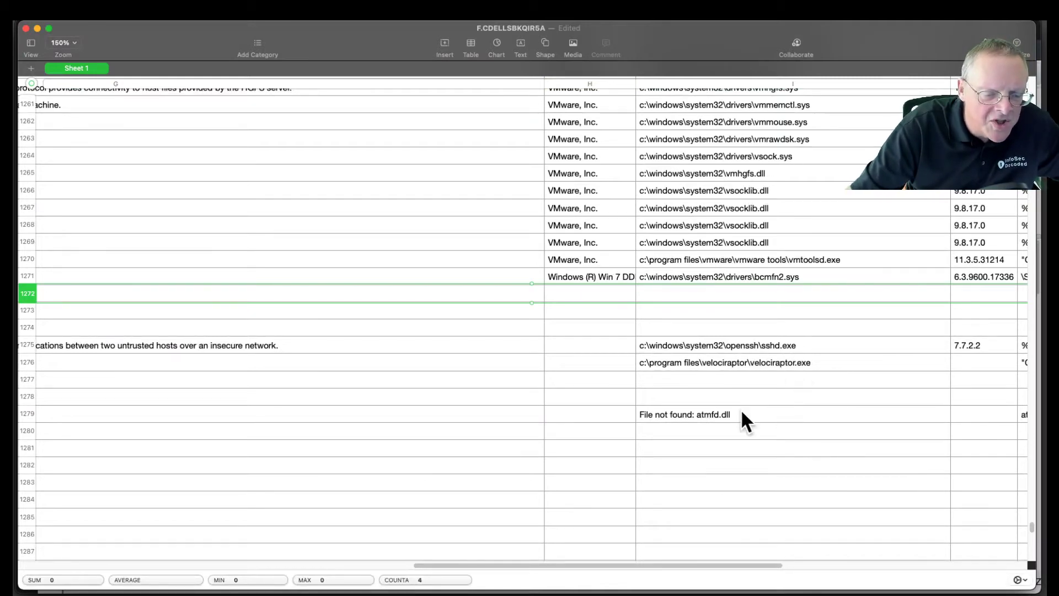
# Step: Examine the entry locations, entry names and categories of the rows that have no company name
pyautogui.moveTo(679, 565); pyautogui.dragTo(276, 588)
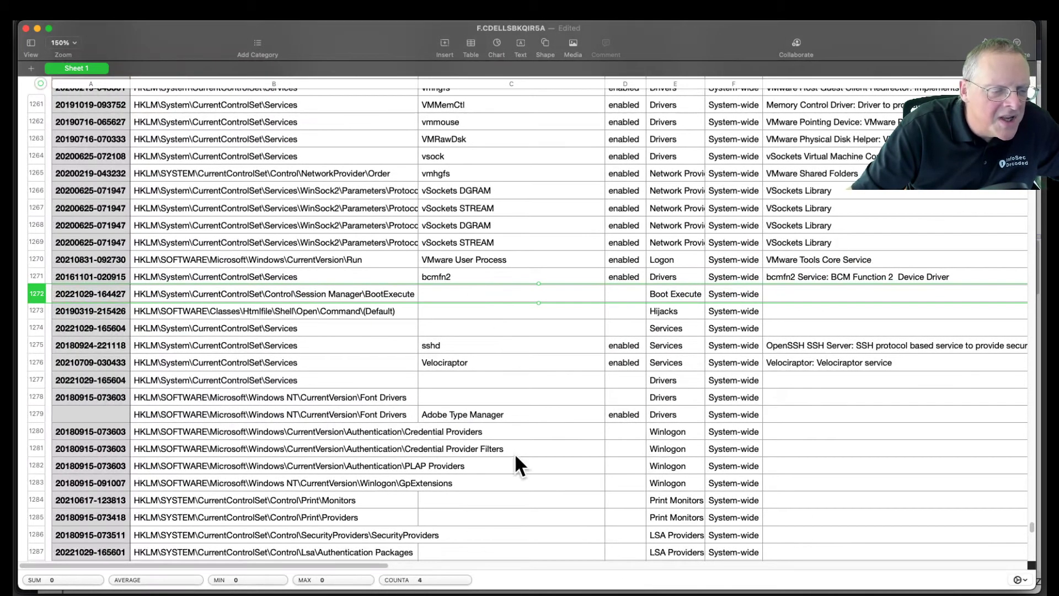
pyautogui.scroll(-10, 516, 456)
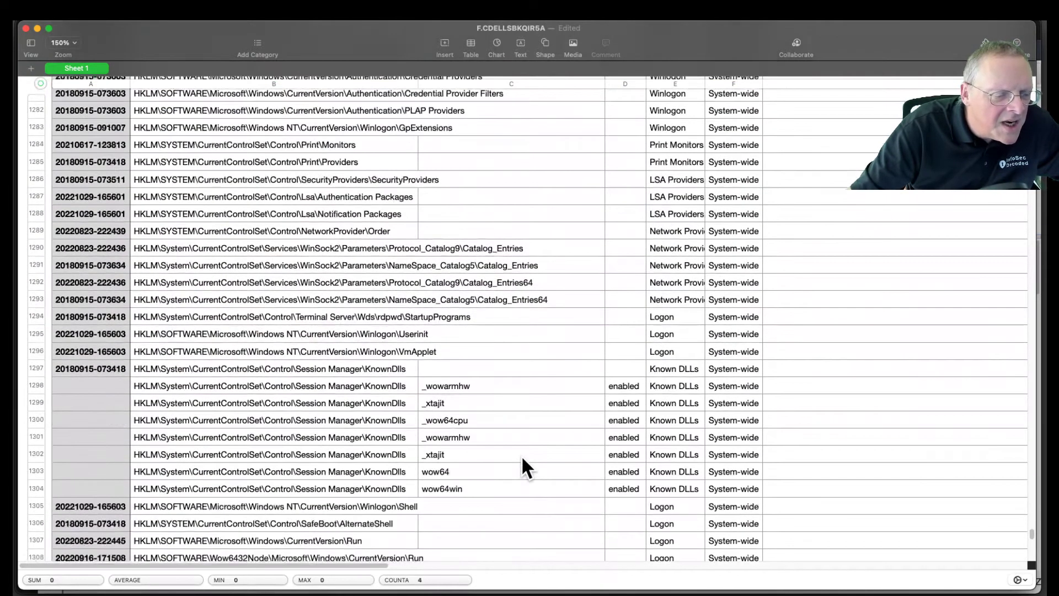
pyautogui.scroll(-8, 522, 459)
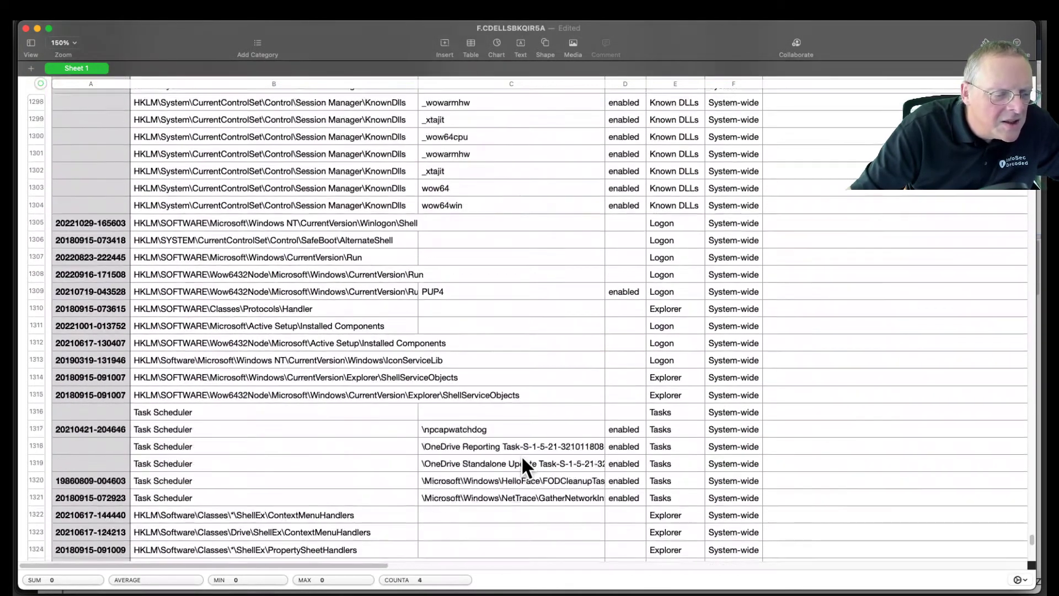
pyautogui.scroll(-2, 521, 463)
pyautogui.scroll(-10, 567, 432)
pyautogui.scroll(3, 568, 433)
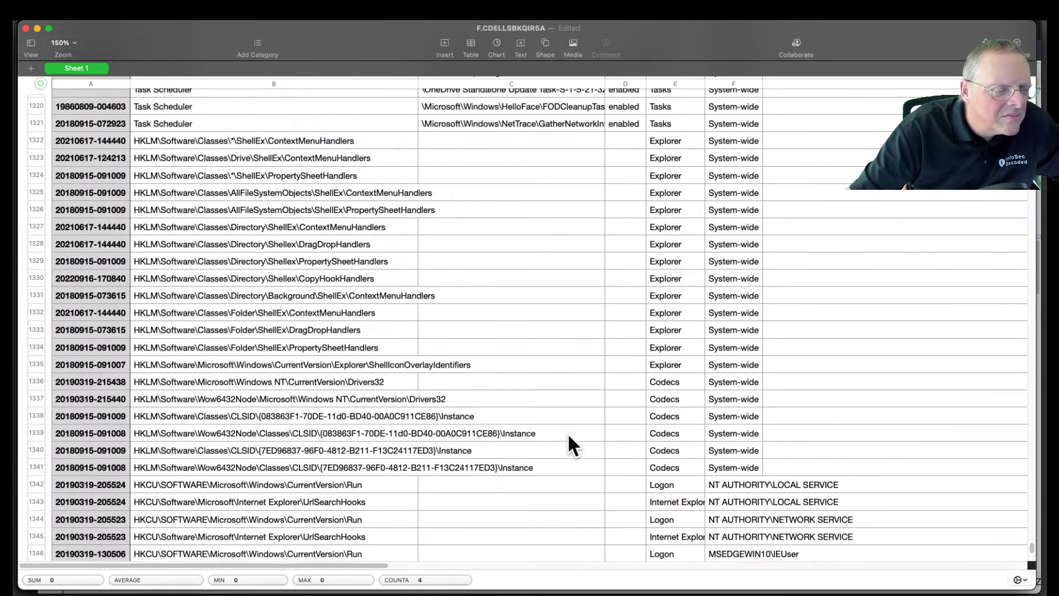
pyautogui.scroll(10, 567, 432)
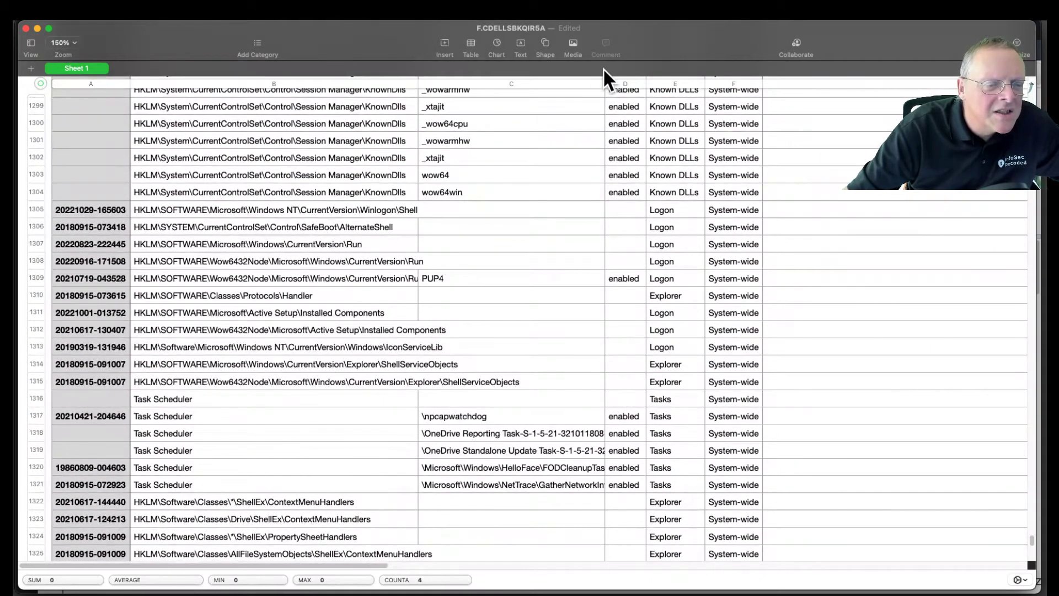
# Step: Widen the Entry column to fit the long scheduled task names and look back over the rows without a company
pyautogui.moveTo(606, 81); pyautogui.dragTo(730, 83)
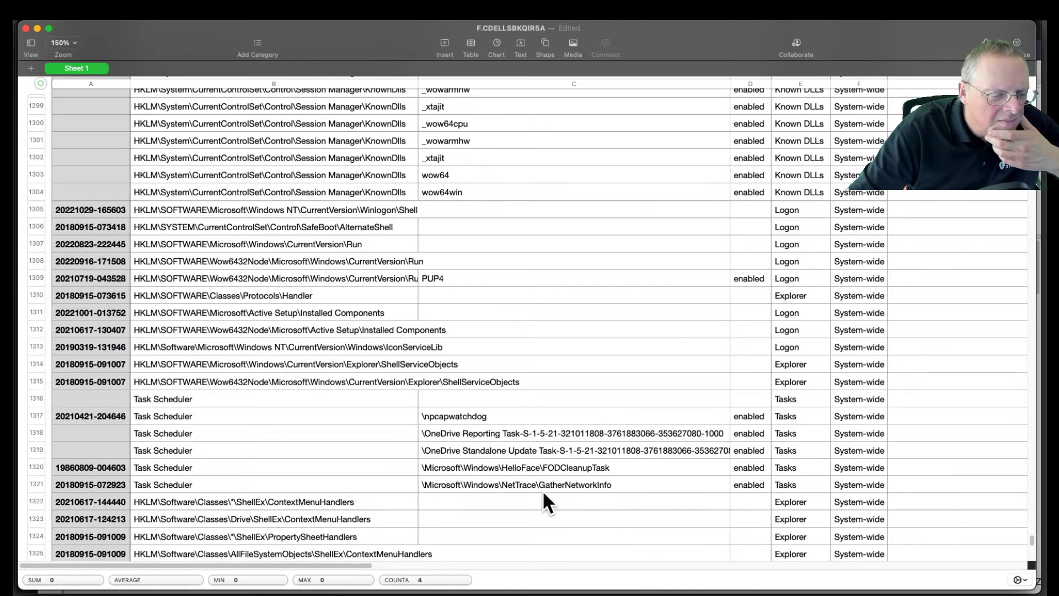
pyautogui.scroll(10, 543, 494)
pyautogui.scroll(5, 543, 494)
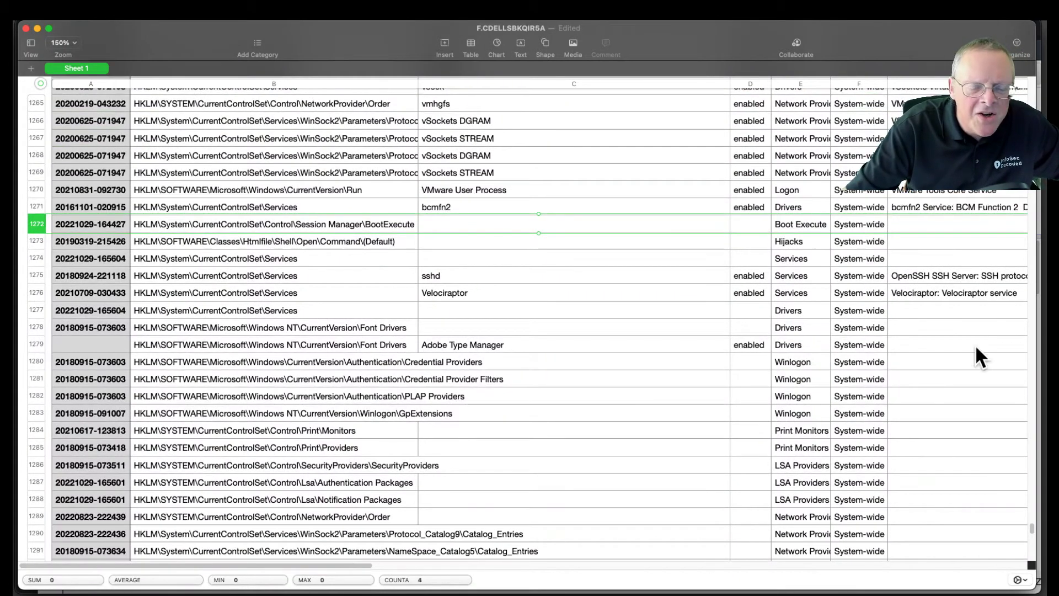
pyautogui.scroll(5, 635, 356)
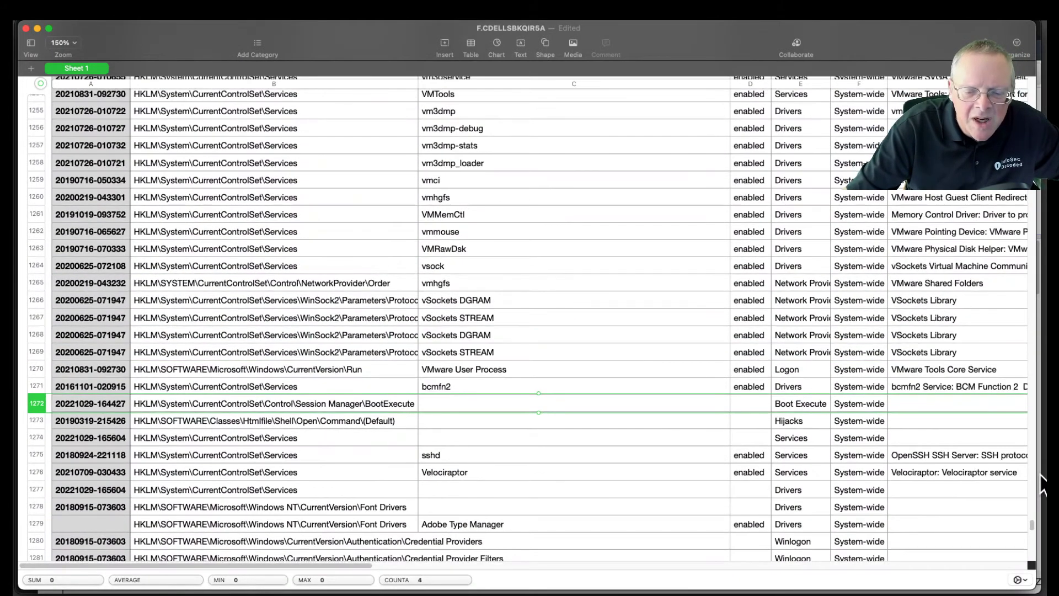
pyautogui.click(1041, 270)
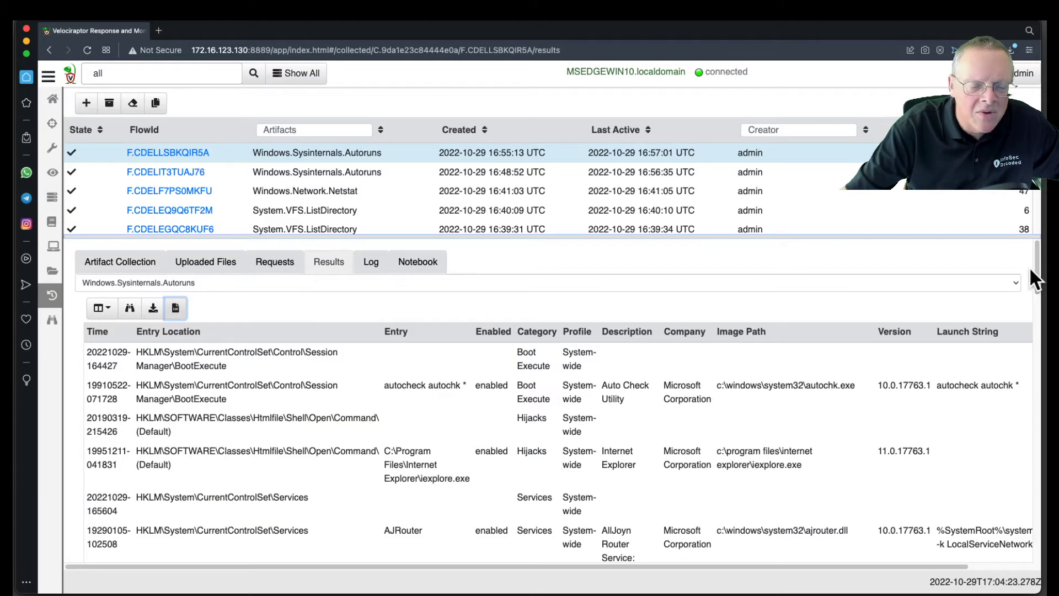
pyautogui.press('super+Tab')
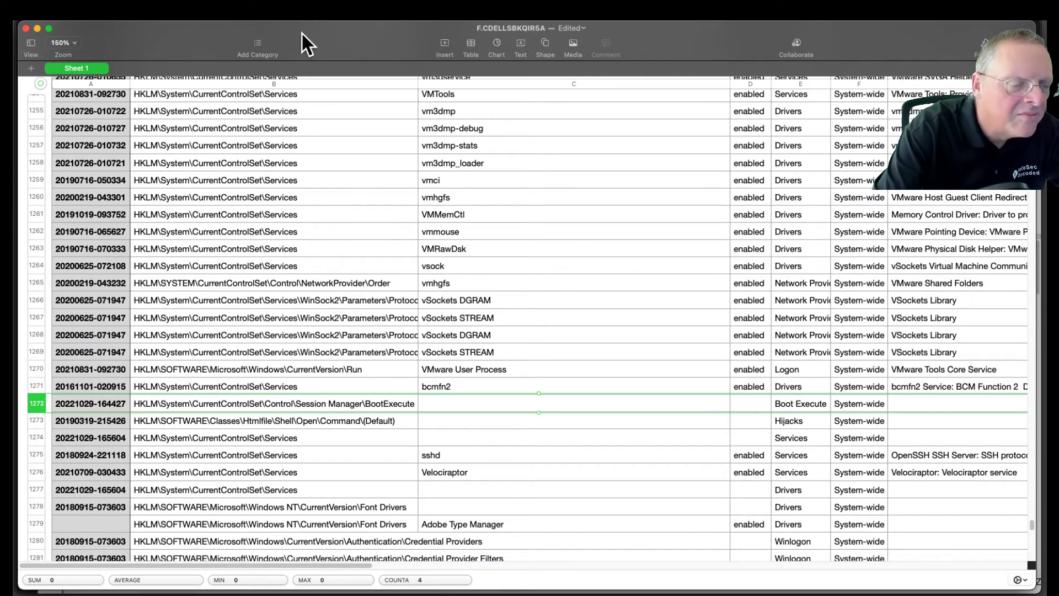
# Step: Search the spreadsheet for "pup"
pyautogui.press('super+f')
pyautogui.write('op')
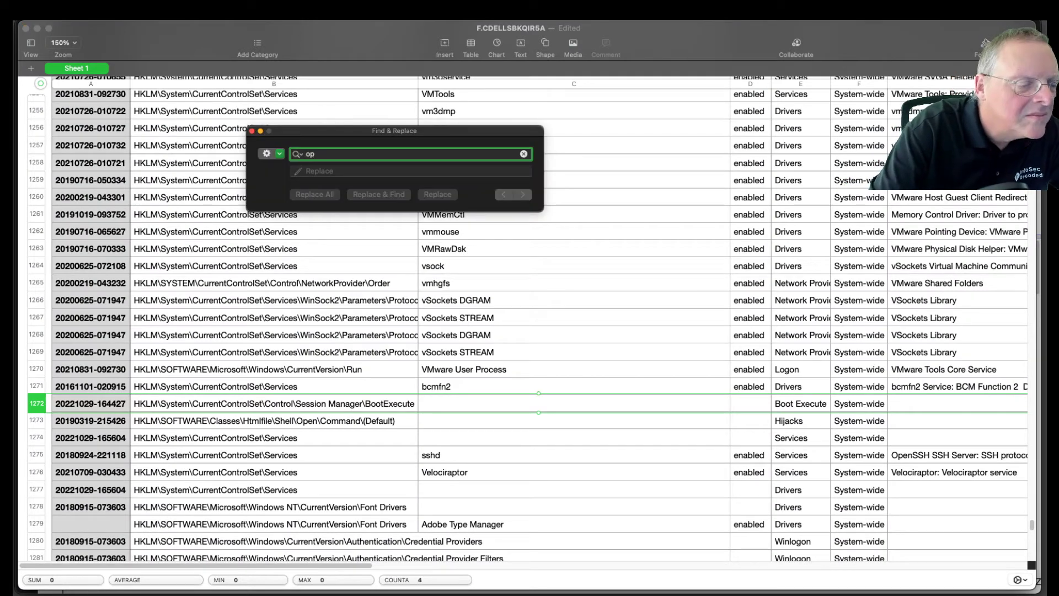
pyautogui.write('up')
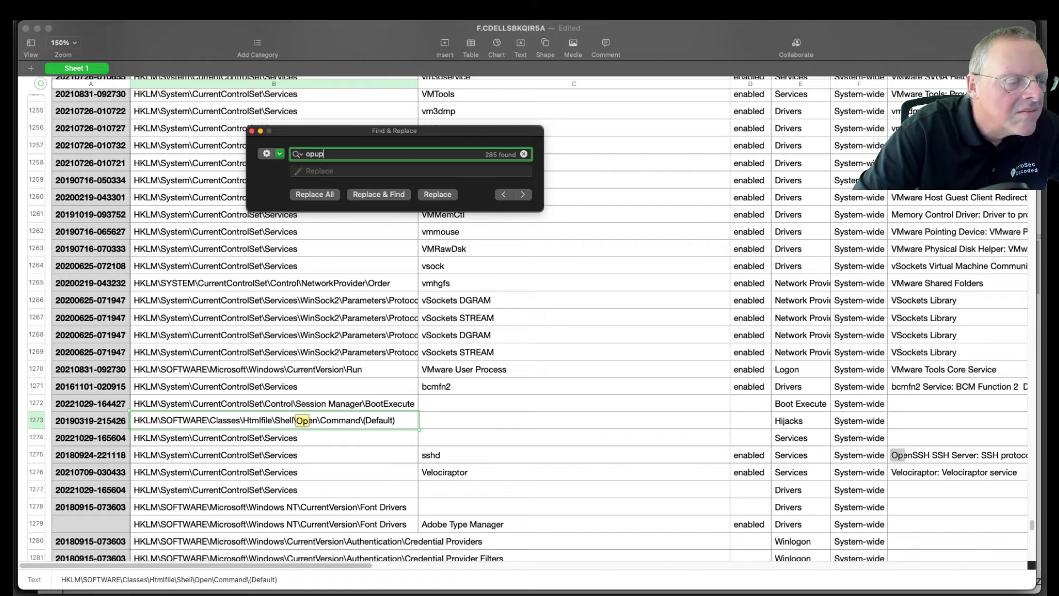
pyautogui.press('BackSpace')
pyautogui.press('BackSpace')
pyautogui.press('BackSpace')
pyautogui.press('BackSpace')
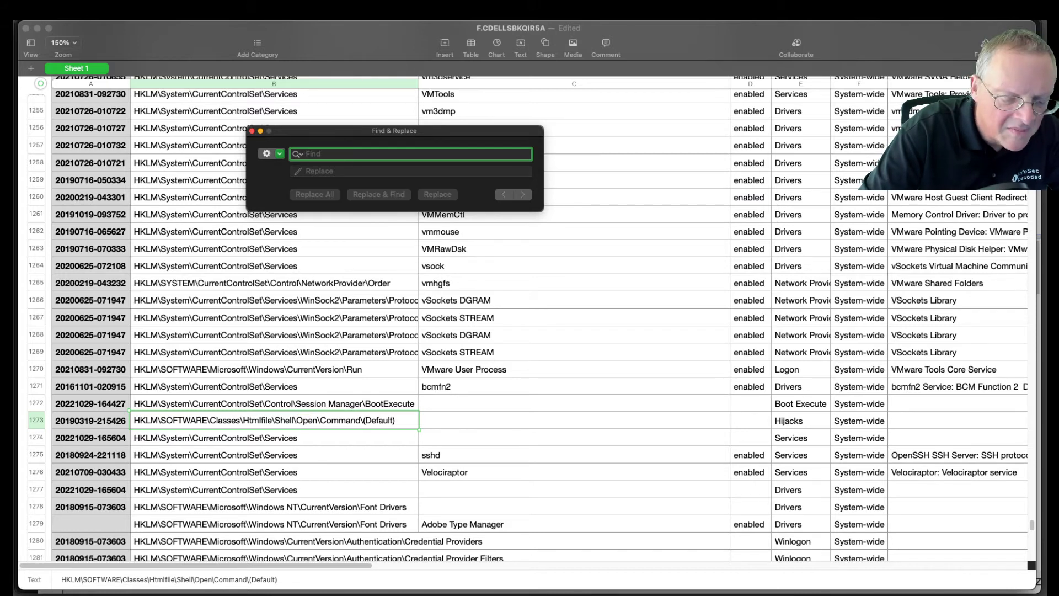
pyautogui.write('pup')
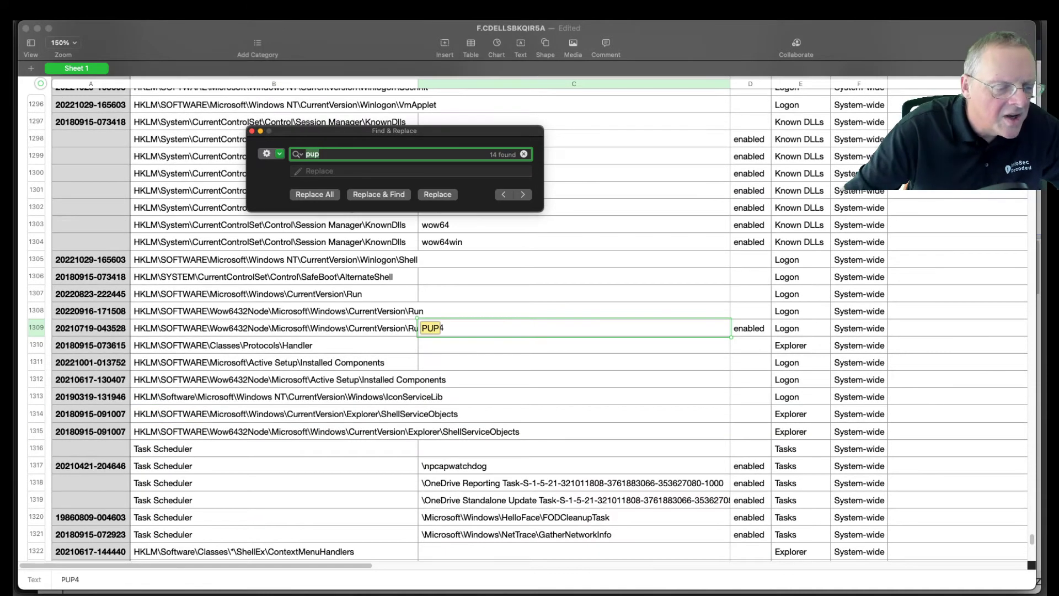
# Step: Widen the Entry and Entry Location columns, and select the PUP4 entry's registry location
pyautogui.click(496, 333)
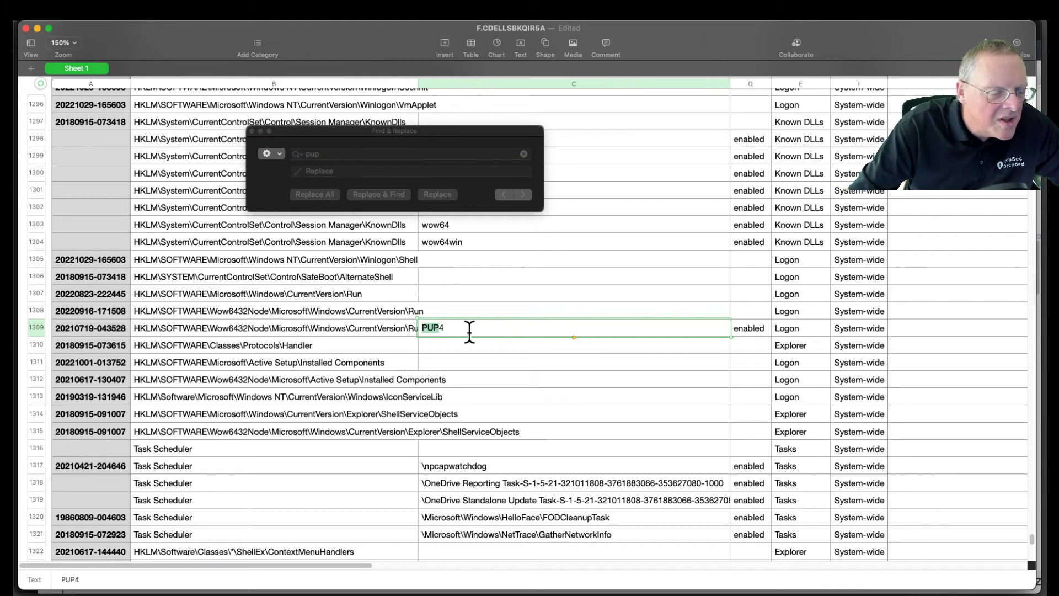
pyautogui.click(469, 332)
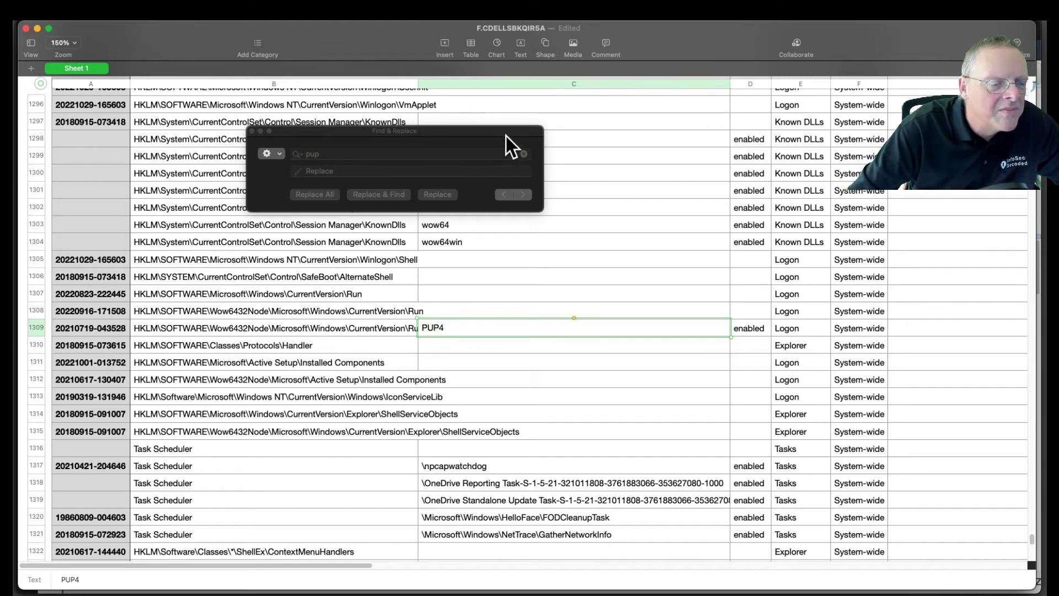
pyautogui.moveTo(729, 83); pyautogui.dragTo(751, 83)
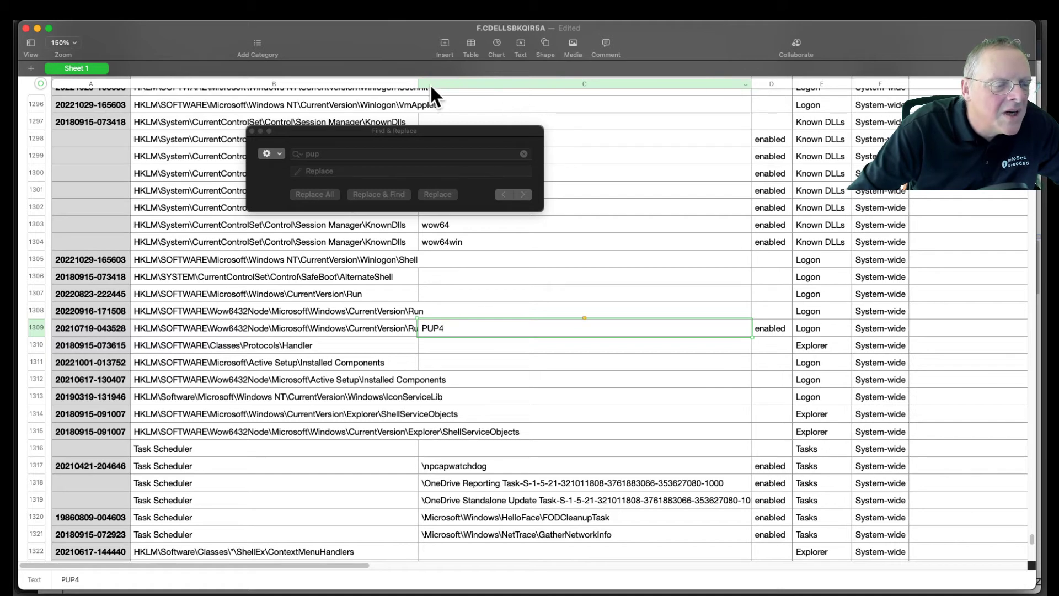
pyautogui.moveTo(417, 84); pyautogui.dragTo(481, 85)
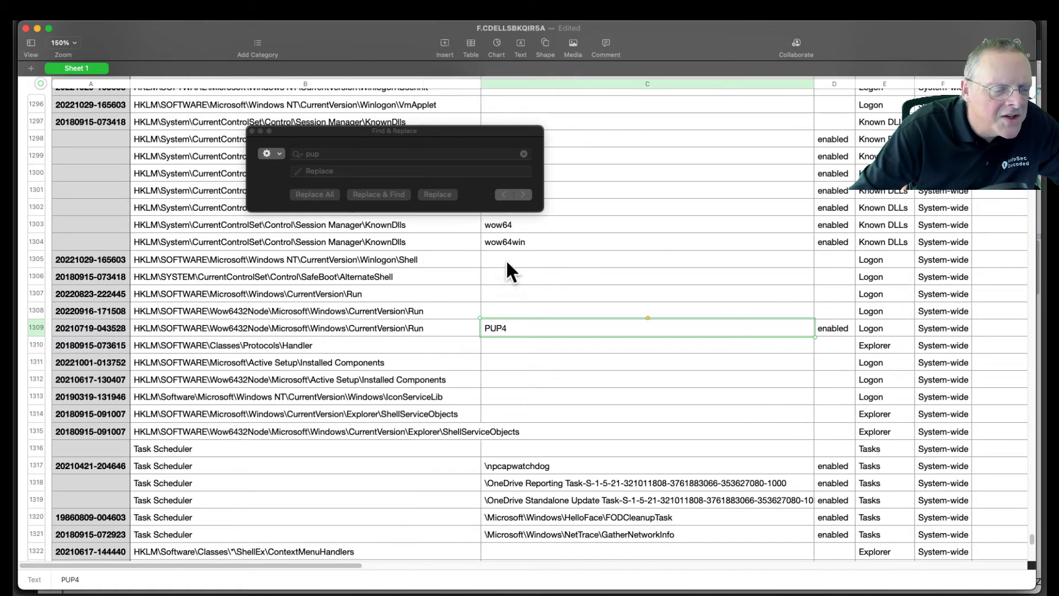
pyautogui.click(356, 330)
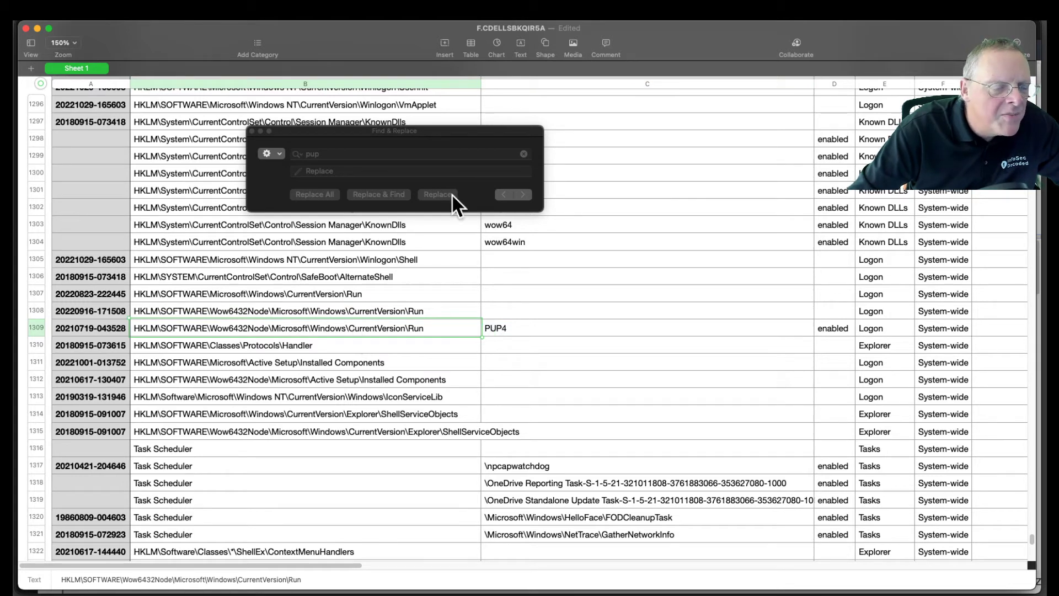
# Step: Step through the "pup" matches to the PUP4 entry's image path
pyautogui.click(436, 132)
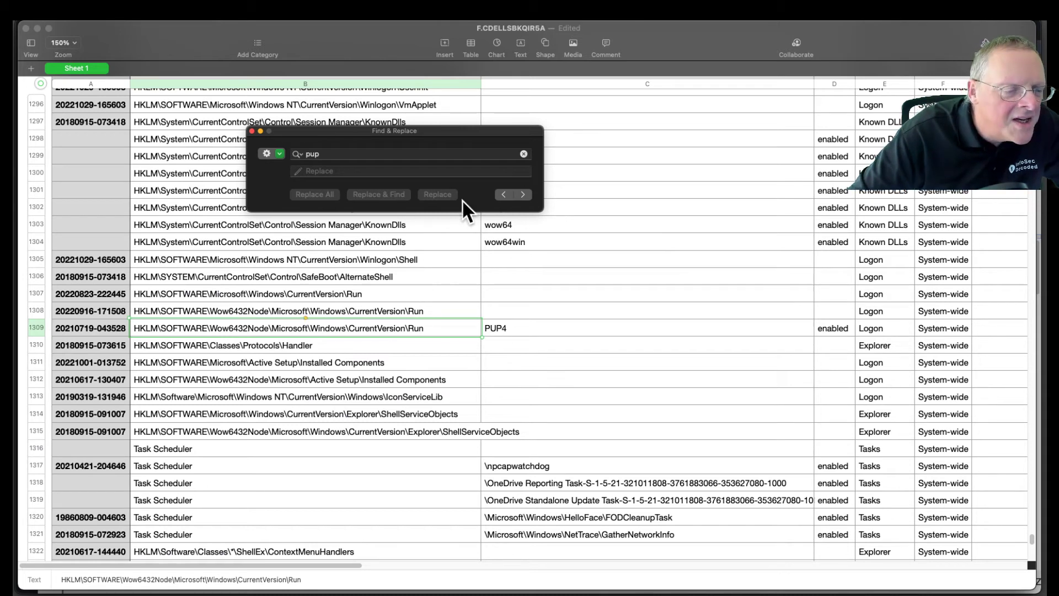
pyautogui.click(522, 194)
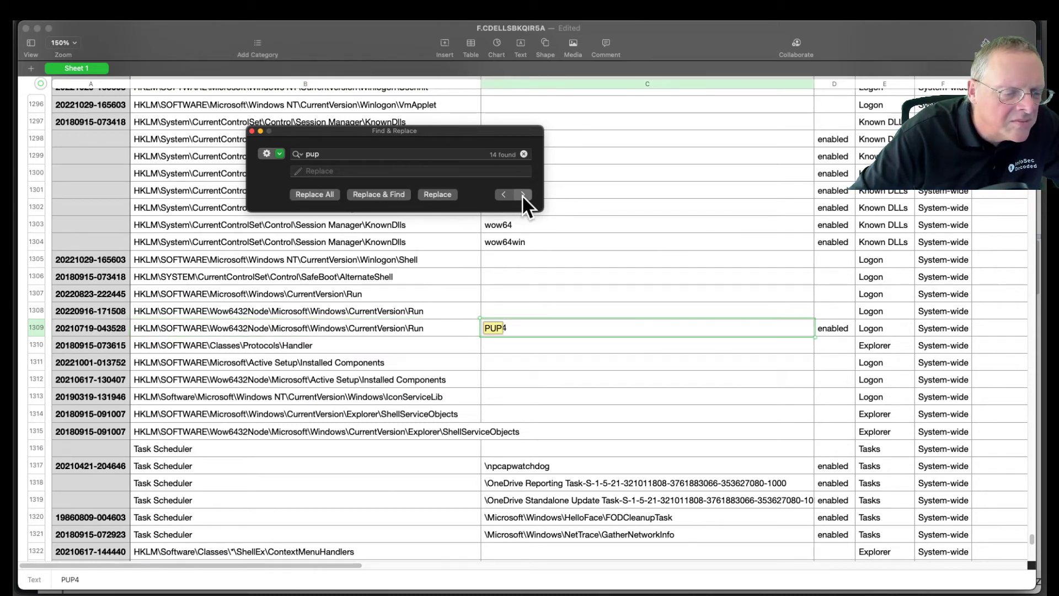
pyautogui.click(521, 194)
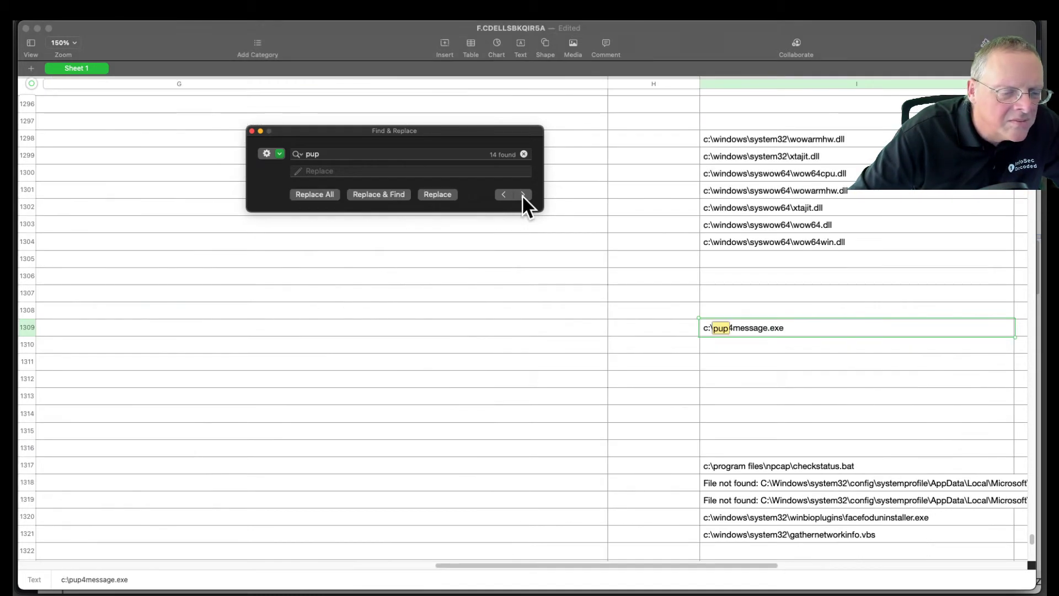
# Step: Select the whole PUP4 row, review its entries from registry location to launch string, and close the Find & Replace window
pyautogui.click(852, 330)
pyautogui.click(22, 328)
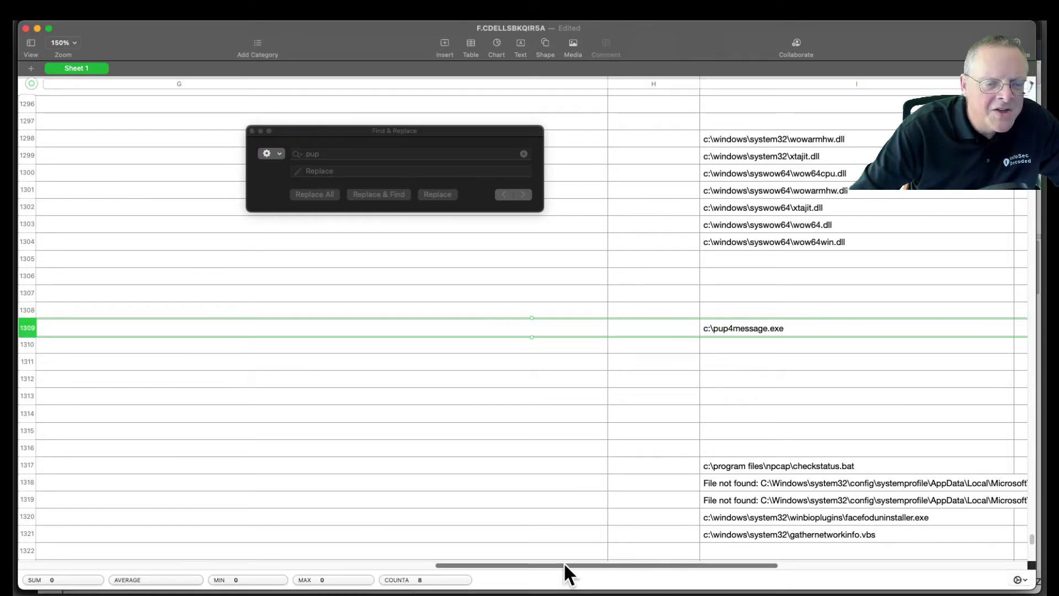
pyautogui.moveTo(710, 564); pyautogui.dragTo(349, 567)
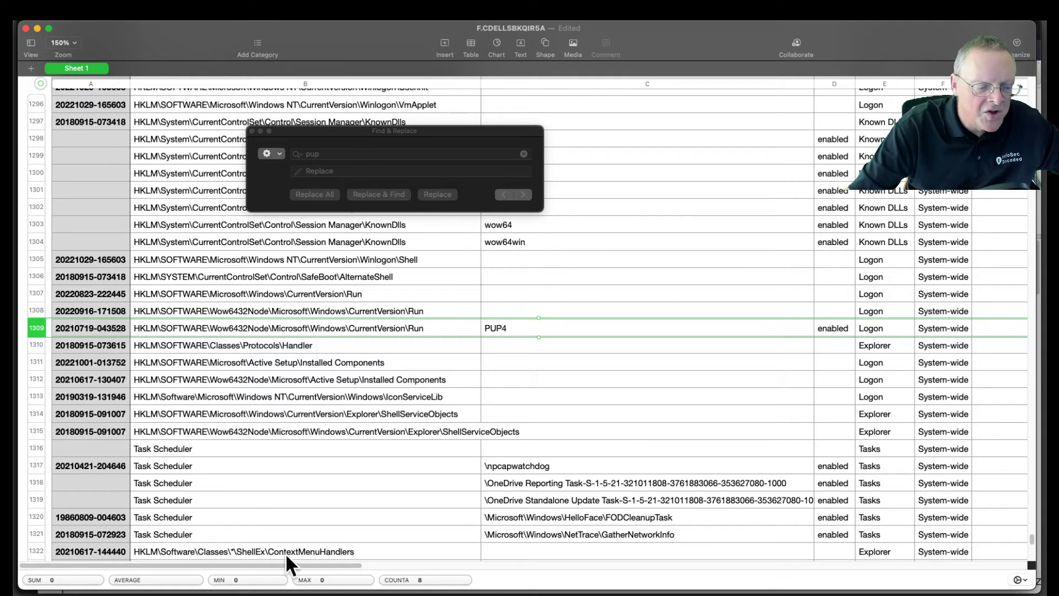
pyautogui.moveTo(340, 563); pyautogui.dragTo(889, 565)
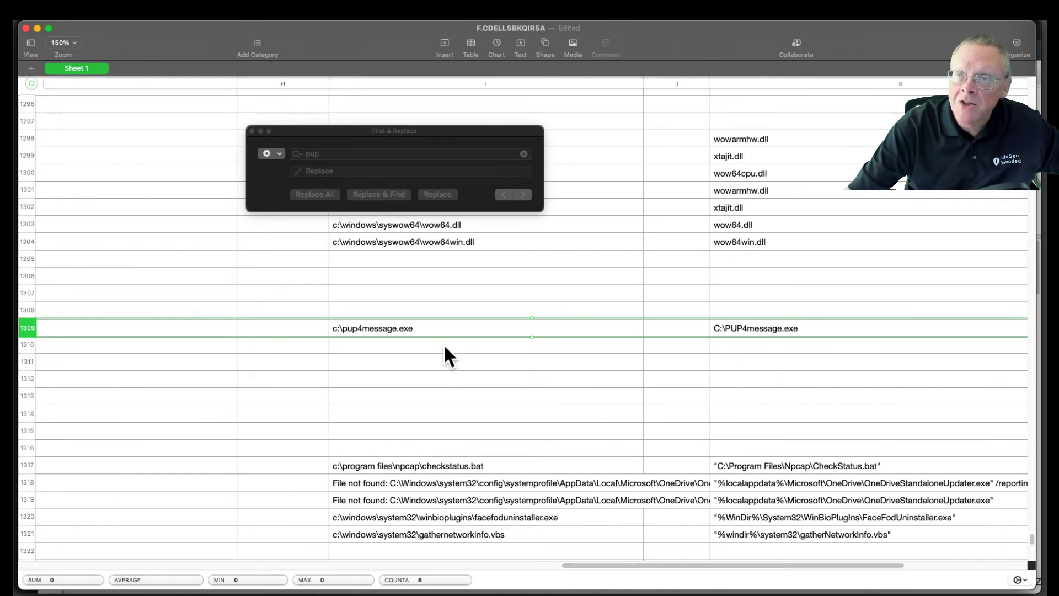
pyautogui.click(253, 132)
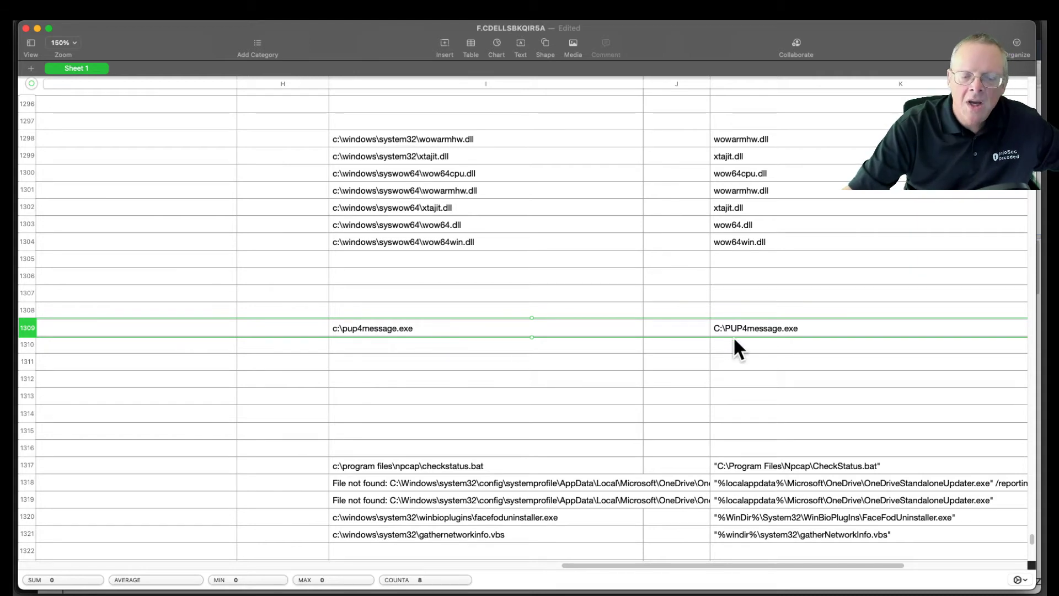
# Step: Switch to the IR 372 project page, read the Run Key and MD5 of EXE tasks, and move that browser window out of view
pyautogui.press('super+Tab')
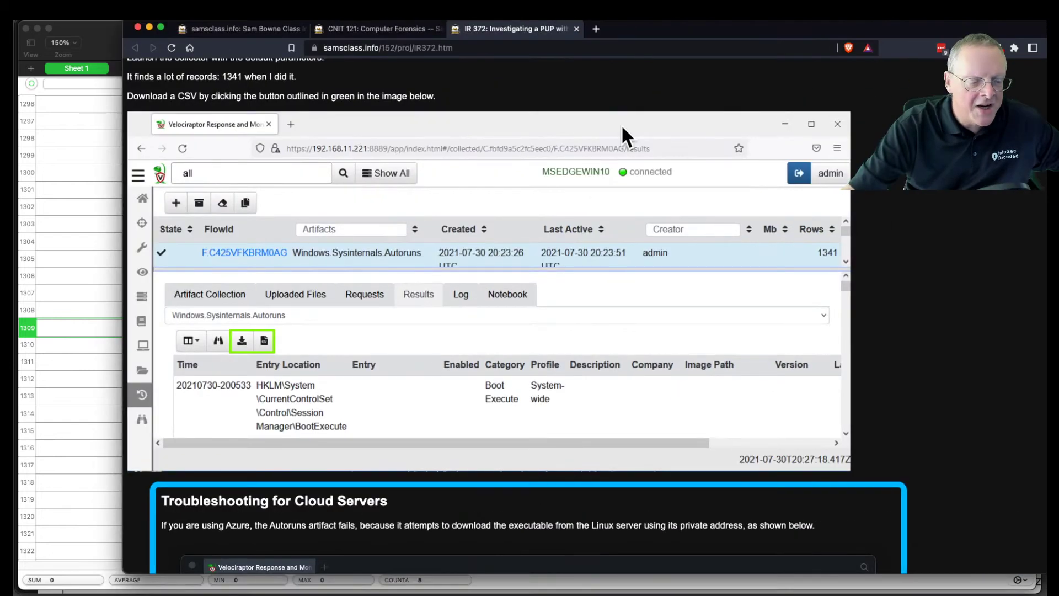
pyautogui.scroll(-10, 537, 421)
pyautogui.scroll(1, 537, 423)
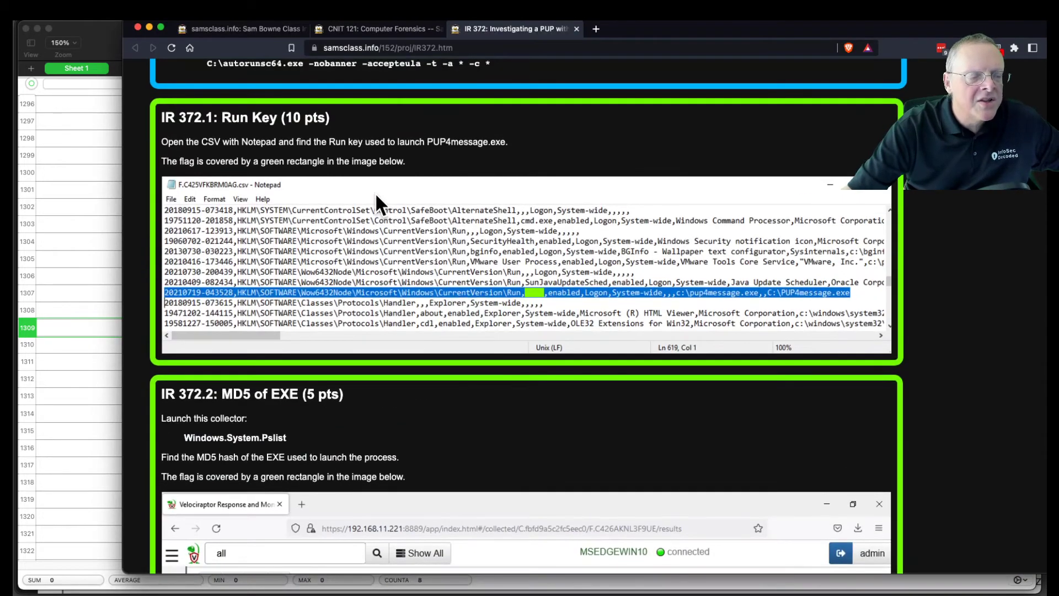
pyautogui.scroll(4, 374, 192)
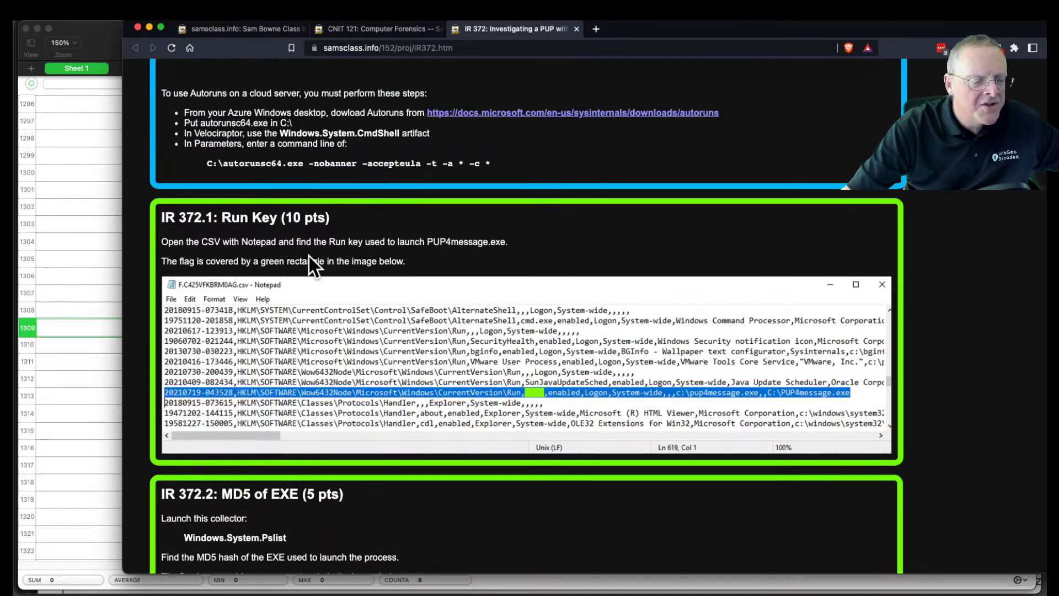
pyautogui.scroll(-5, 322, 267)
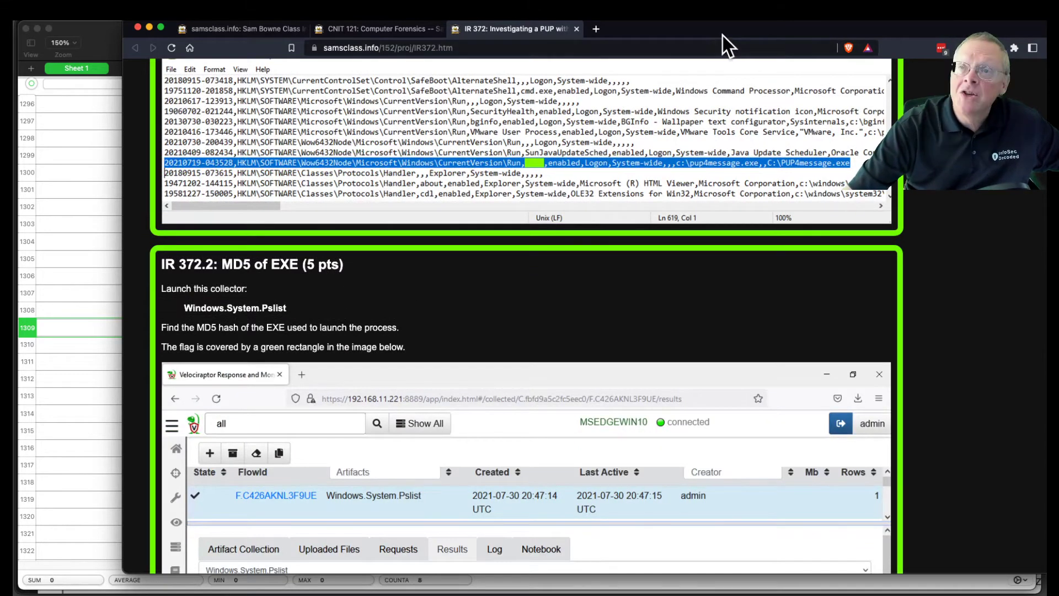
pyautogui.moveTo(718, 32); pyautogui.dragTo(1058, 28)
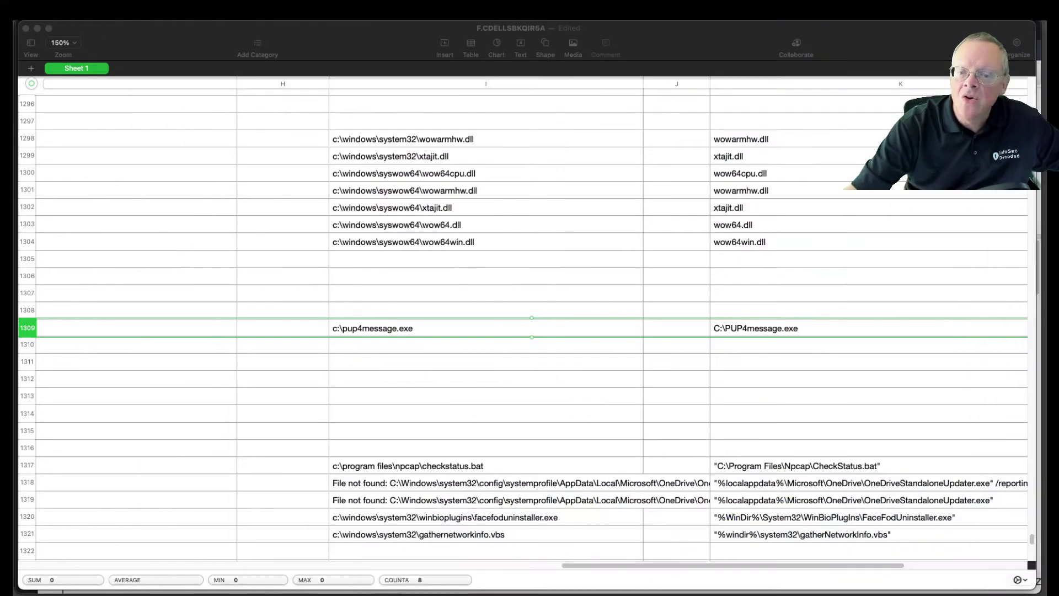
# Step: Close the Autoruns spreadsheet and delete the unsaved document
pyautogui.click(287, 164)
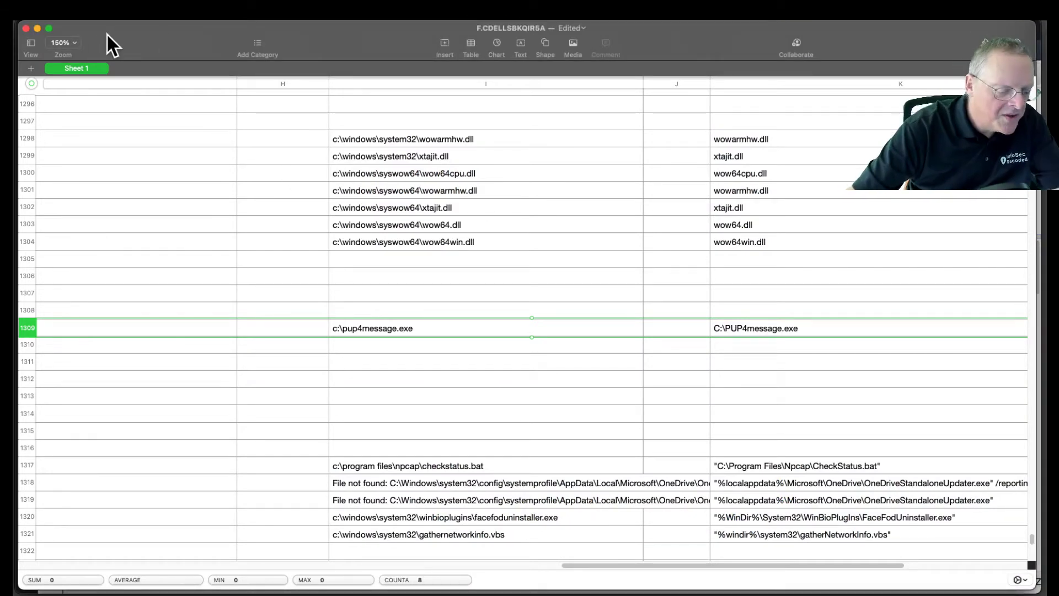
pyautogui.press('super+w')
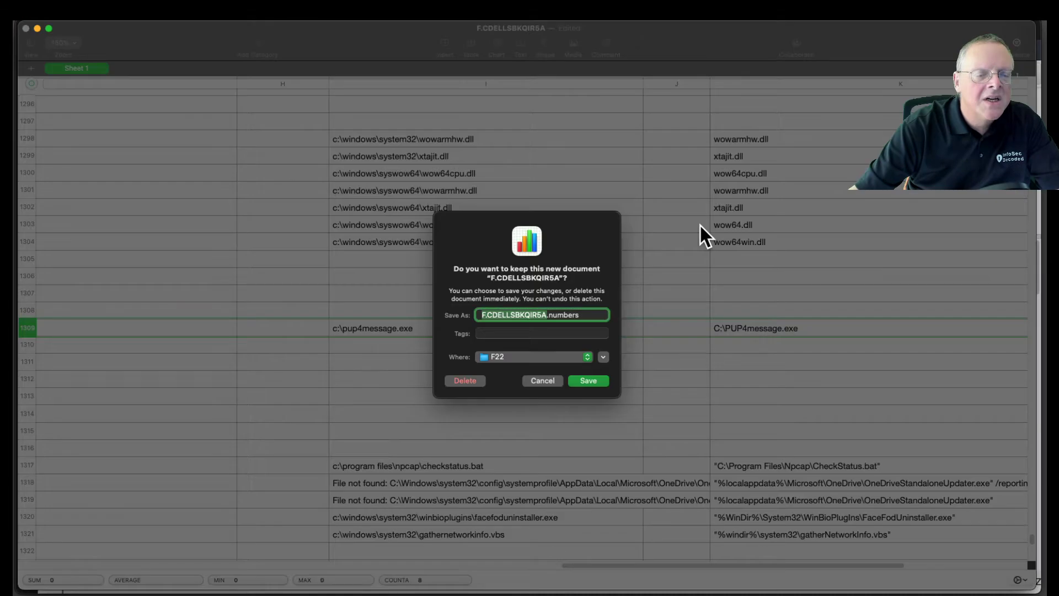
pyautogui.click(463, 383)
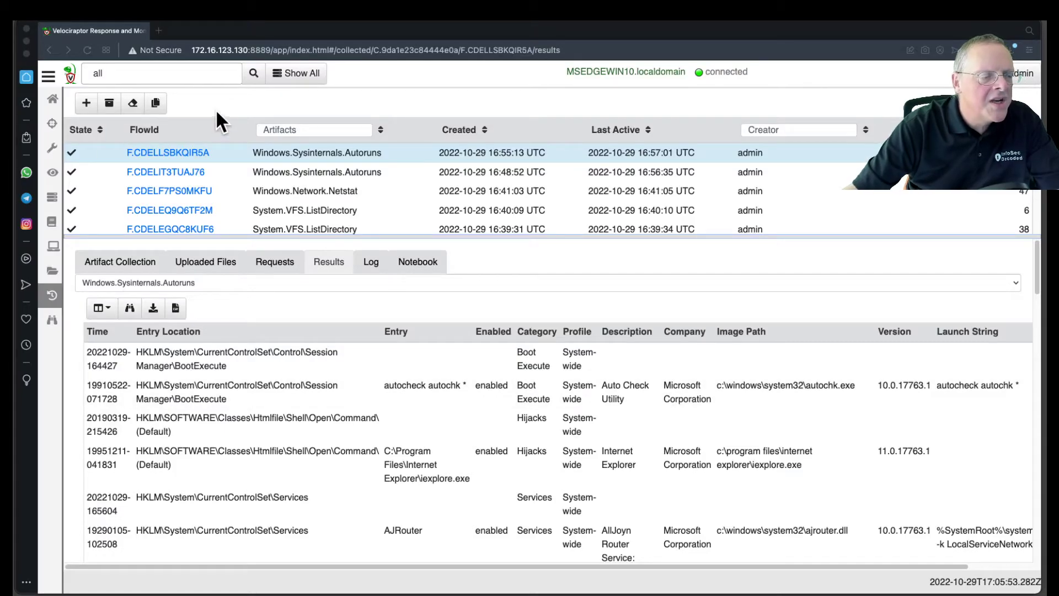
# Step: Start a new Velociraptor collection, search the artifacts for "pslist" and select Windows.System.Pslist
pyautogui.click(84, 103)
pyautogui.click(144, 136)
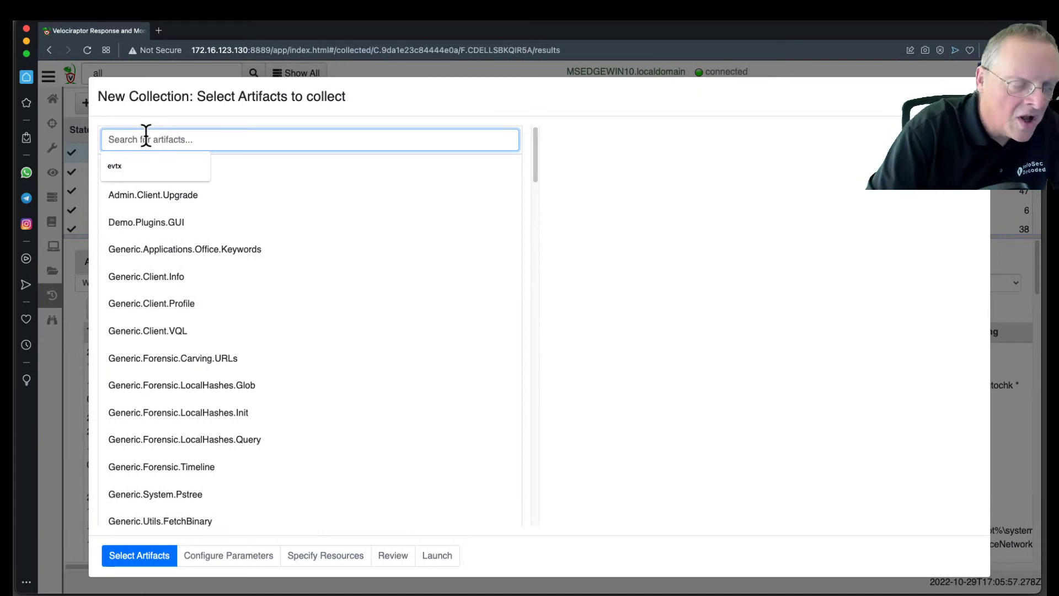
pyautogui.write('pslist')
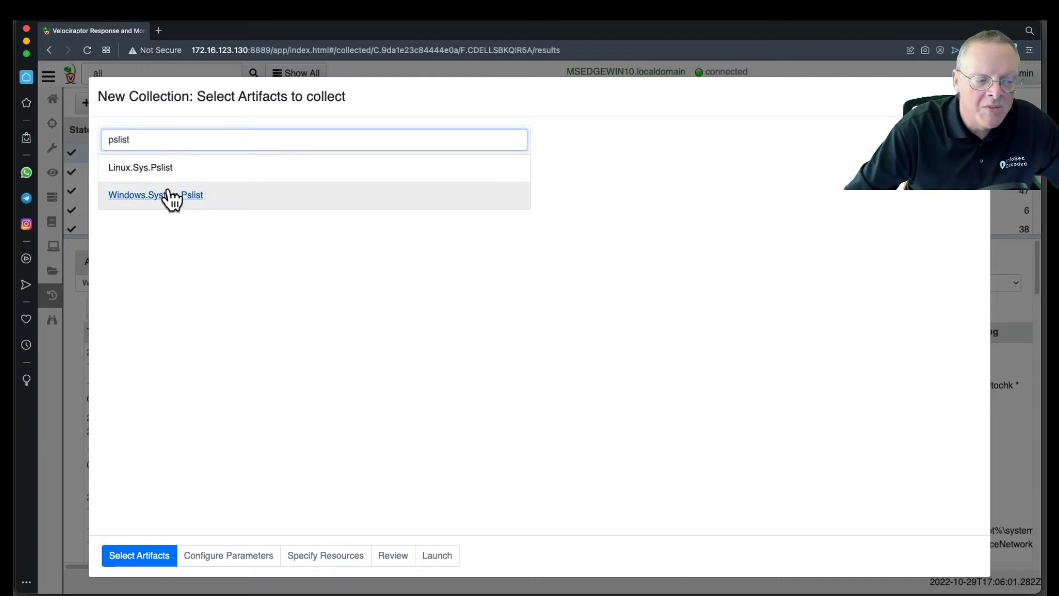
pyautogui.click(172, 200)
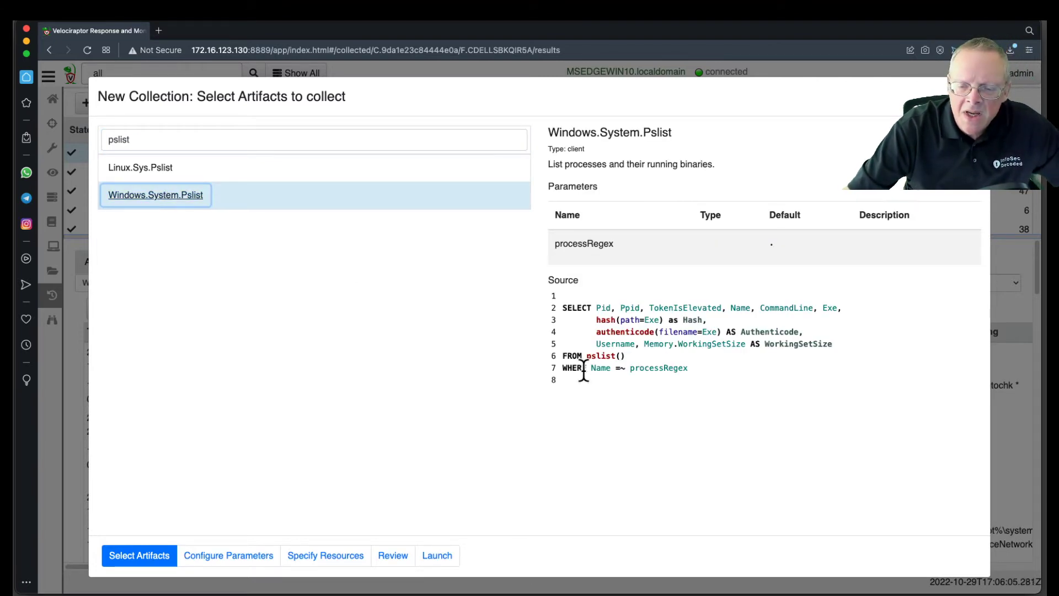
# Step: Set the Windows.System.Pslist processRegex parameter to "pup" and launch the collection
pyautogui.click(230, 560)
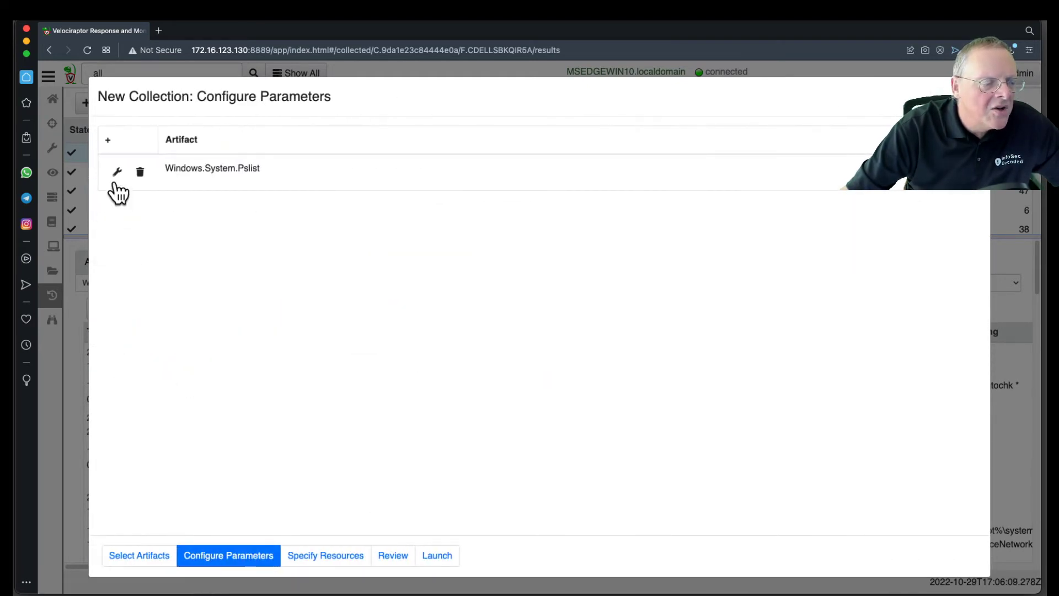
pyautogui.click(118, 173)
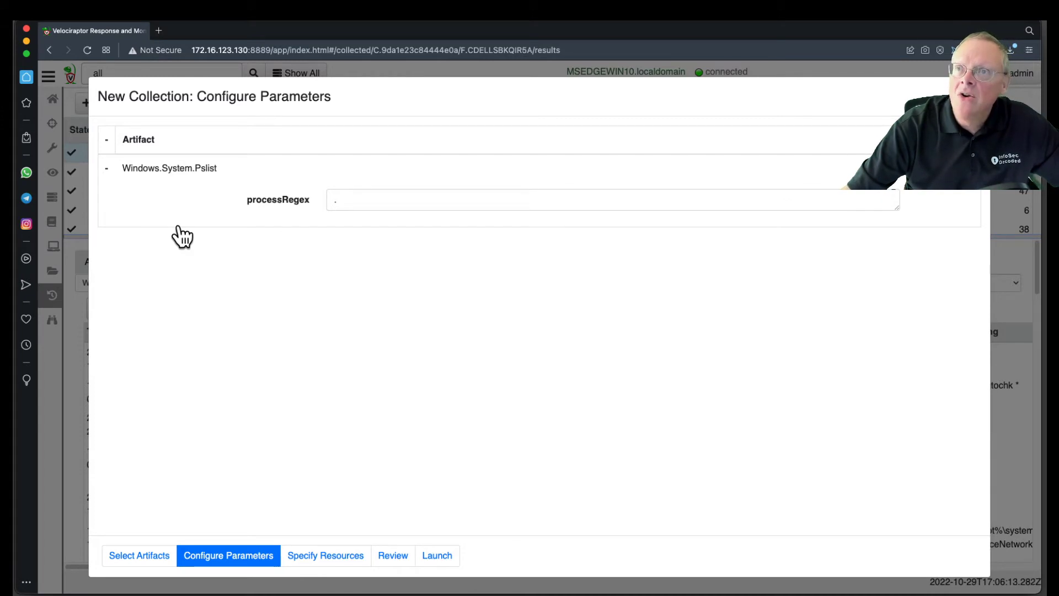
pyautogui.click(363, 200)
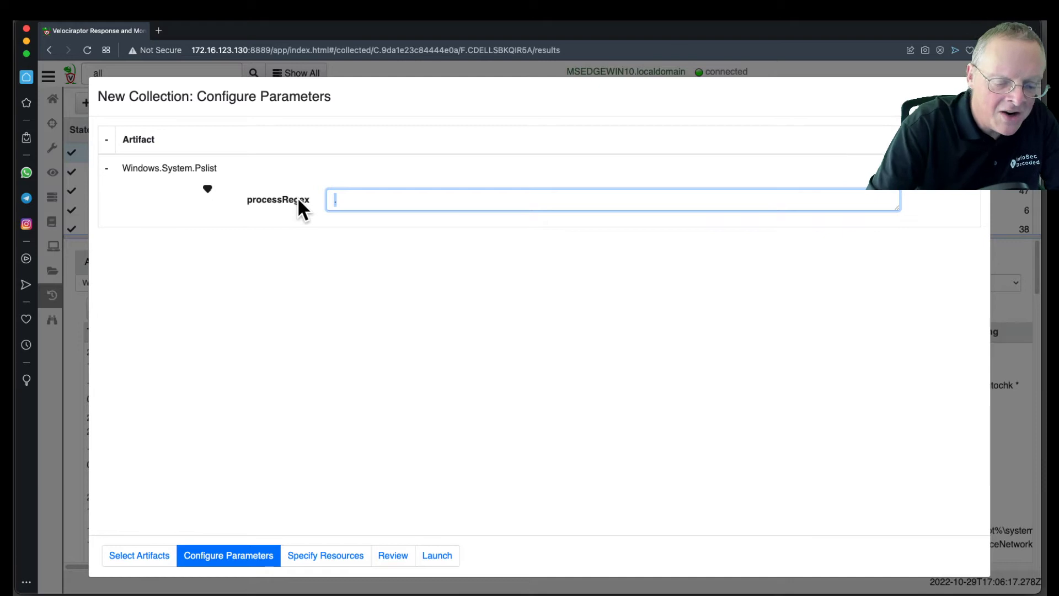
pyautogui.write('pup')
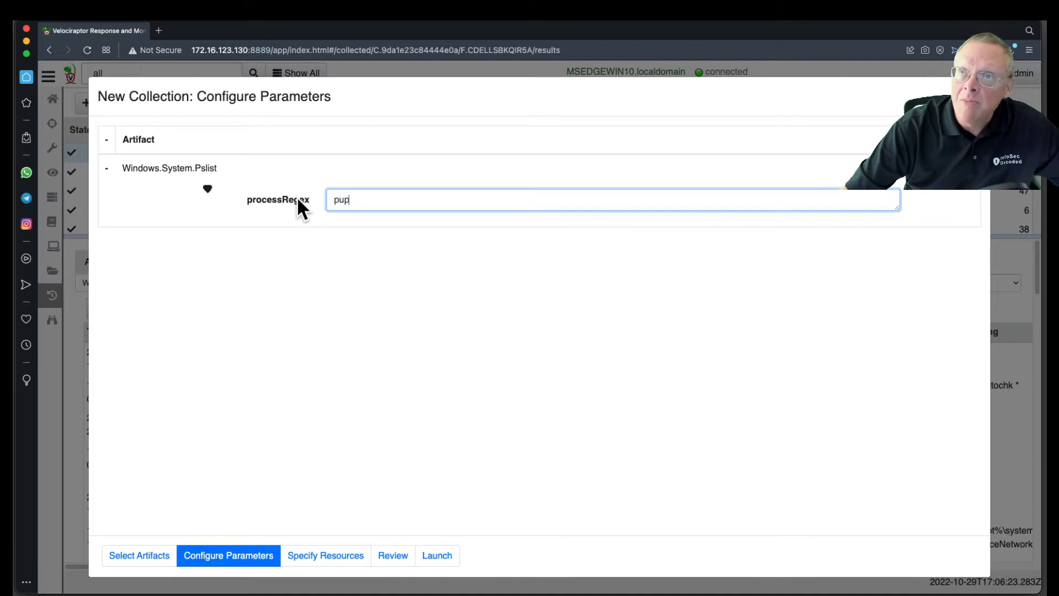
pyautogui.click(437, 556)
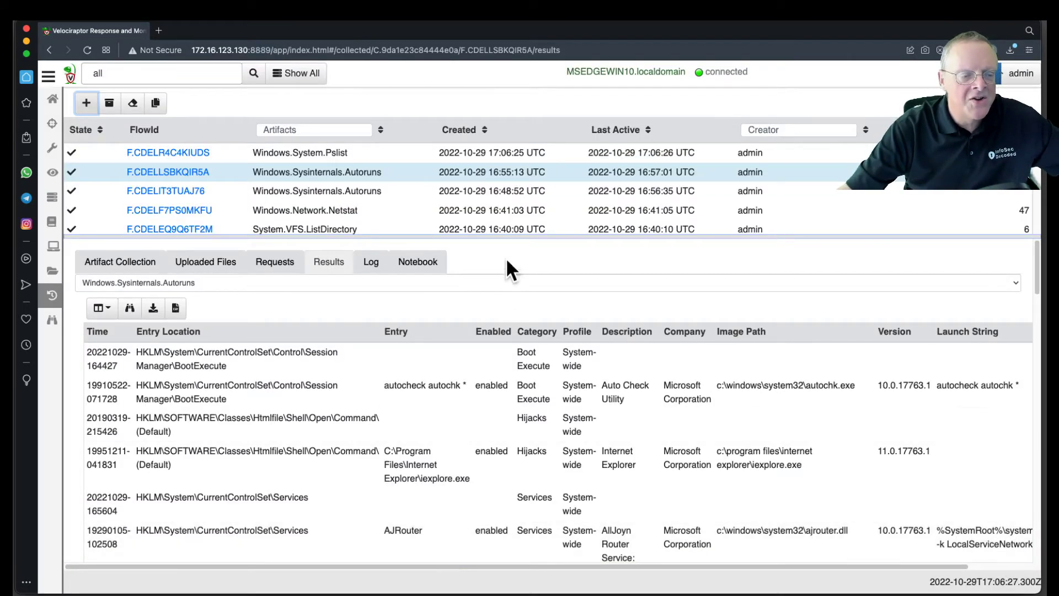
# Step: Open the new Windows.System.Pslist collection, check its log and return to its results
pyautogui.click(511, 154)
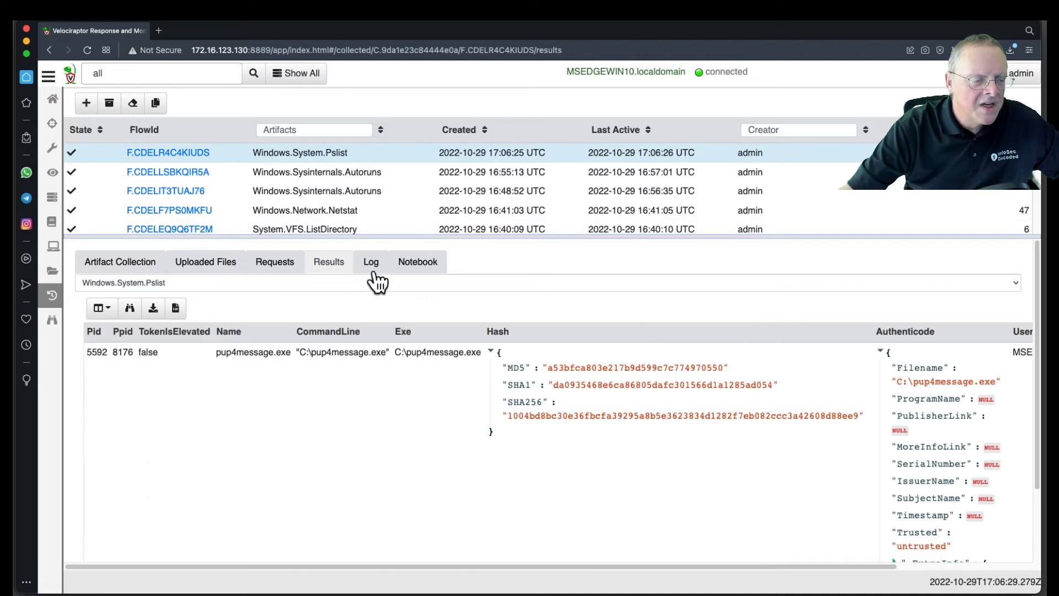
pyautogui.click(371, 265)
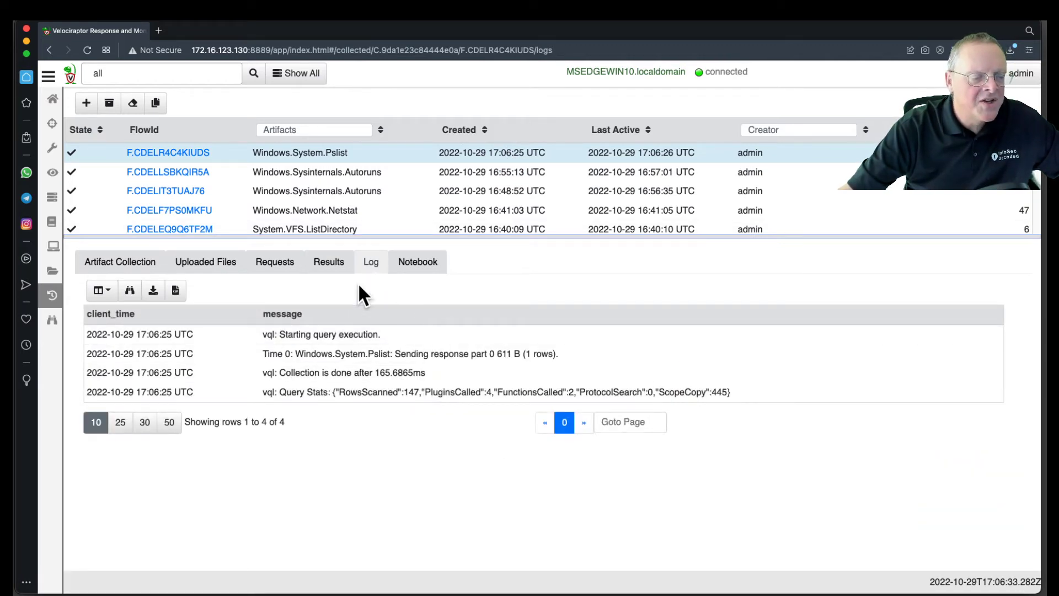
pyautogui.click(333, 266)
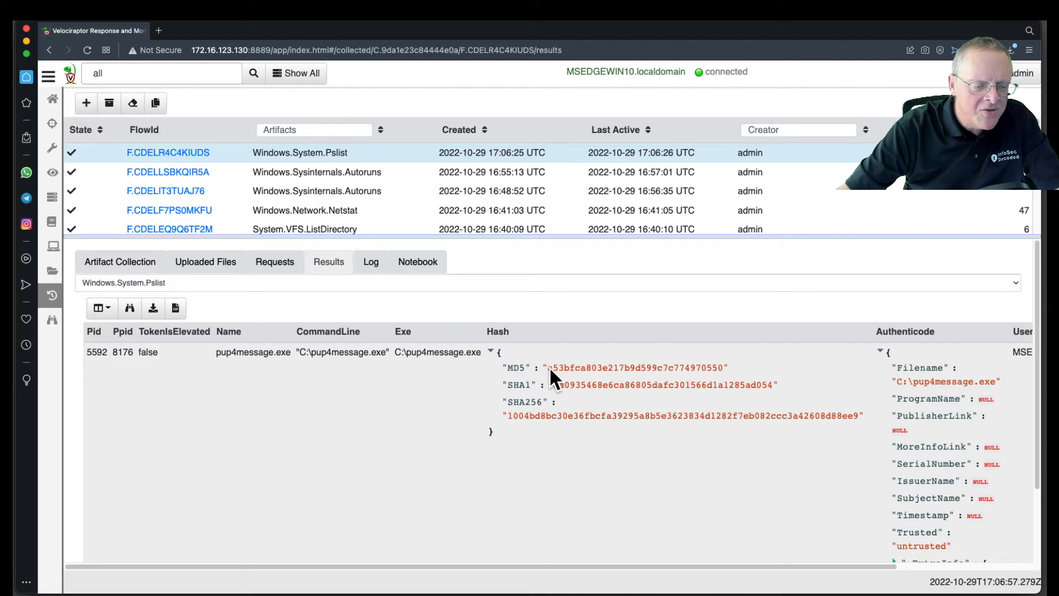
# Step: Copy the MD5 hash of pup4message.exe, then search Google for "virustotal" in a new tab and open the VirusTotal home page
pyautogui.moveTo(554, 365); pyautogui.dragTo(720, 366)
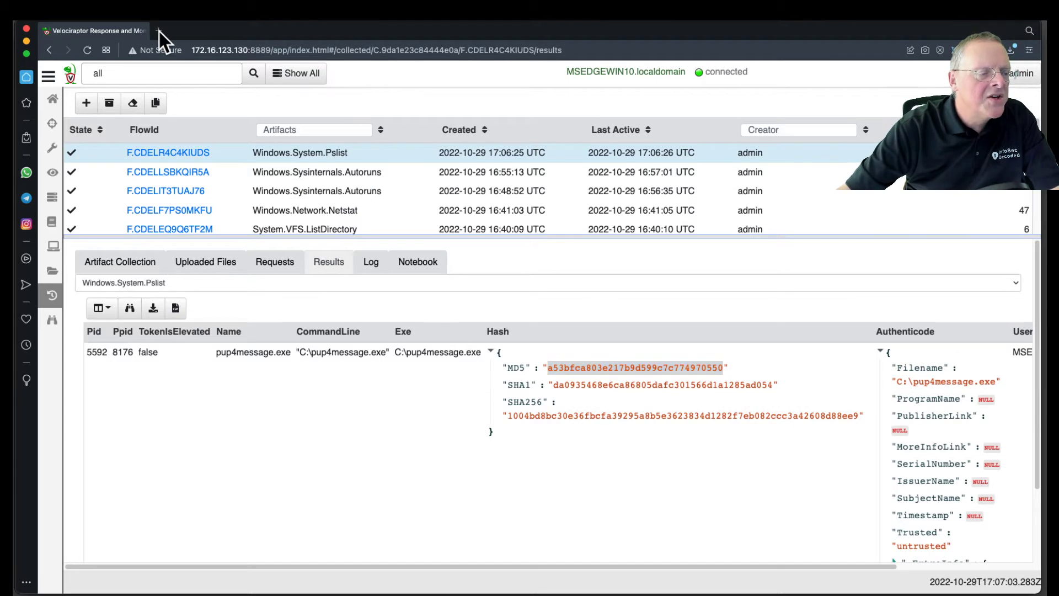
pyautogui.click(159, 30)
pyautogui.write('virustotal')
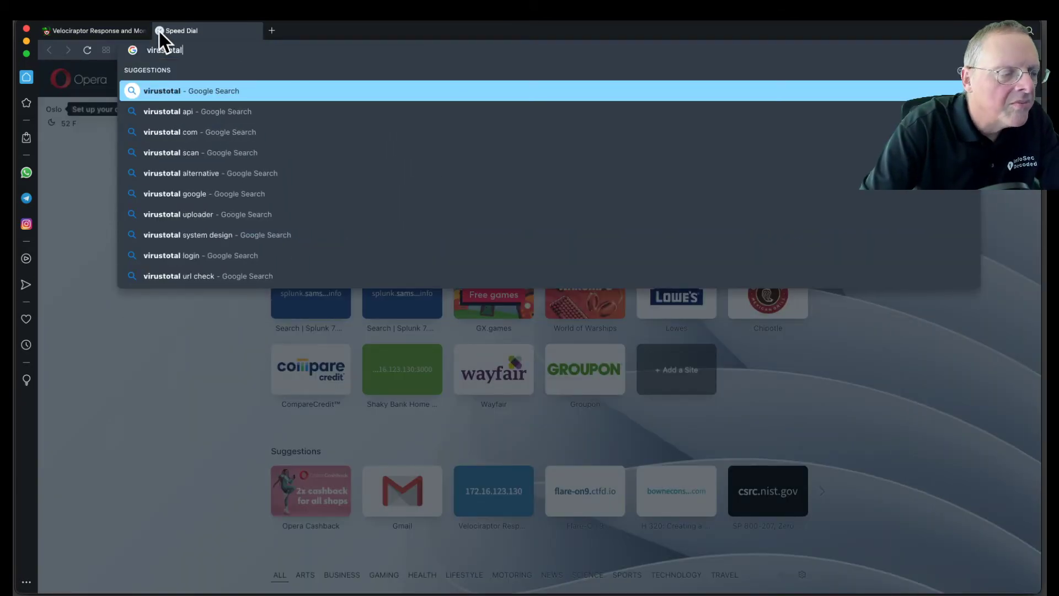
pyautogui.press('Return')
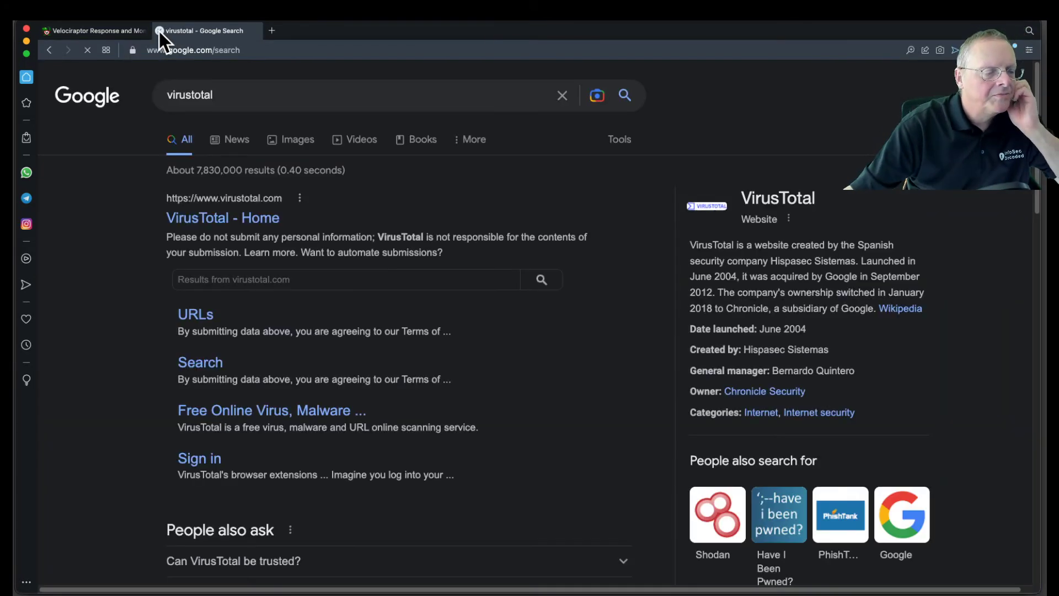
pyautogui.click(246, 222)
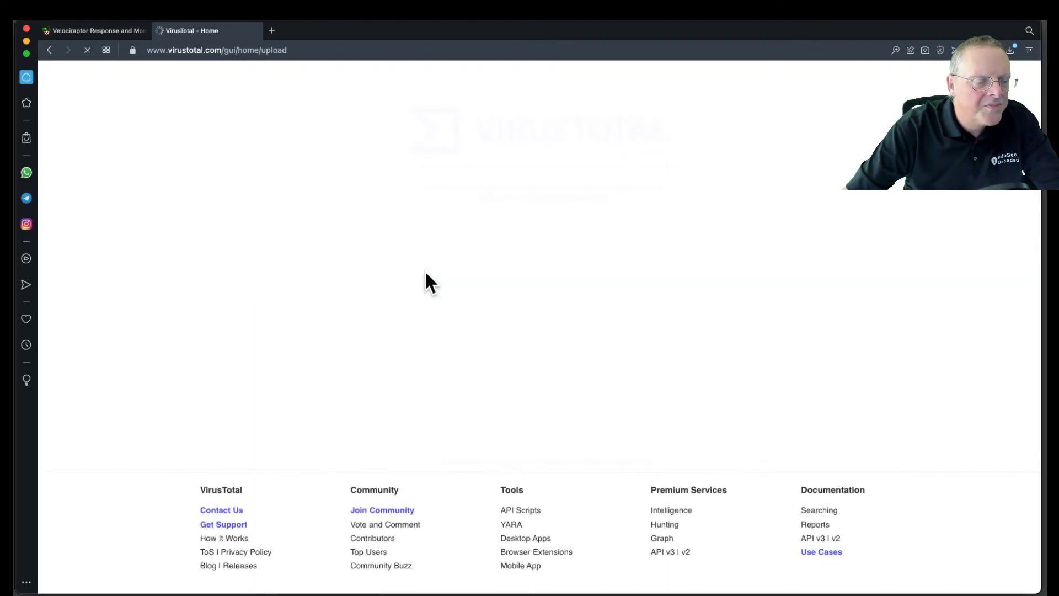
# Step: Look up the copied MD5 hash with VirusTotal's search
pyautogui.click(672, 276)
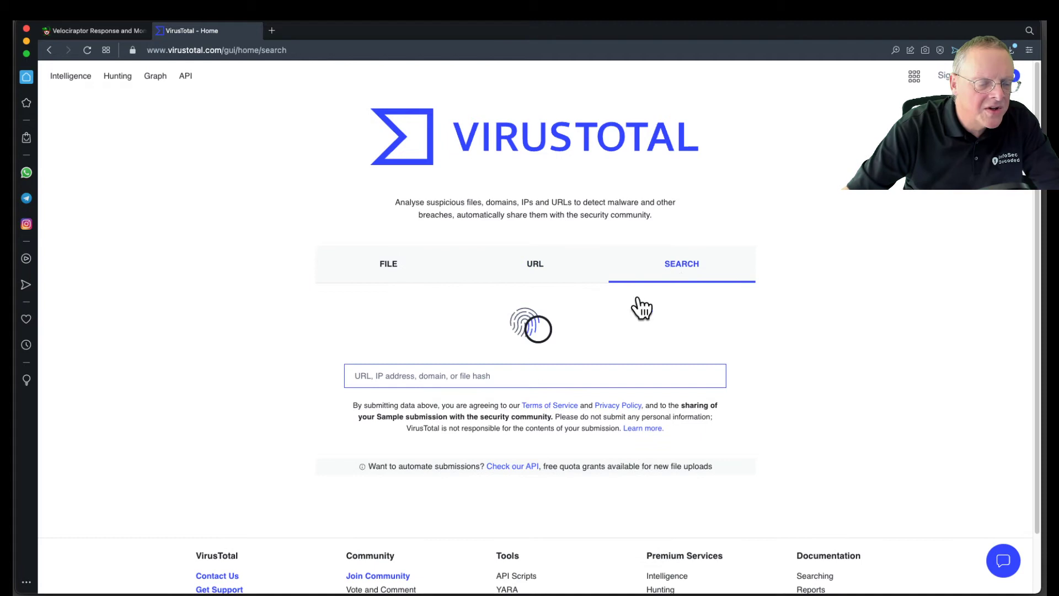
pyautogui.write('a53bfca803e217b9d599c7c774900550')
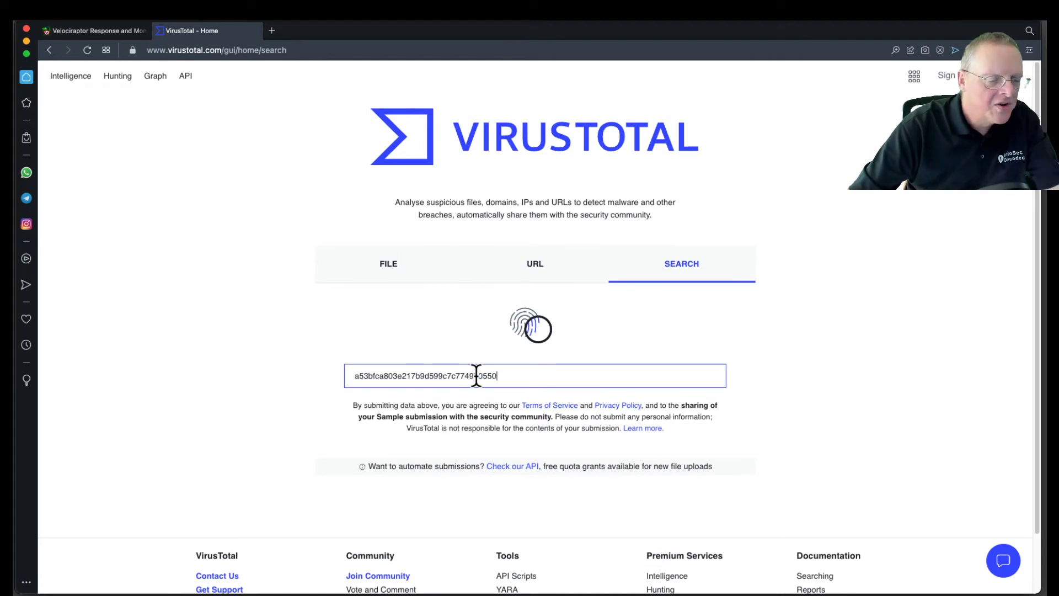
pyautogui.press('Return')
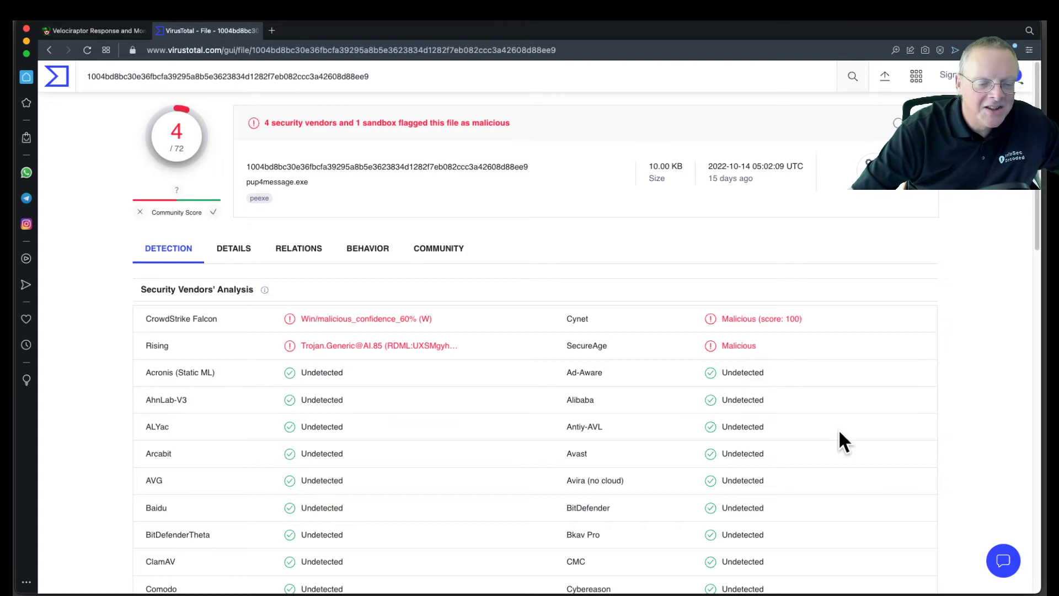
# Step: Review the VirusTotal report's detections, details, relations and sandbox behavior for pup4message.exe
pyautogui.moveTo(1039, 237)
pyautogui.mouseDown()
pyautogui.moveTo(1025, 461)
pyautogui.moveTo(1039, 219)
pyautogui.mouseUp()
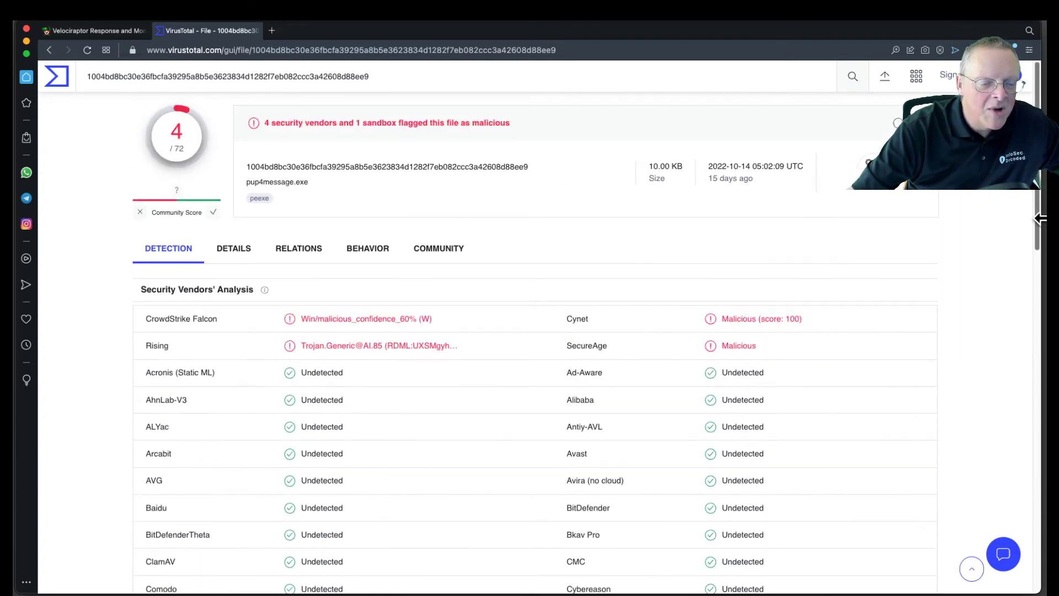
pyautogui.click(234, 251)
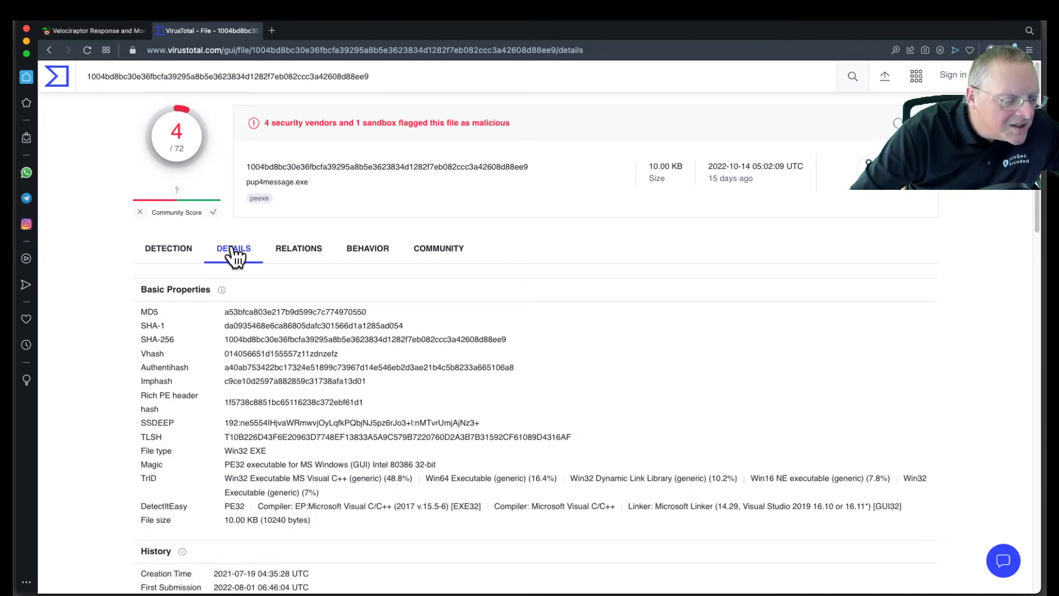
pyautogui.click(303, 255)
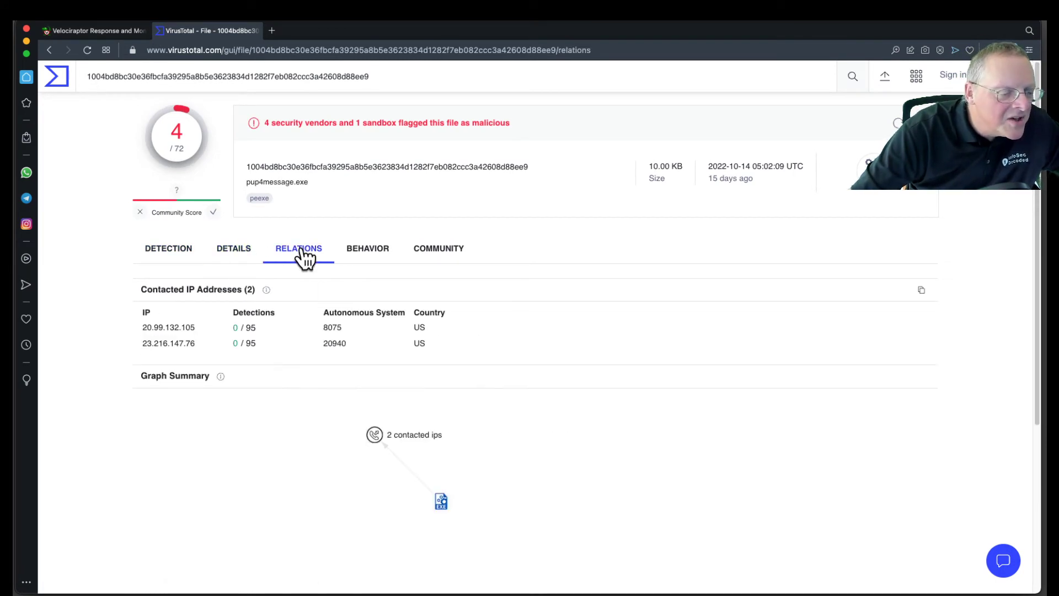
pyautogui.click(362, 256)
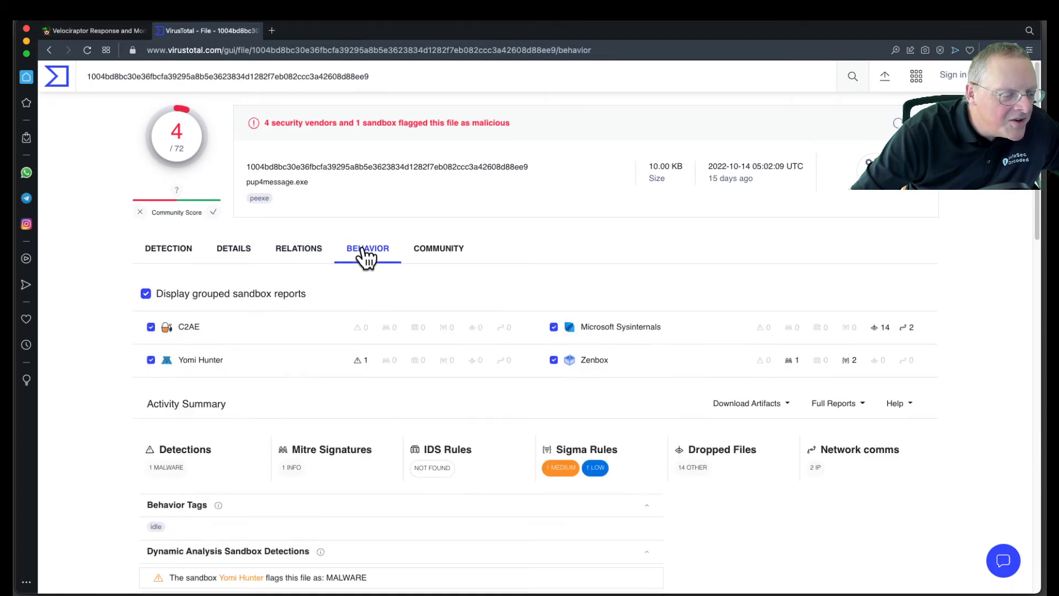
pyautogui.scroll(-5, 458, 468)
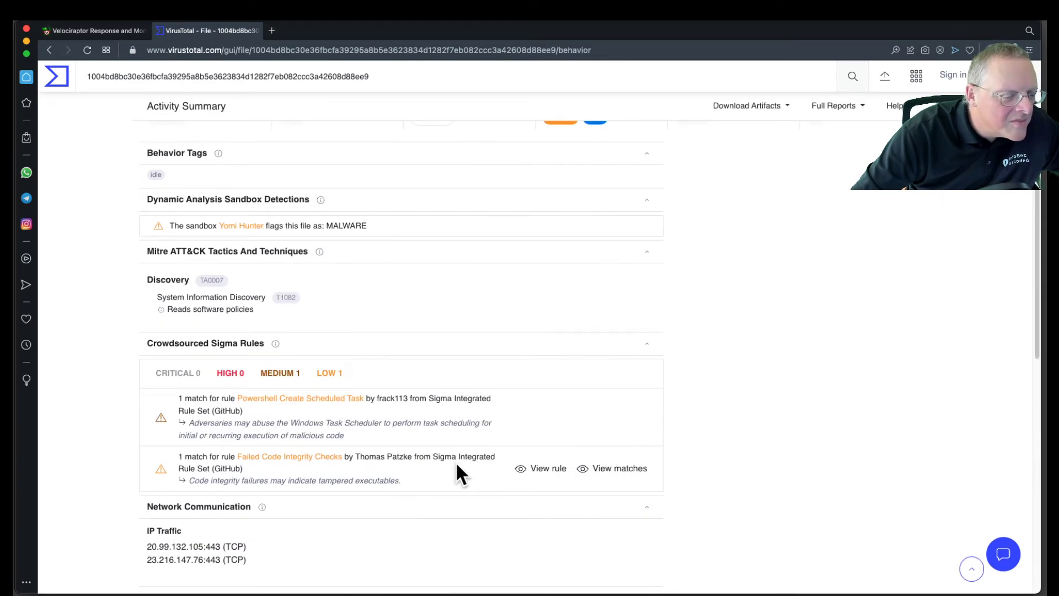
# Step: Review the network communication and file system actions in the VirusTotal behavior report, then close it to return to Velociraptor
pyautogui.scroll(-2, 455, 469)
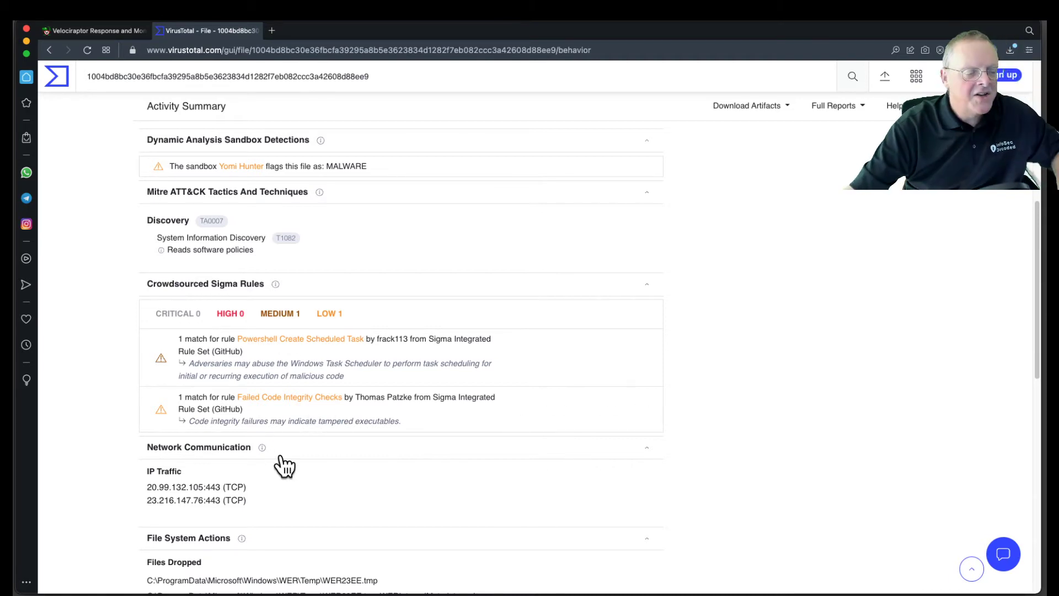
pyautogui.scroll(-4, 278, 459)
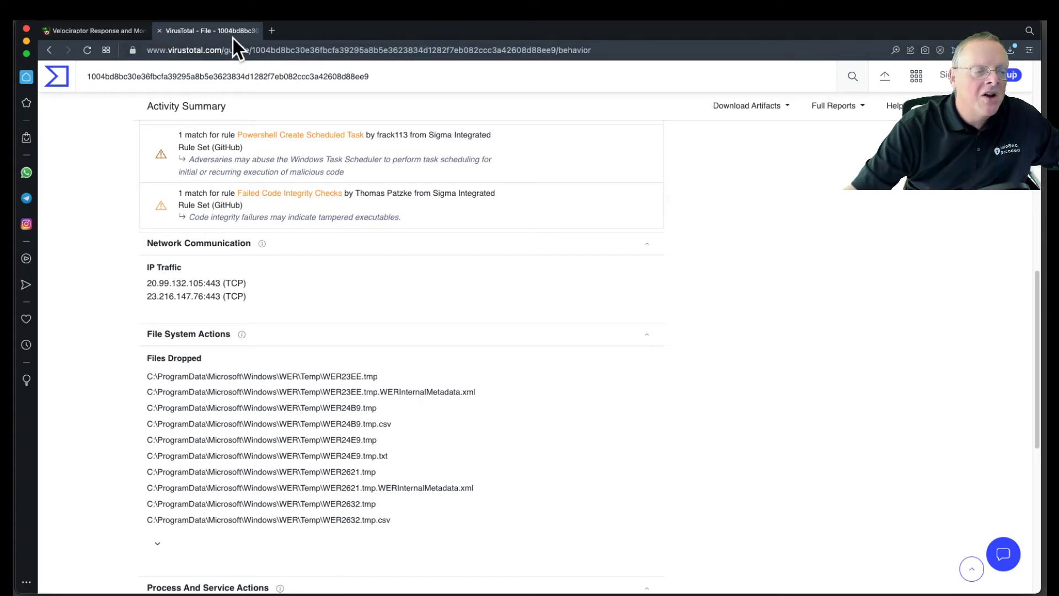
pyautogui.click(160, 31)
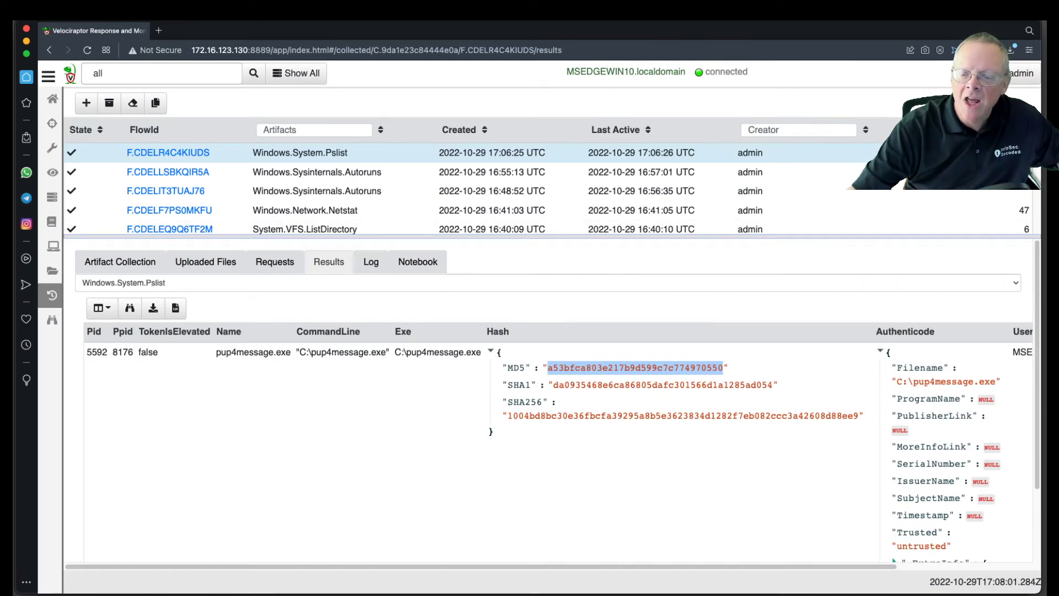
# Step: Start a new collection, search the artifacts for "triage" and select Windows.Triage.ProcessMemory
pyautogui.click(540, 280)
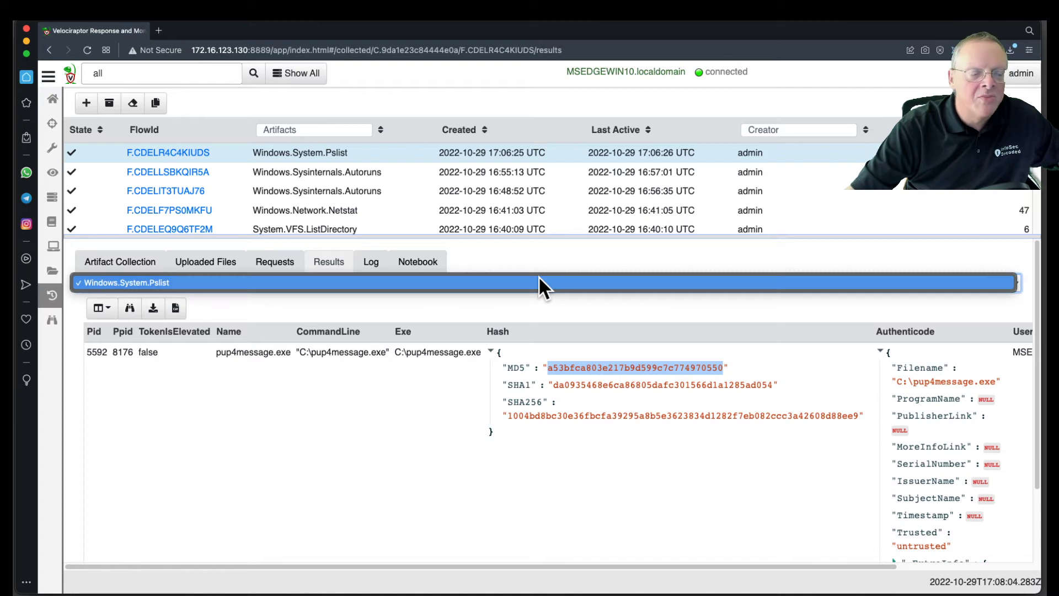
pyautogui.click(85, 100)
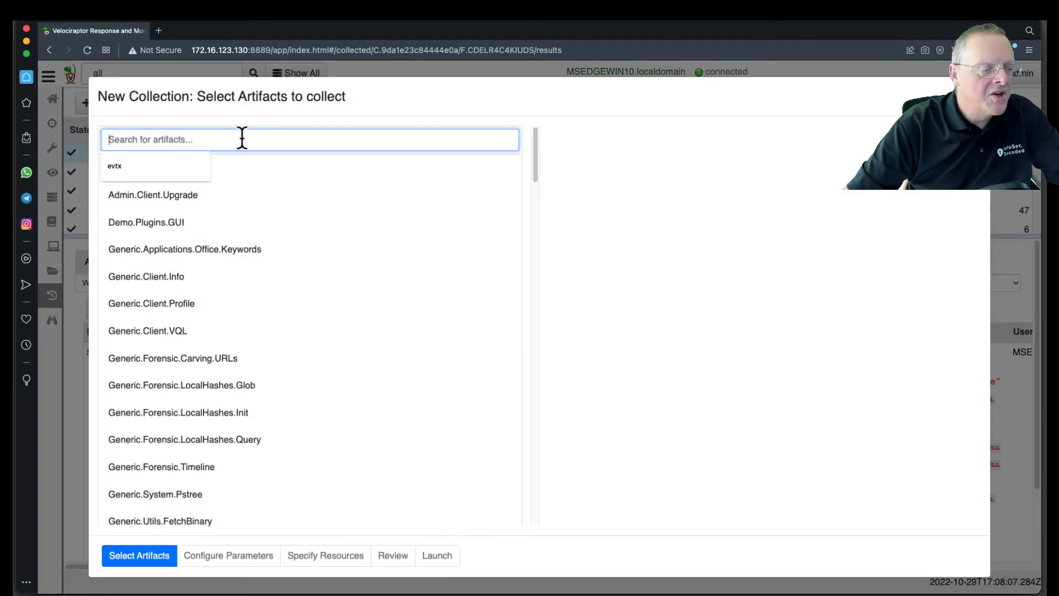
pyautogui.write('triage')
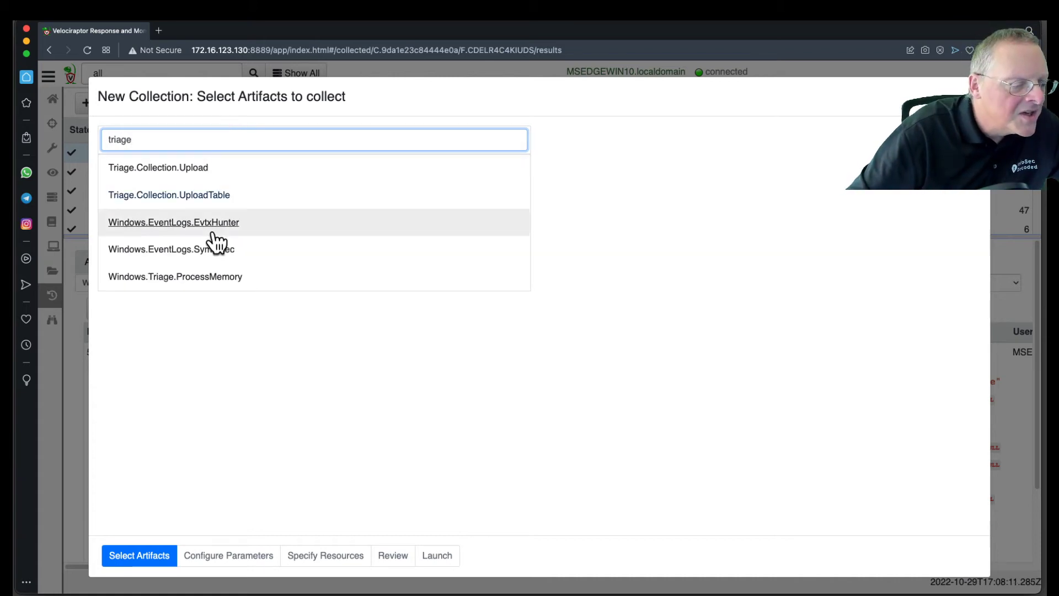
pyautogui.click(211, 281)
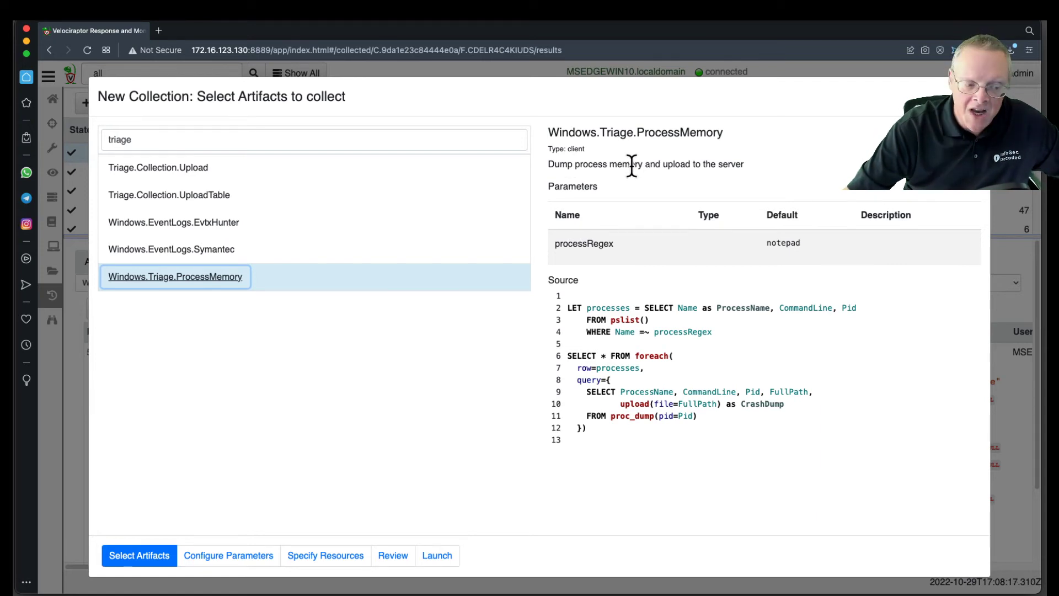
# Step: Set the artifact's processRegex parameter to "pup" and launch the collection
pyautogui.click(226, 557)
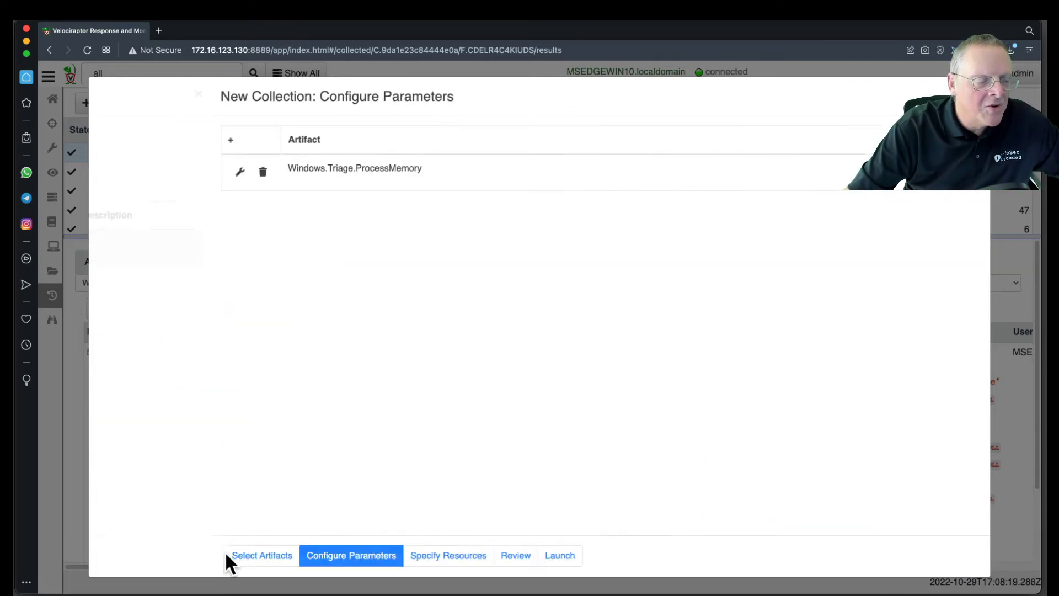
pyautogui.click(115, 175)
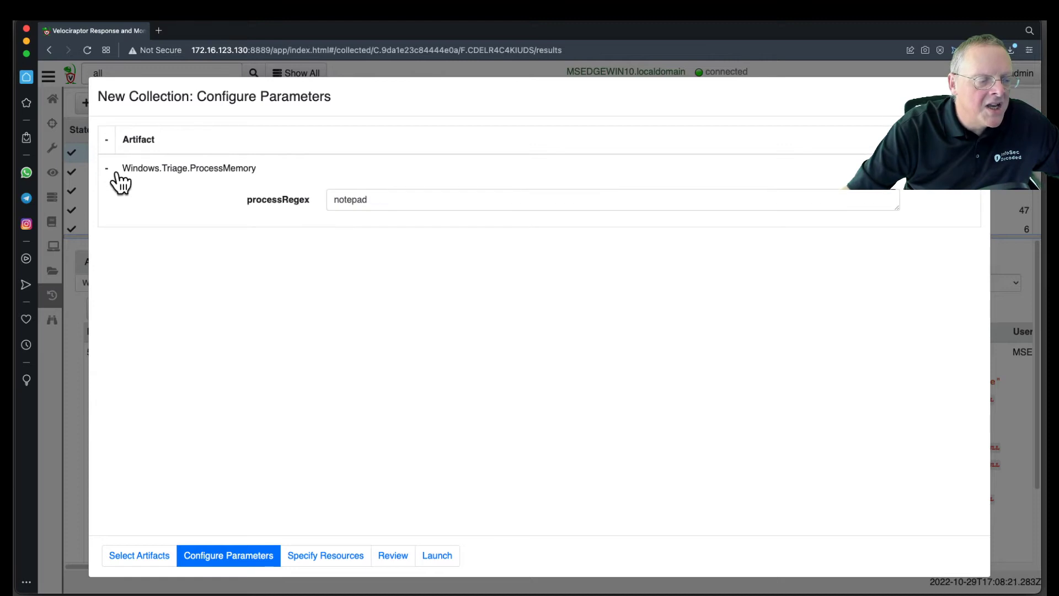
pyautogui.doubleClick(366, 203)
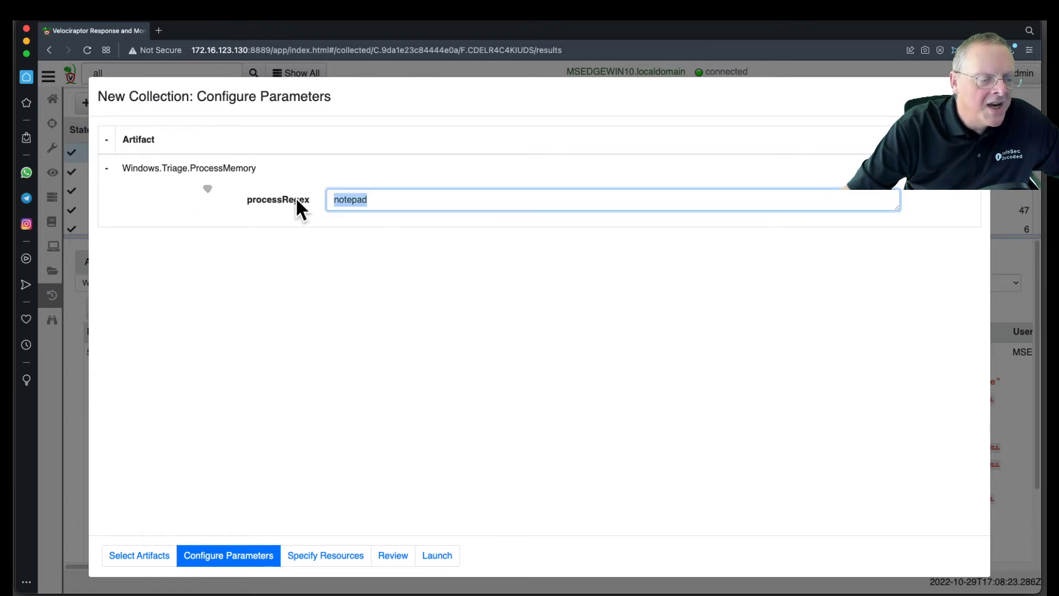
pyautogui.write('pup')
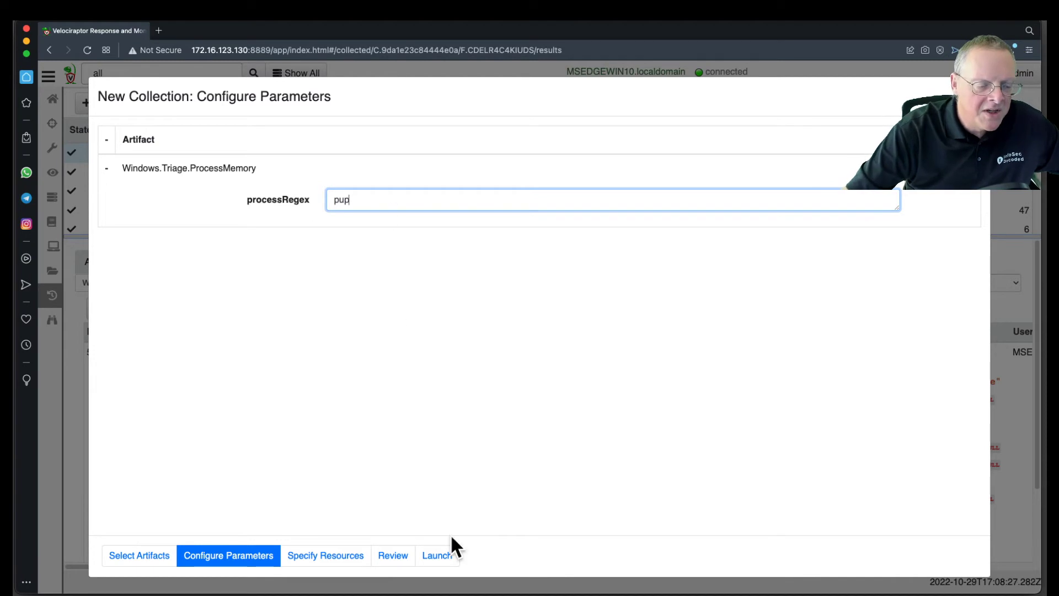
pyautogui.click(445, 556)
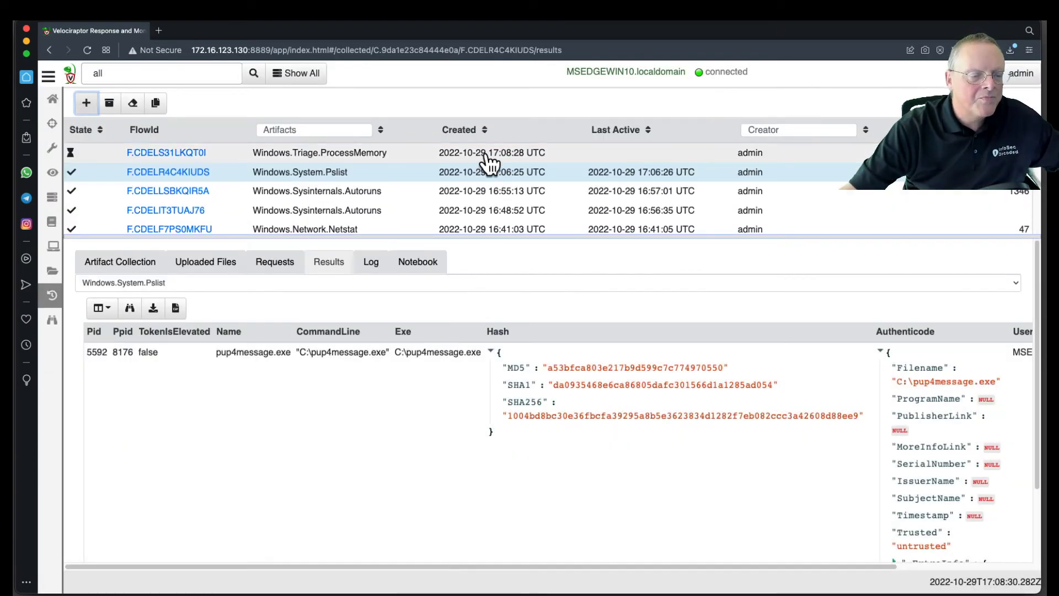
# Step: Open the new Windows.Triage.ProcessMemory collection and check its log, results and uploaded files
pyautogui.click(485, 156)
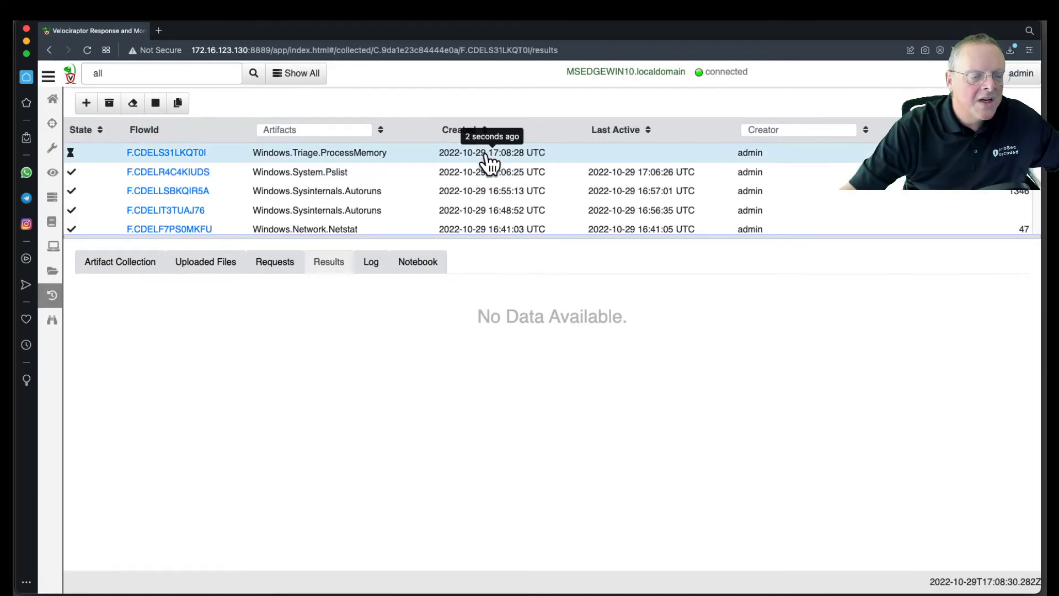
pyautogui.click(372, 265)
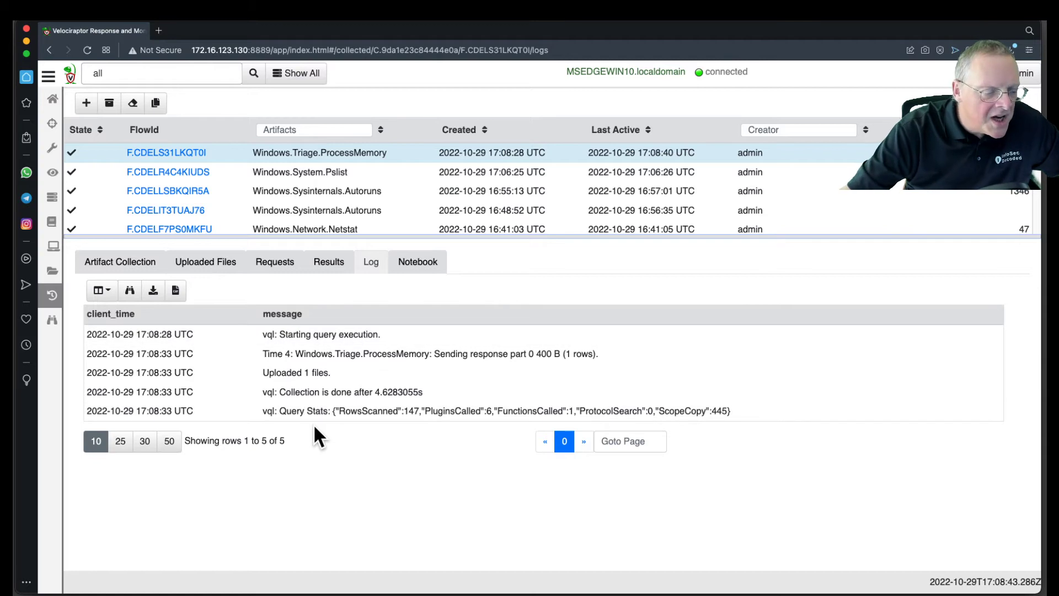
pyautogui.click(334, 266)
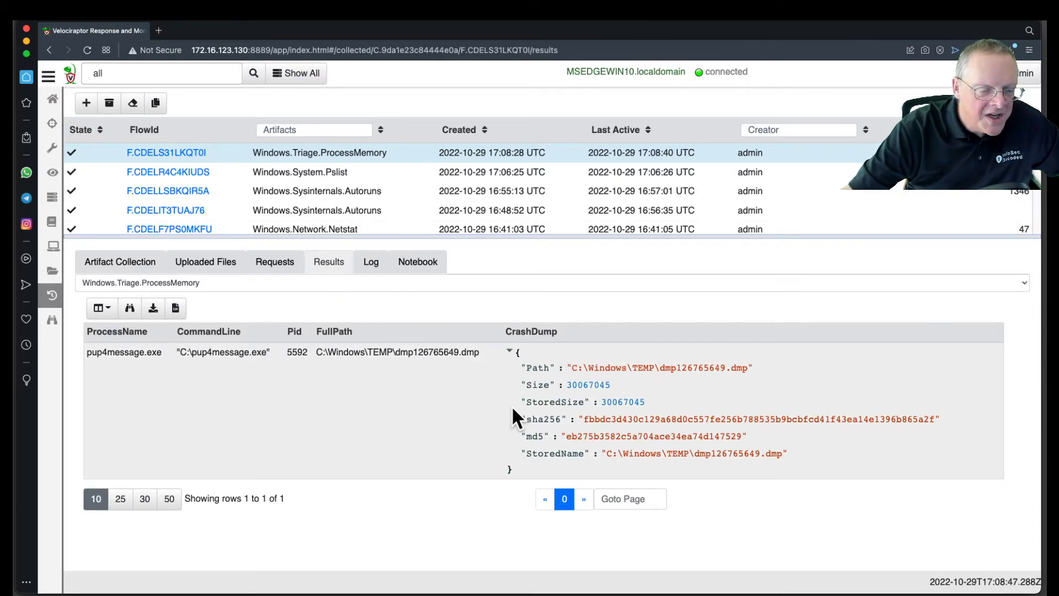
pyautogui.click(201, 265)
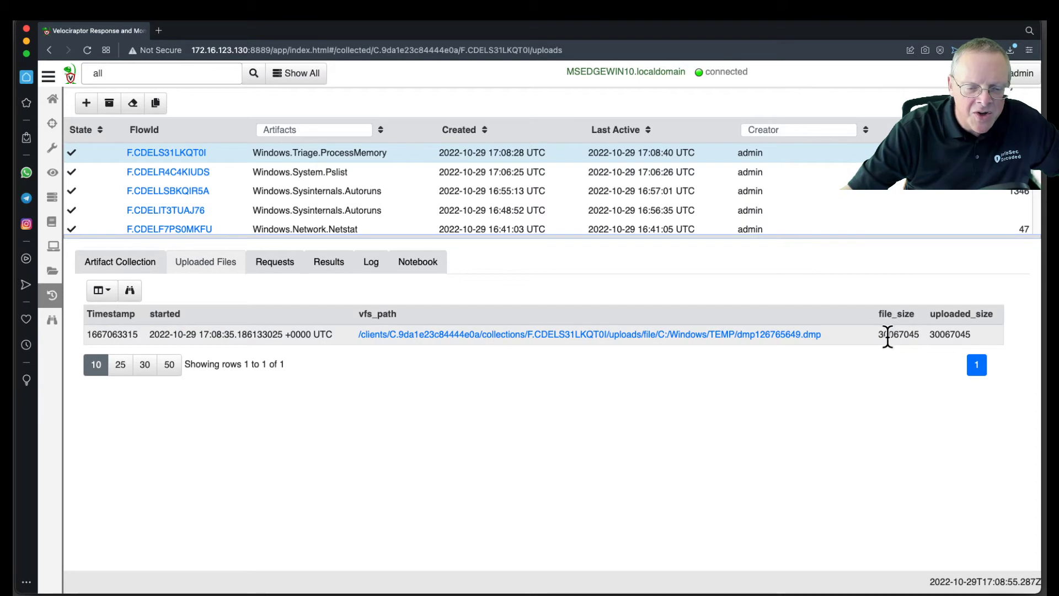
# Step: Download the uploaded memory dump dmp126765649.dmp and reveal it in the Finder's Downloads folder
pyautogui.click(786, 333)
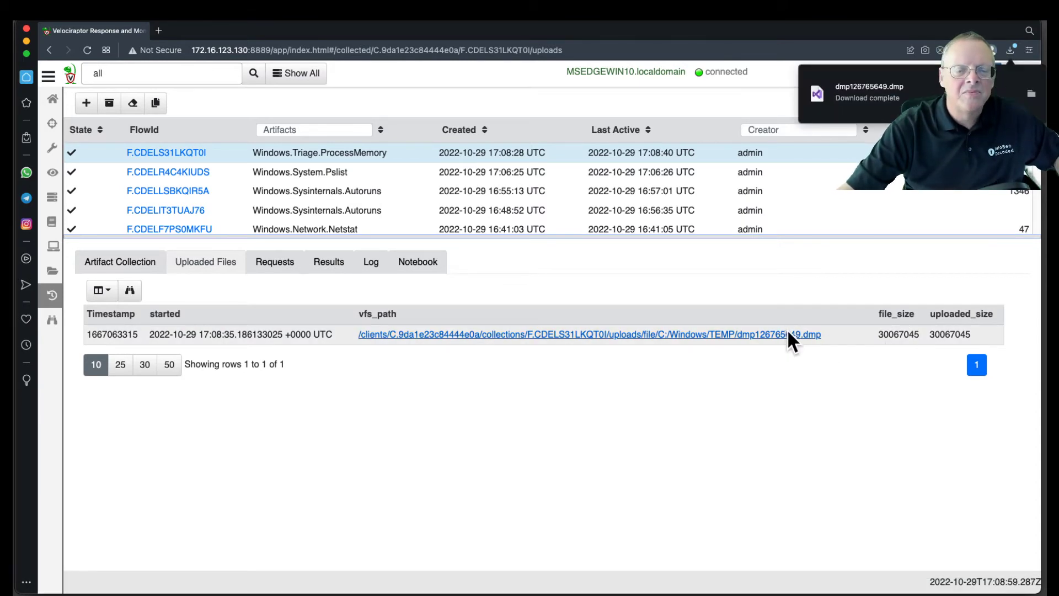
pyautogui.click(1031, 94)
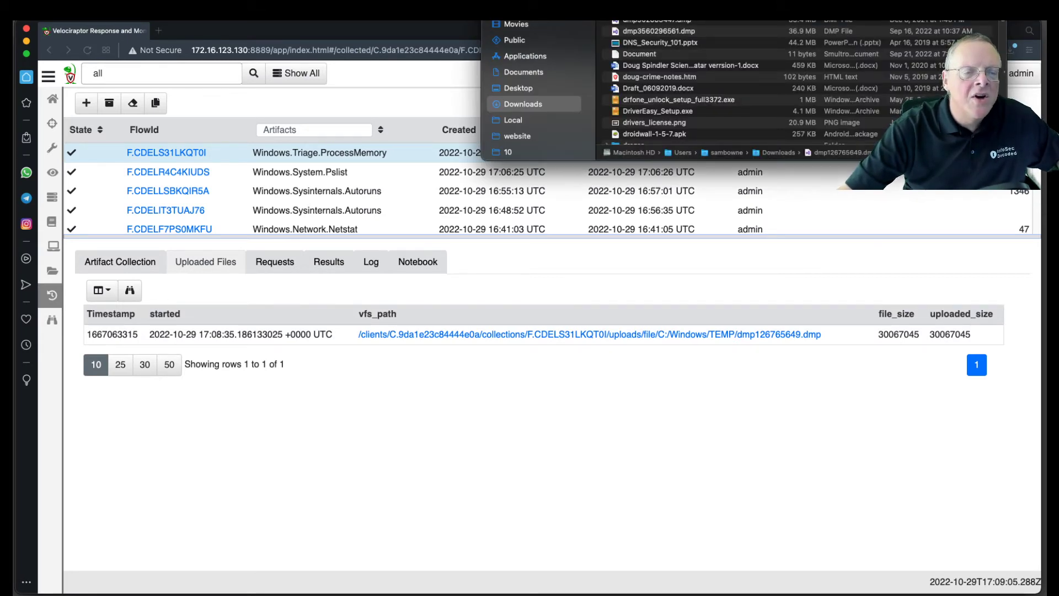
pyautogui.moveTo(710, 21); pyautogui.dragTo(428, 120)
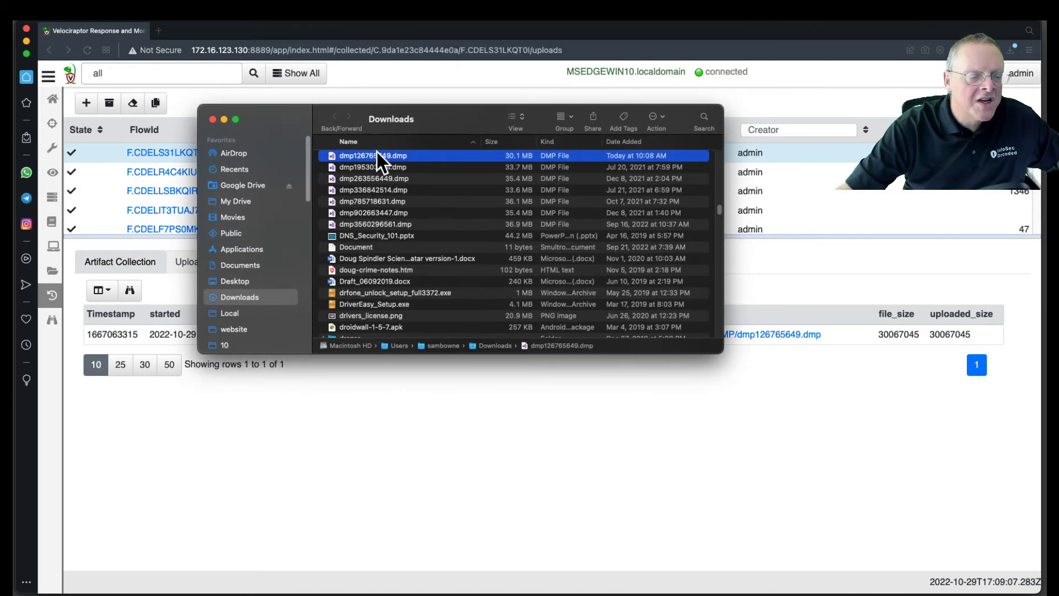
# Step: Open dmp126765649.dmp with Hex Fiend, enabling all applications in the application chooser
pyautogui.rightClick(385, 157)
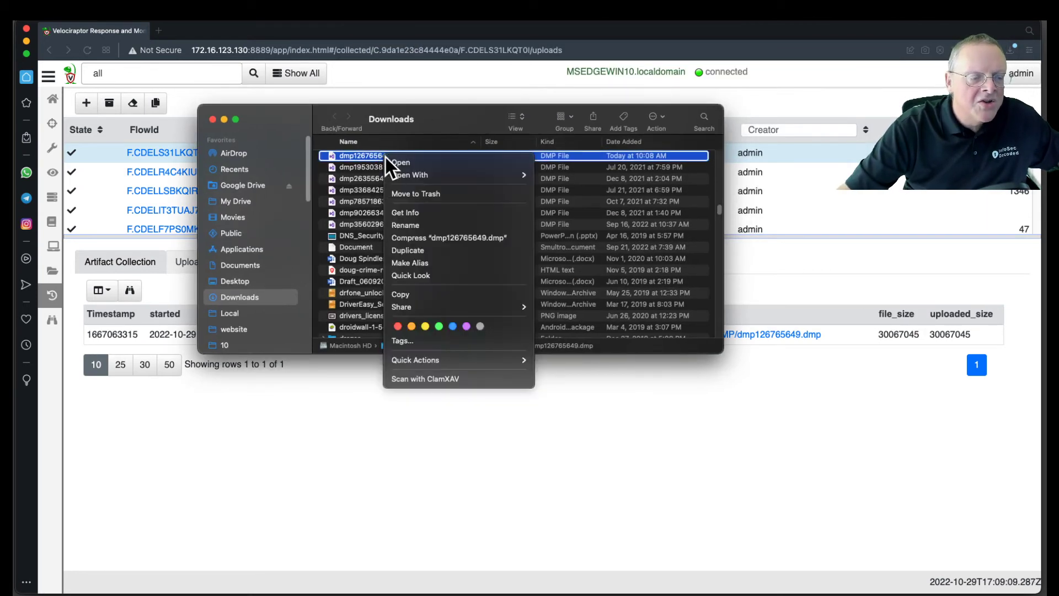
pyautogui.moveTo(408, 174)
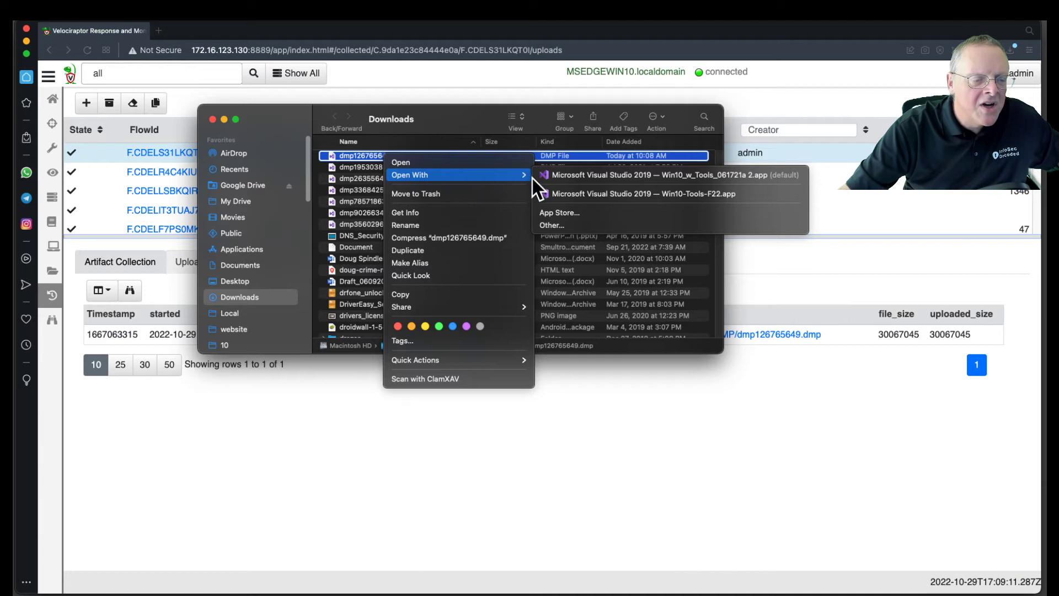
pyautogui.click(552, 222)
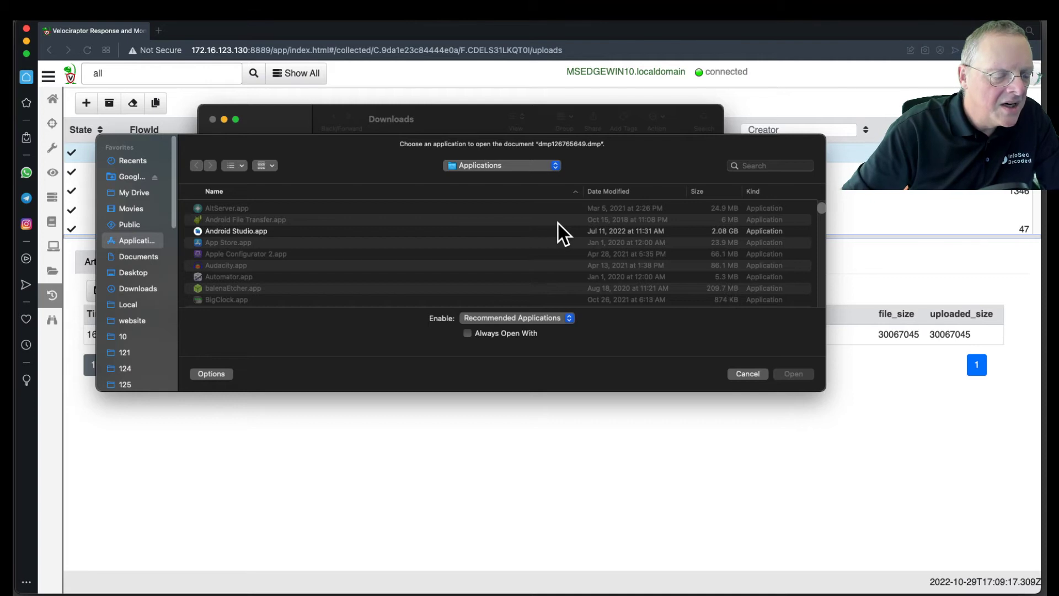
pyautogui.click(541, 319)
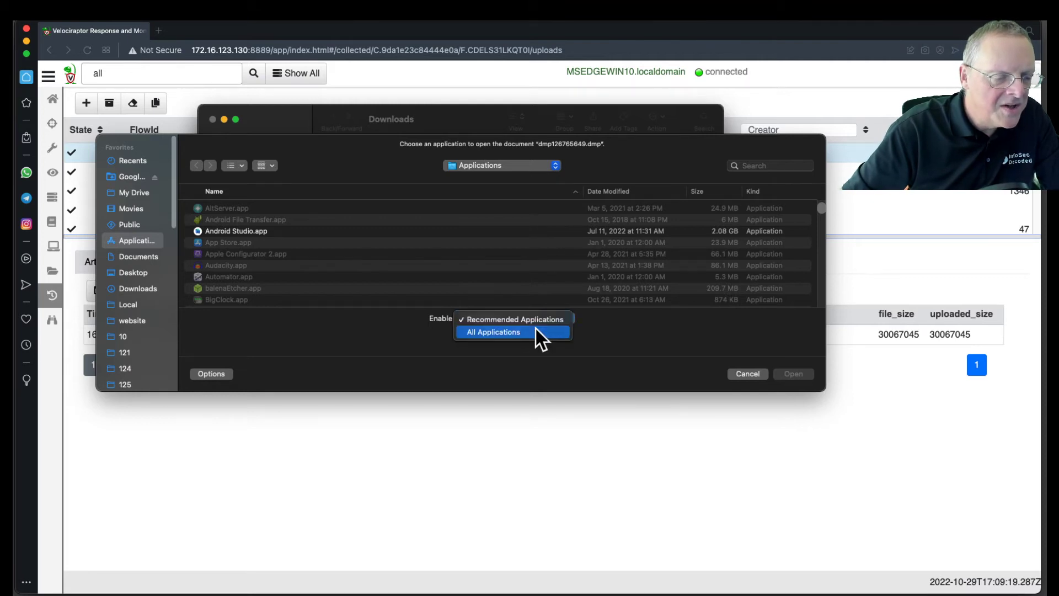
pyautogui.click(534, 329)
pyautogui.write('hex')
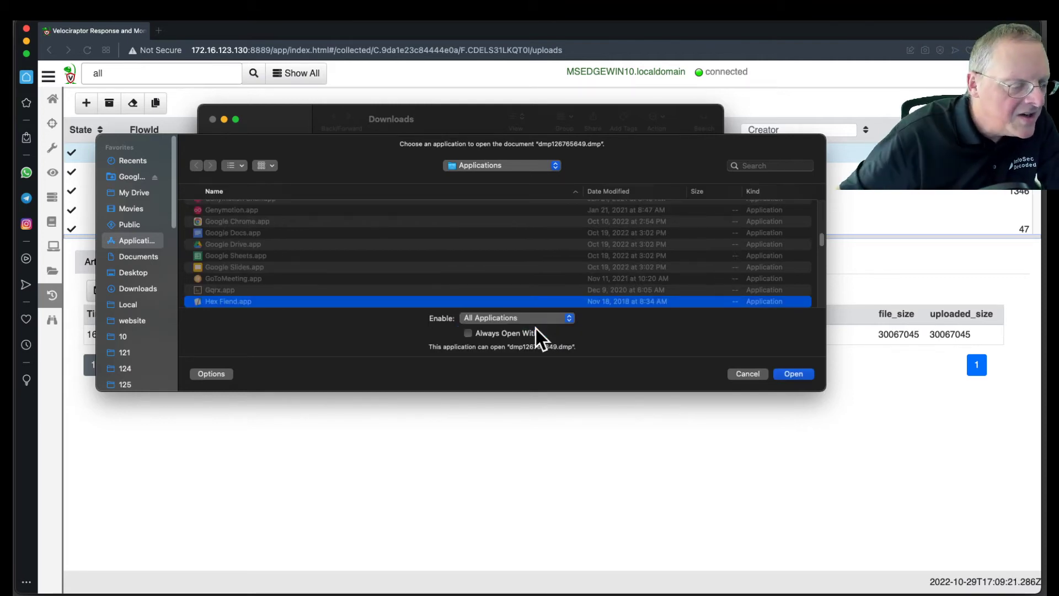
pyautogui.doubleClick(273, 301)
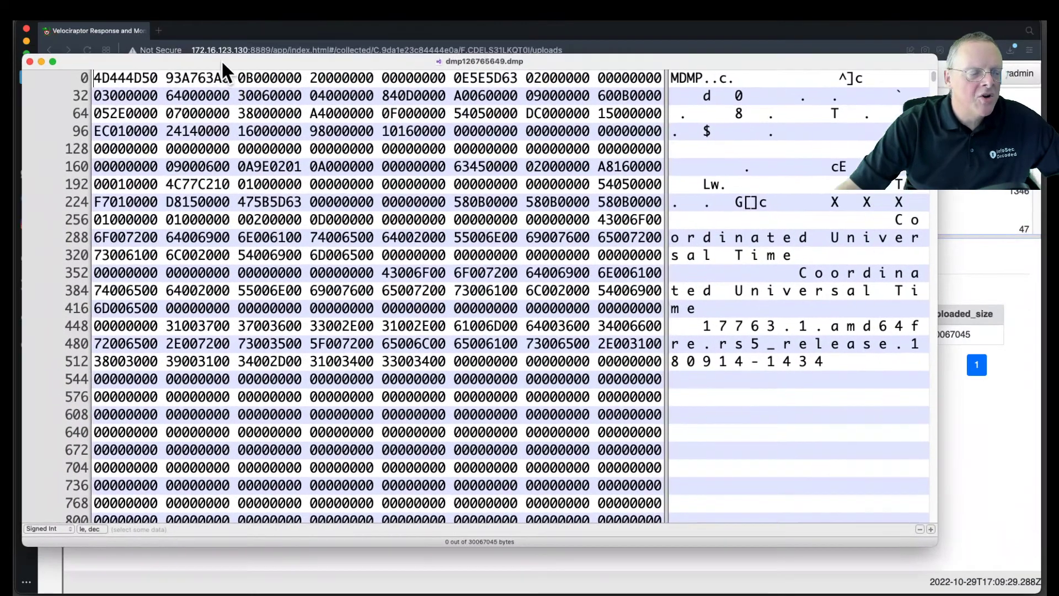
# Step: Show the dump's byte count in hexadecimal and search the dump for the text "PWNED"
pyautogui.moveTo(220, 60); pyautogui.dragTo(221, 64)
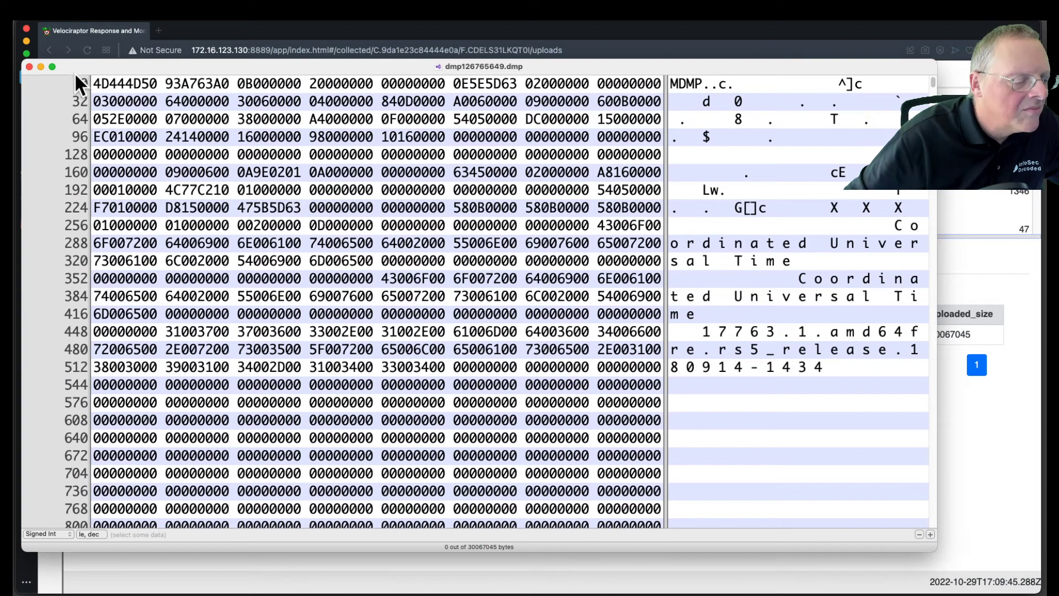
pyautogui.click(123, 547)
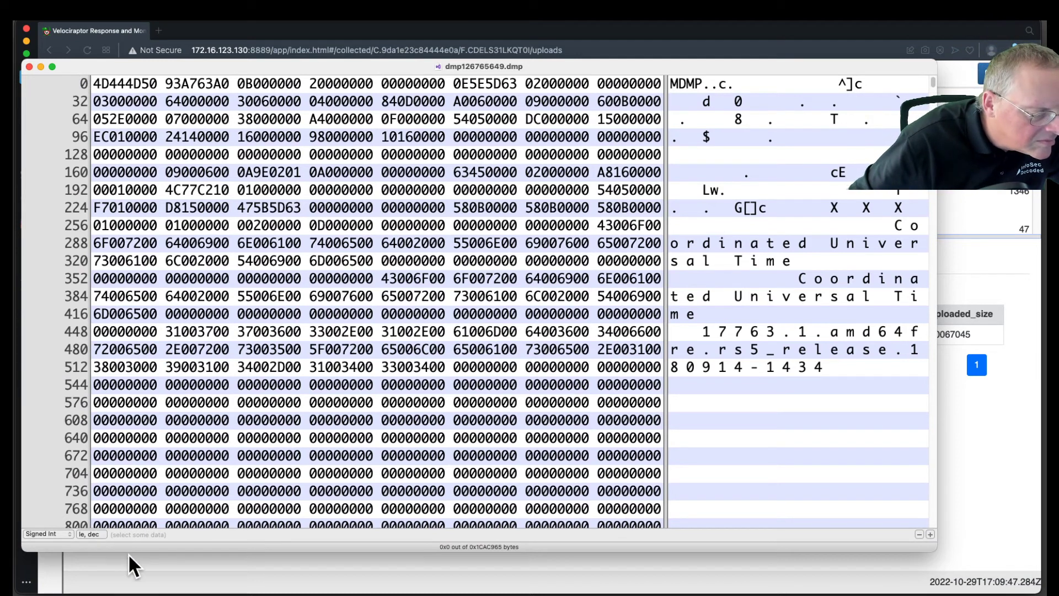
pyautogui.press('super+f')
pyautogui.moveTo(127, 553); pyautogui.dragTo(130, 594)
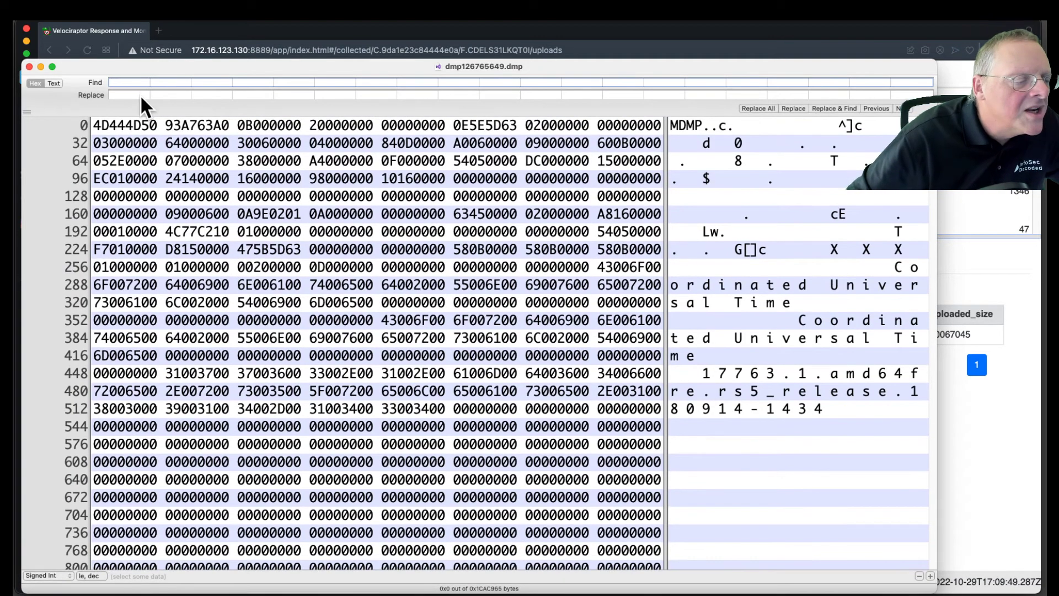
pyautogui.click(54, 84)
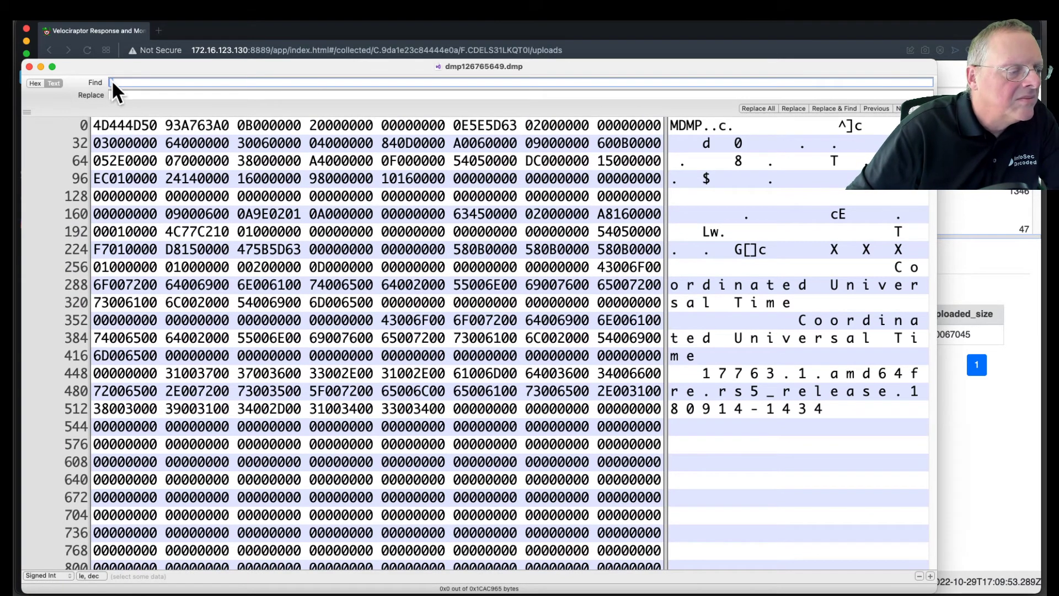
pyautogui.write('PWN')
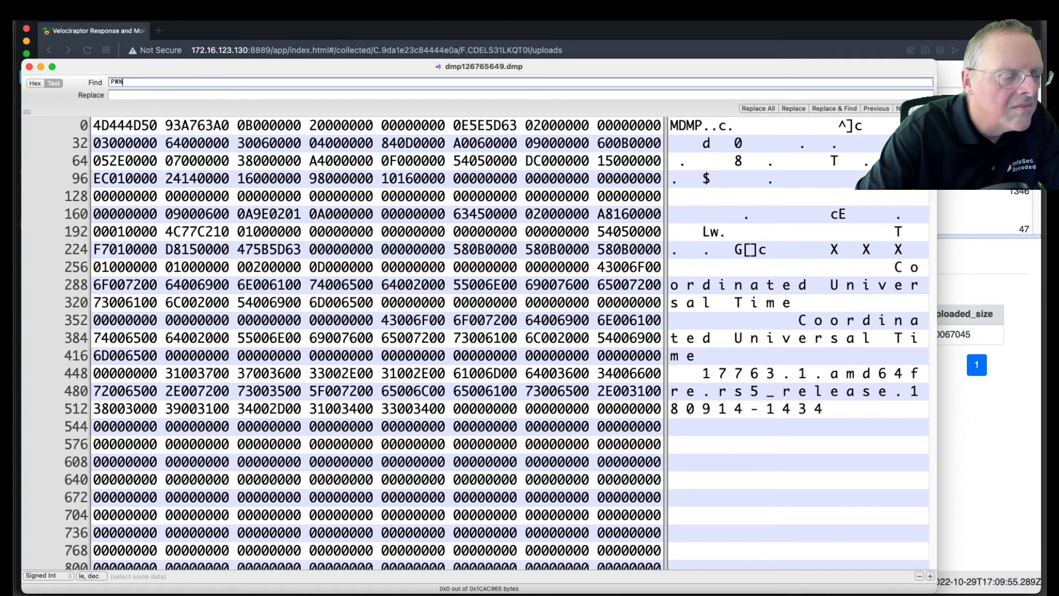
pyautogui.write('ED')
pyautogui.press('Return')
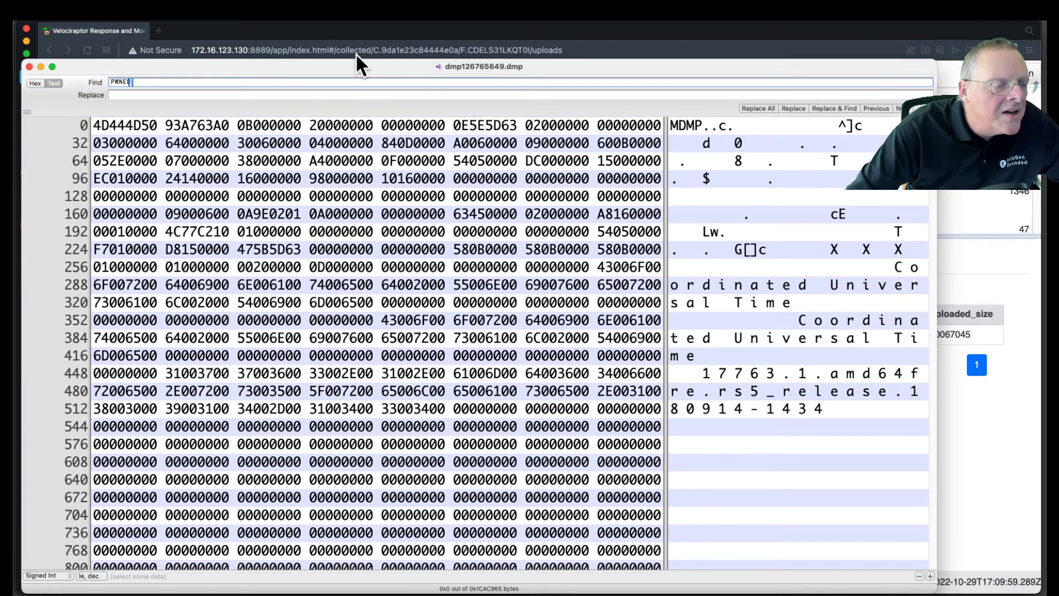
# Step: Switch the PWNED search in Hex Fiend to hexadecimal and insert a 00 byte after the first byte, 50
pyautogui.moveTo(362, 73); pyautogui.dragTo(368, 36)
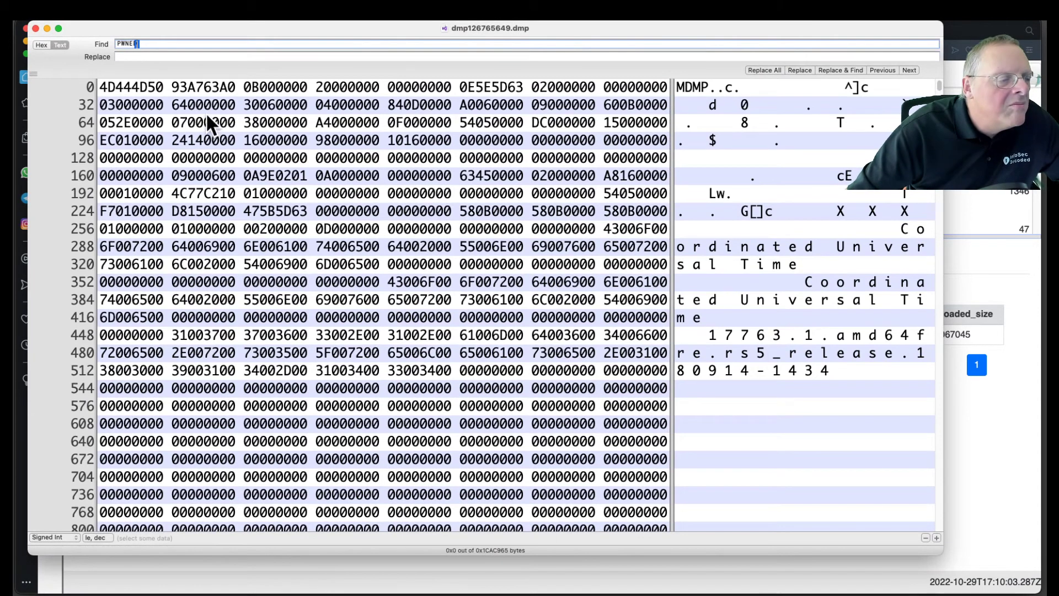
pyautogui.click(41, 44)
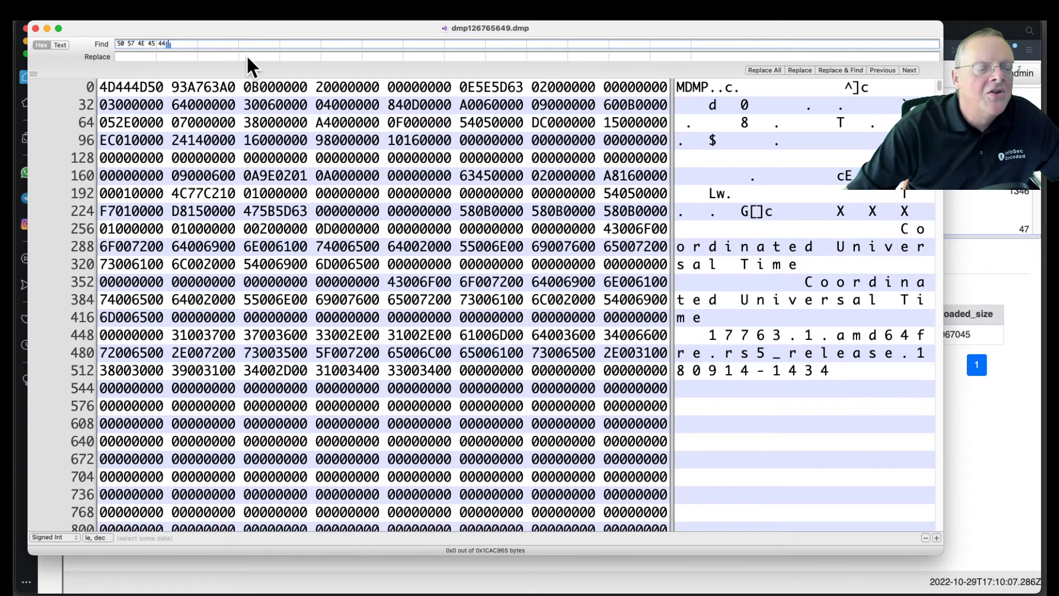
pyautogui.moveTo(173, 31); pyautogui.dragTo(188, 43)
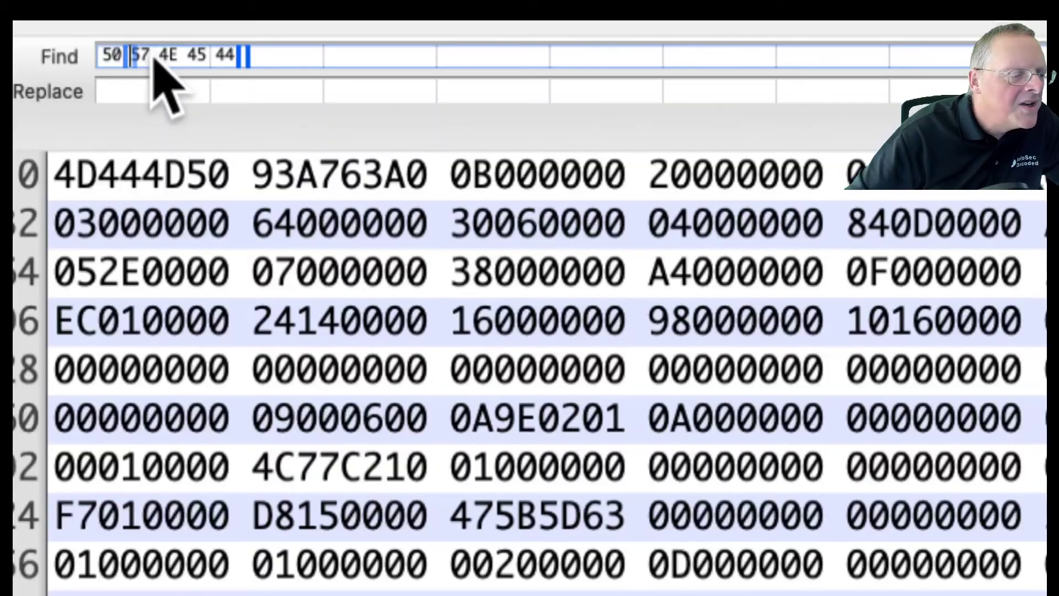
pyautogui.click(153, 57)
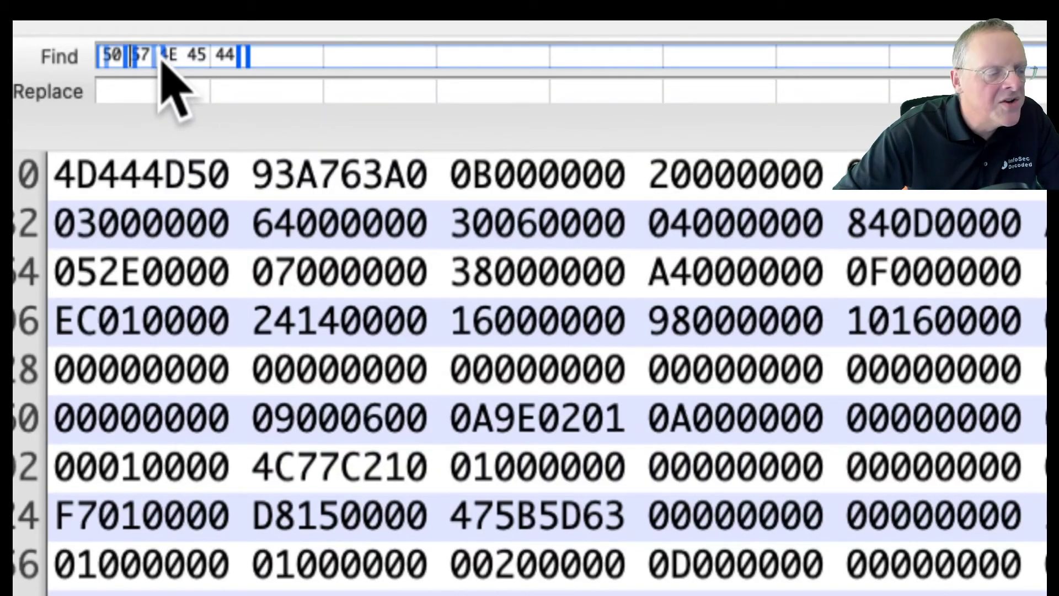
pyautogui.press('Left')
pyautogui.write('00')
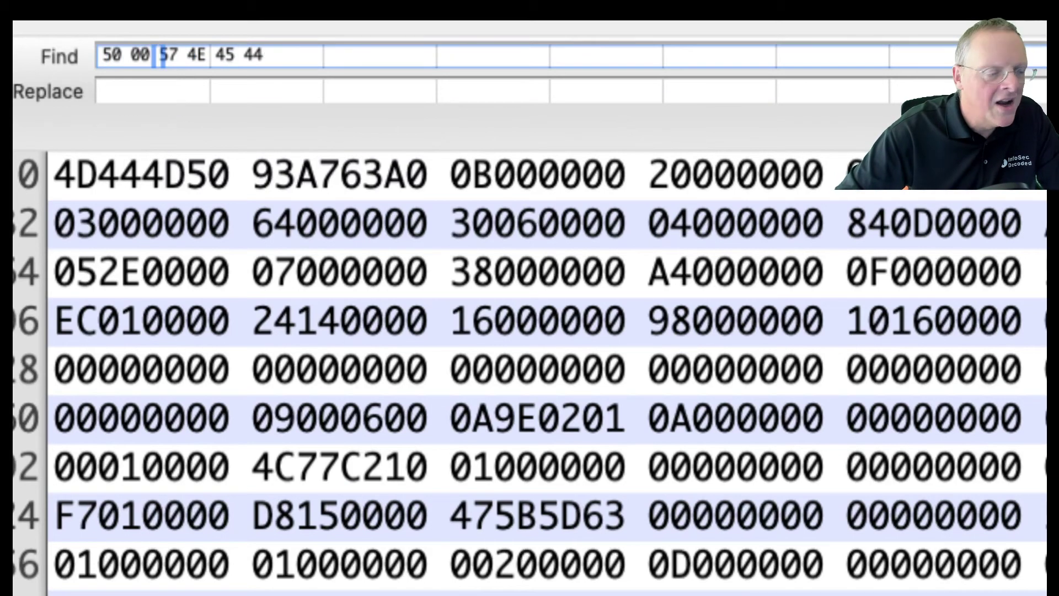
pyautogui.press('Right')
pyautogui.press('Right')
pyautogui.press('Left')
pyautogui.write('00')
pyautogui.press('Right')
pyautogui.write('00')
pyautogui.press('Right')
pyautogui.write('00')
pyautogui.press('Right')
pyautogui.write('00')
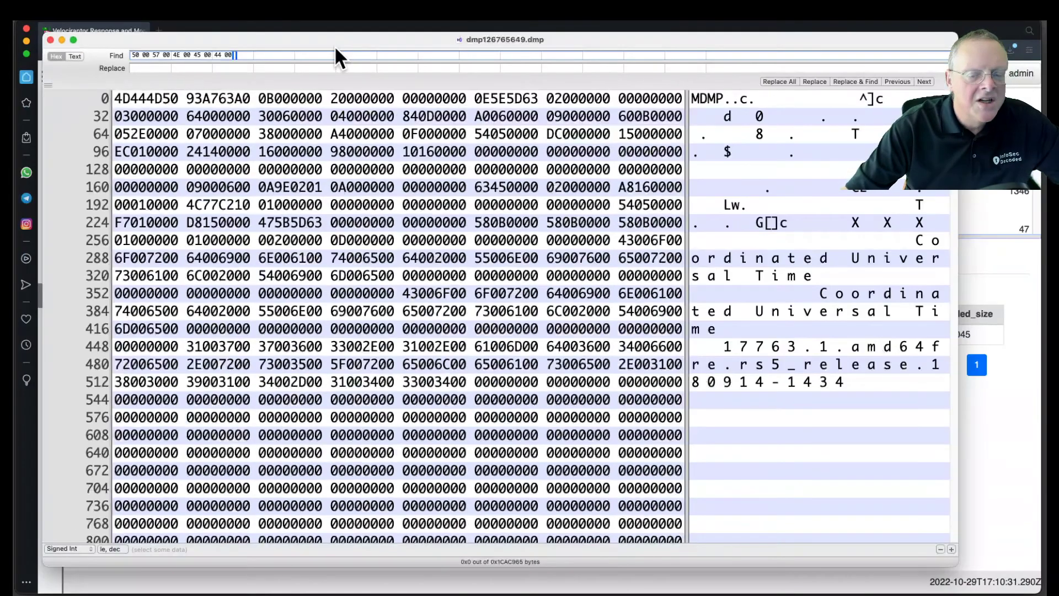
pyautogui.press('Return')
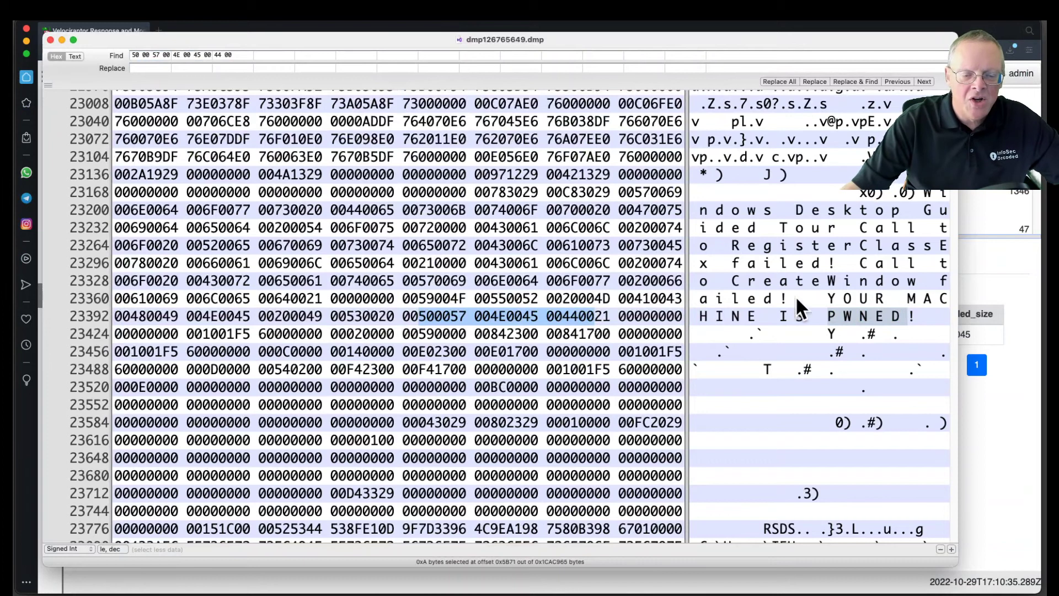
# Step: Select the text "YOUR MACHINE IS PWNED!" in the dump, close the dump and Downloads windows, and return to Velociraptor
pyautogui.click(881, 309)
pyautogui.moveTo(829, 299); pyautogui.dragTo(914, 315)
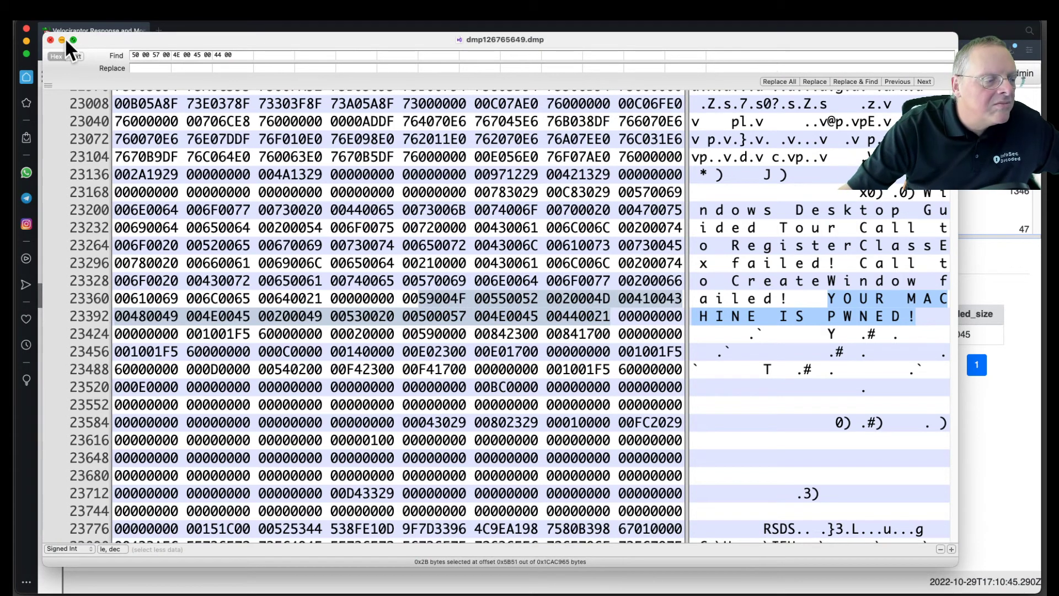
pyautogui.click(50, 40)
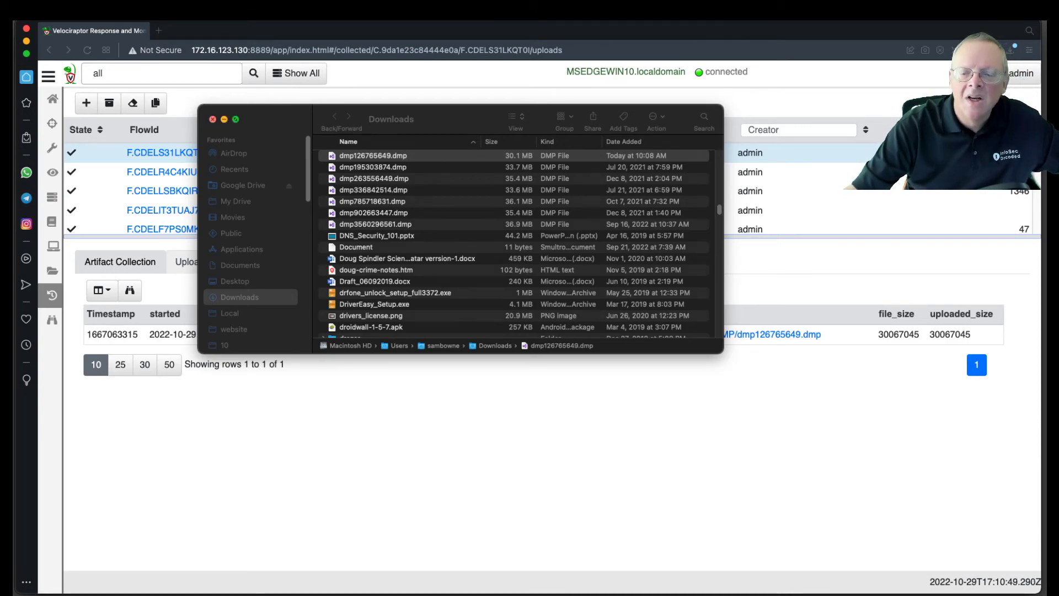
pyautogui.click(212, 119)
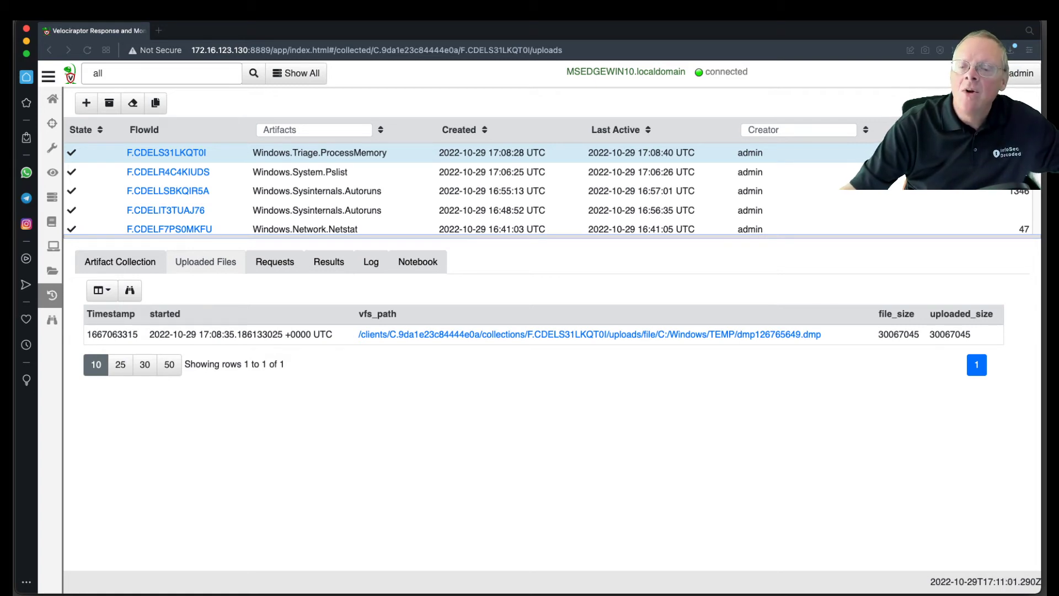
pyautogui.click(515, 101)
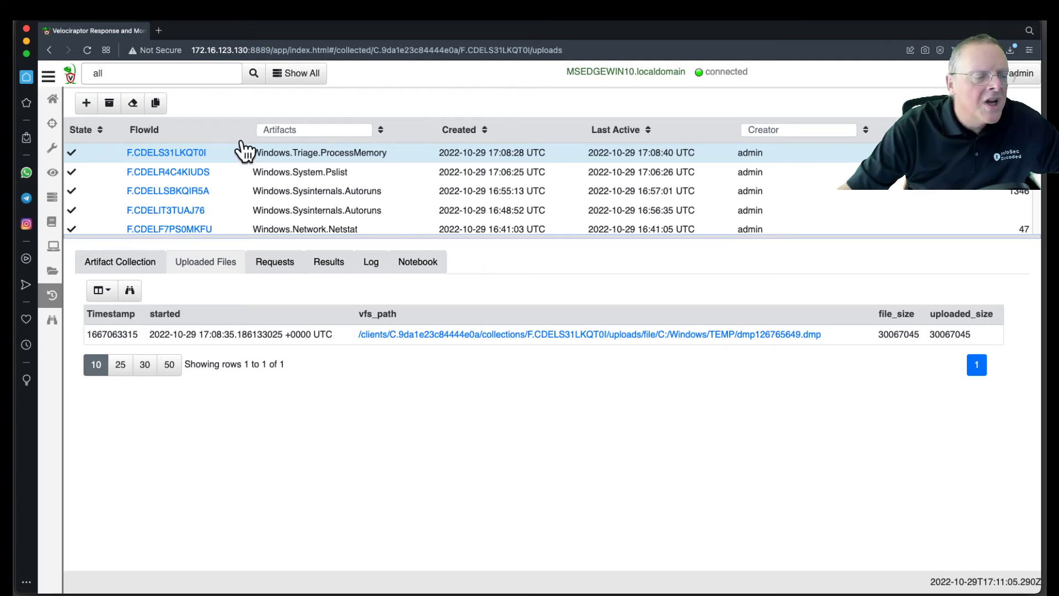
# Step: Start a new collection, search the artifacts for "yara" and select Windows.Detection.Yara.NTFS
pyautogui.click(86, 104)
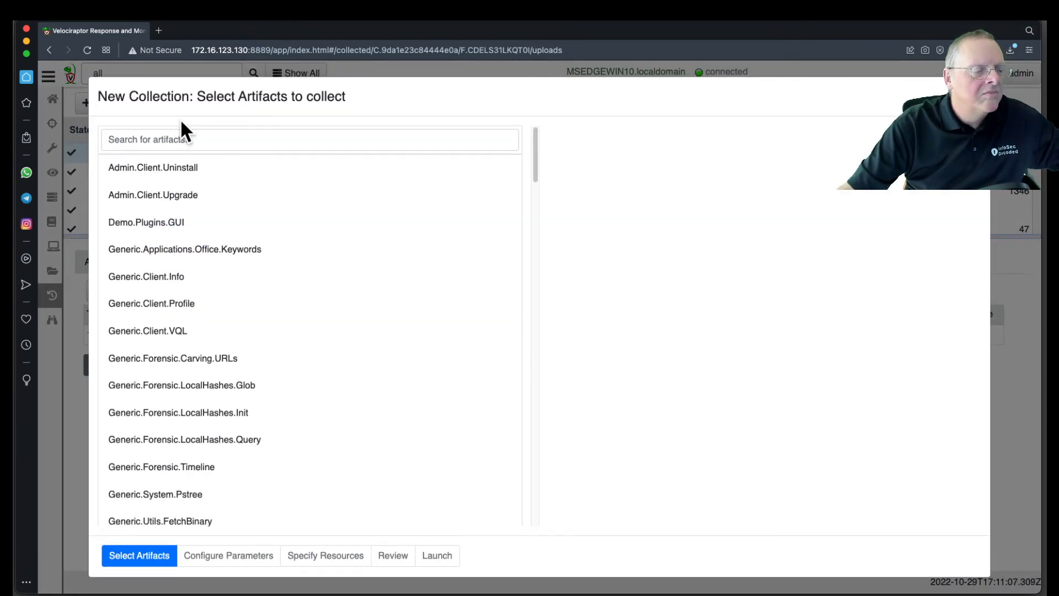
pyautogui.click(172, 137)
pyautogui.write('yara')
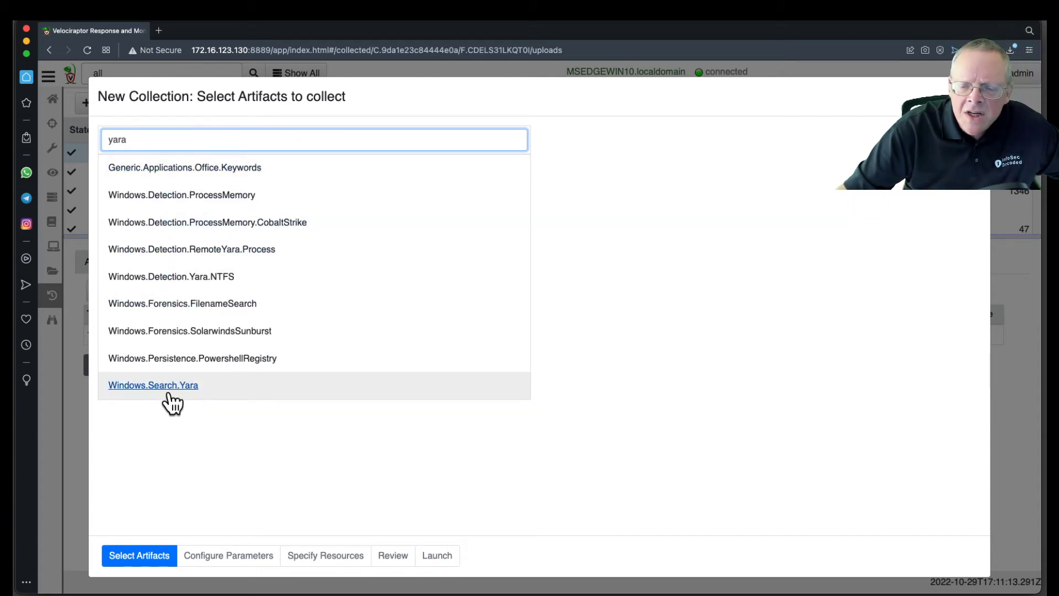
pyautogui.click(192, 283)
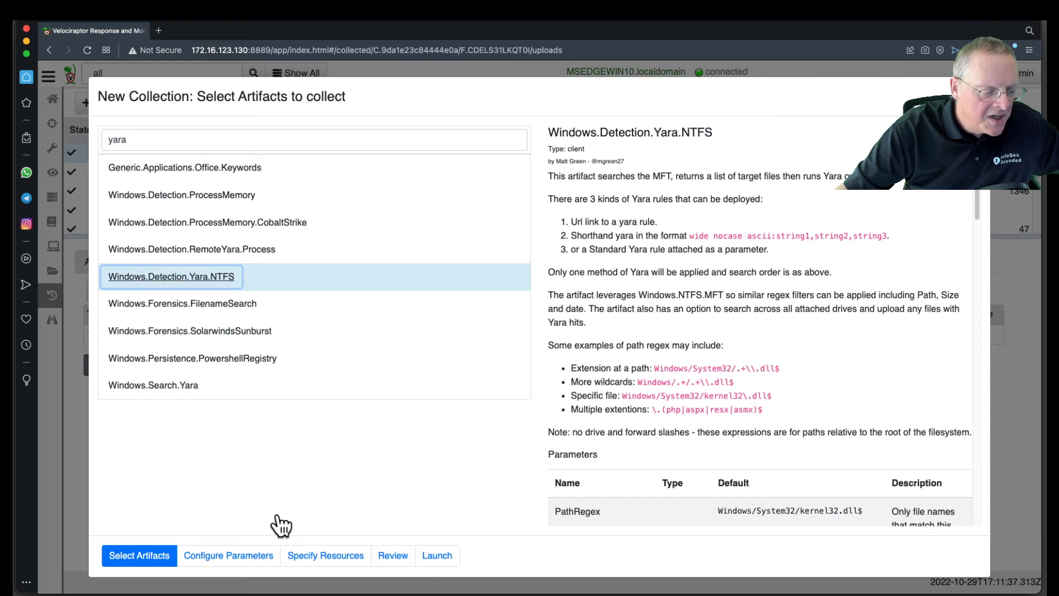
# Step: Expand the parameters of Windows.Detection.Yara.NTFS and set PathRegex to exe$
pyautogui.click(257, 557)
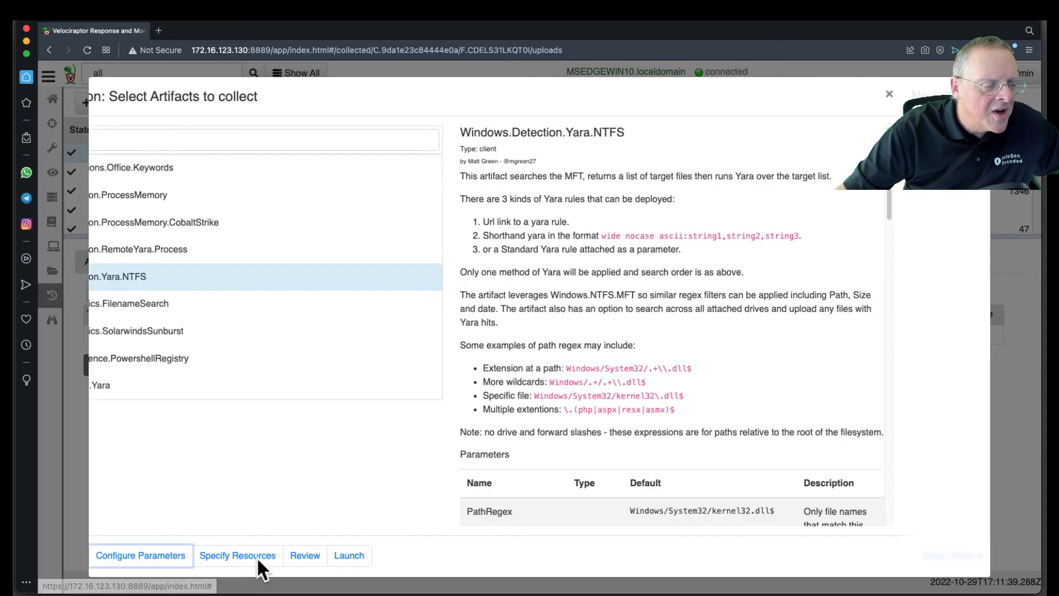
pyautogui.click(116, 172)
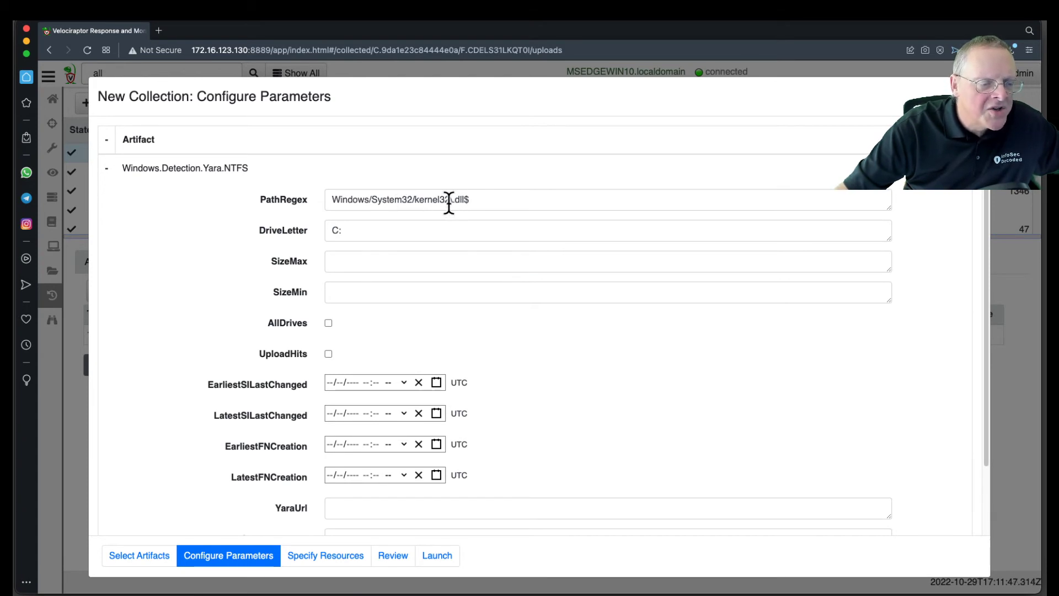
pyautogui.moveTo(331, 199); pyautogui.dragTo(449, 201)
pyautogui.press('BackSpace')
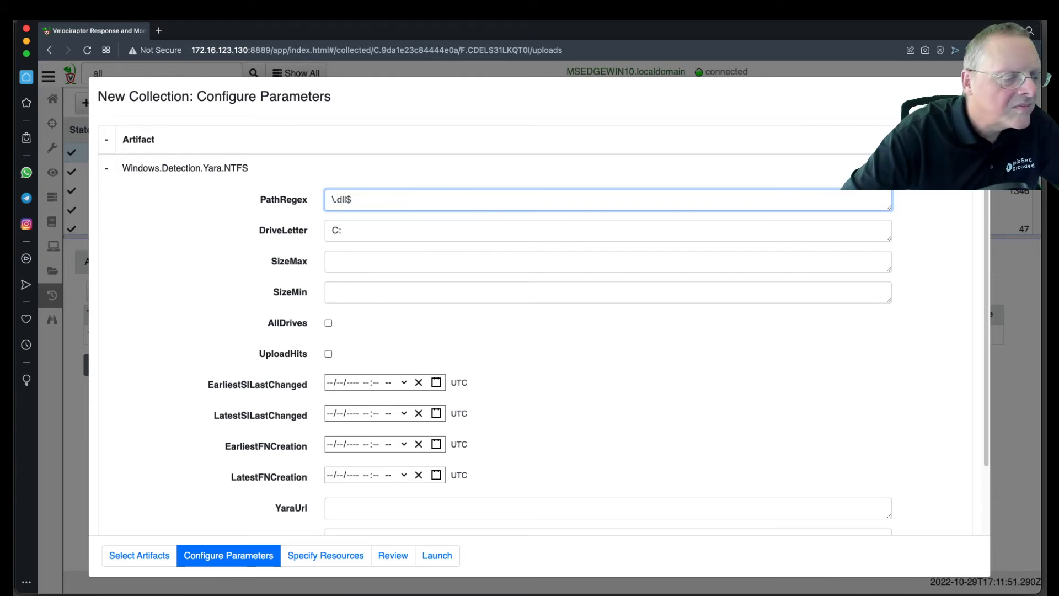
pyautogui.press('Delete')
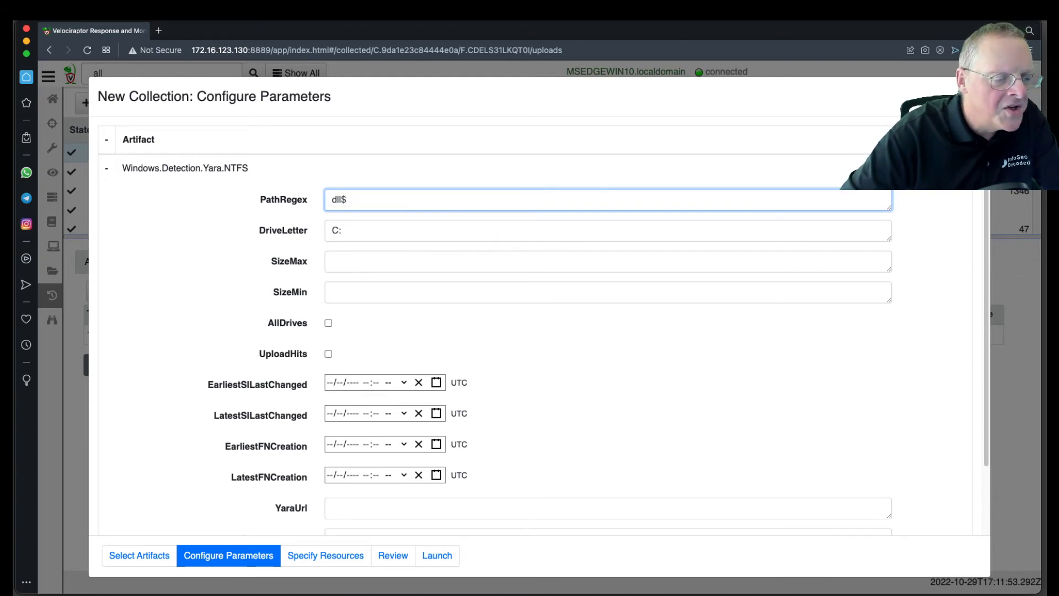
pyautogui.hotkey('shift', 'Right')
pyautogui.hotkey('shift', 'Right')
pyautogui.write('exe')
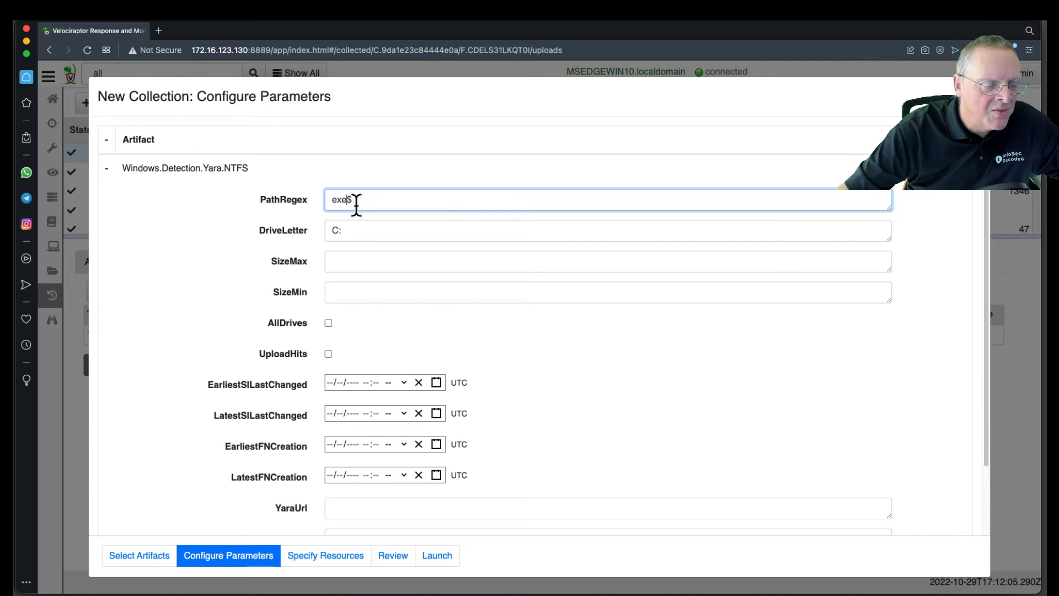
# Step: Replace the default YaraRule with wide:PWNED
pyautogui.scroll(-1, 485, 358)
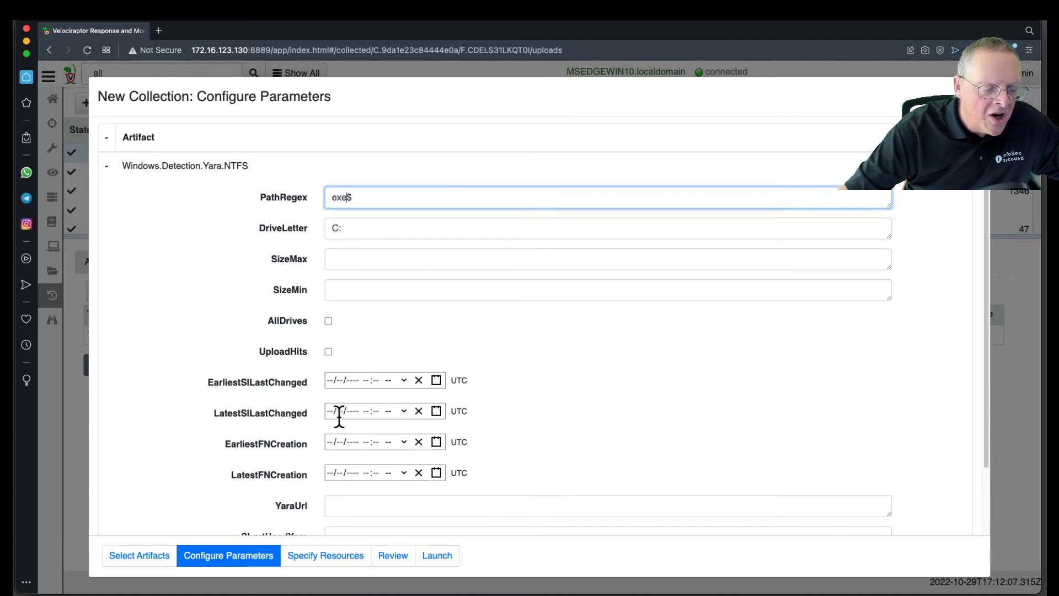
pyautogui.scroll(-3, 577, 437)
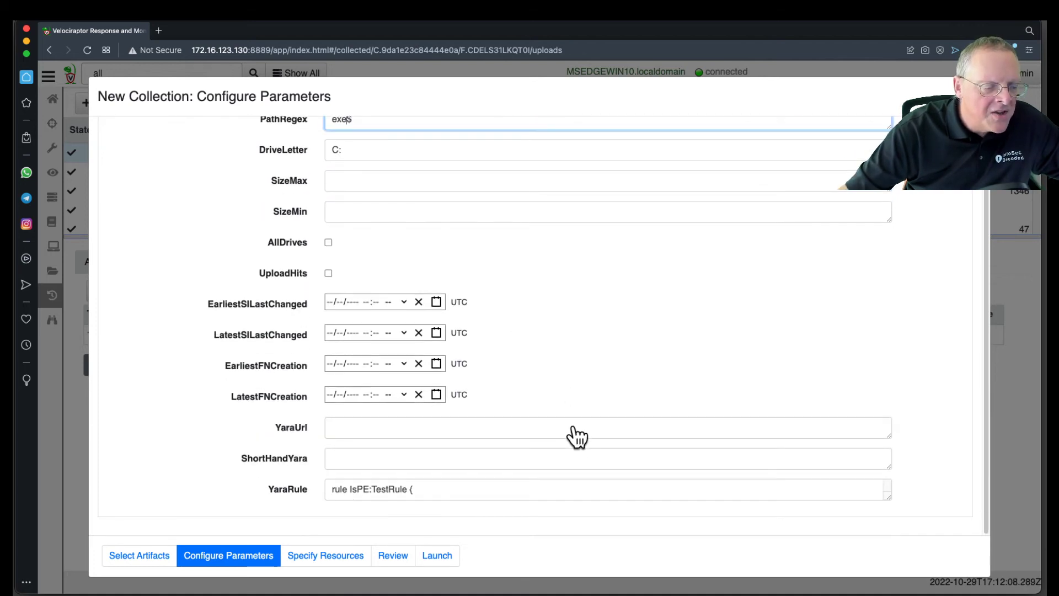
pyautogui.click(342, 488)
pyautogui.press('super+a')
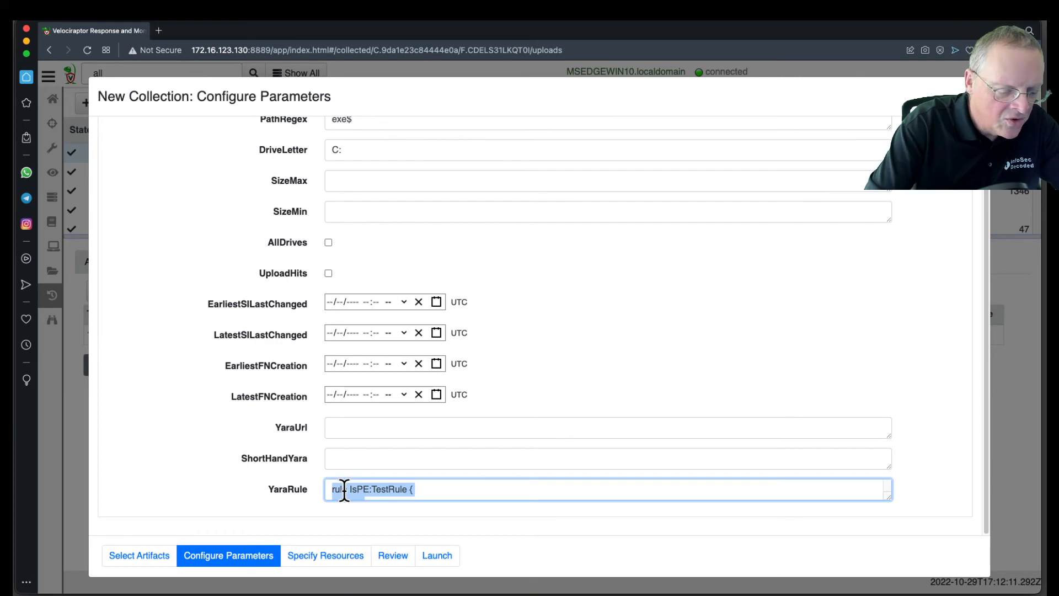
pyautogui.write('wide:PWNED')
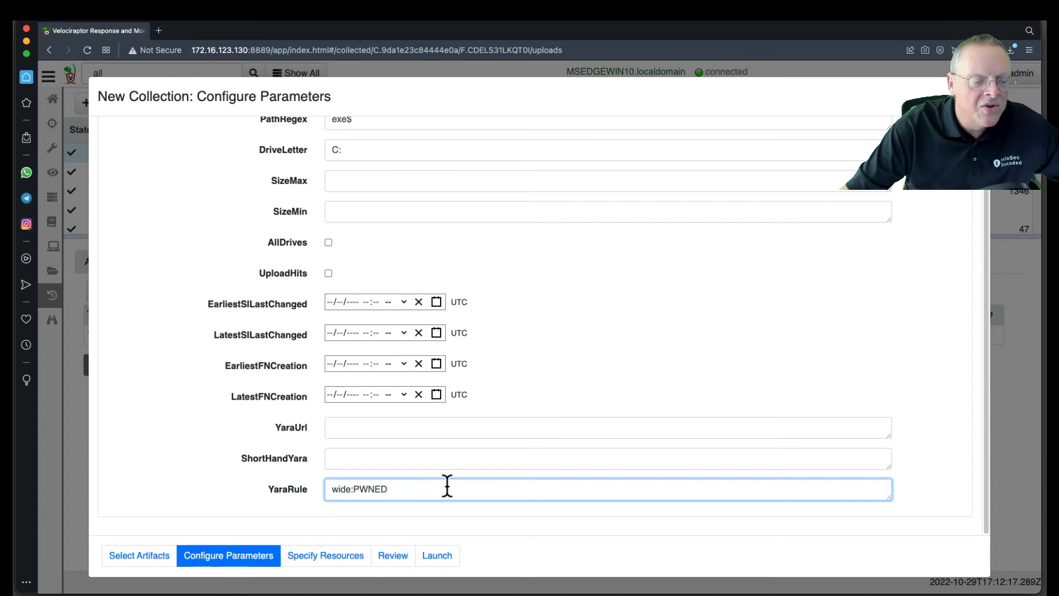
# Step: Review the configured parameters and launch the Windows.Detection.Yara.NTFS collection
pyautogui.scroll(3, 423, 199)
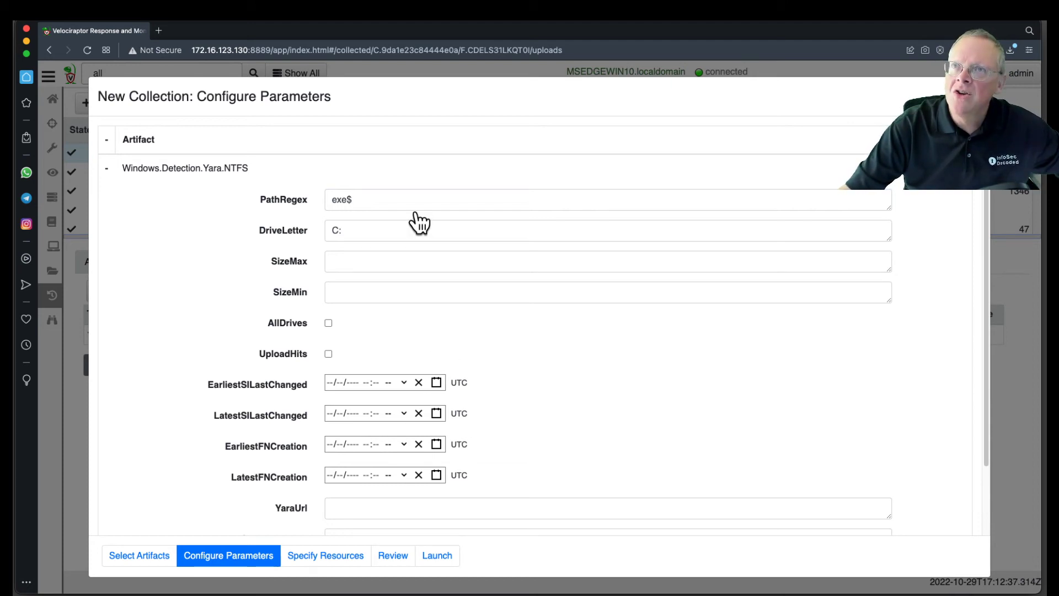
pyautogui.scroll(-1, 488, 364)
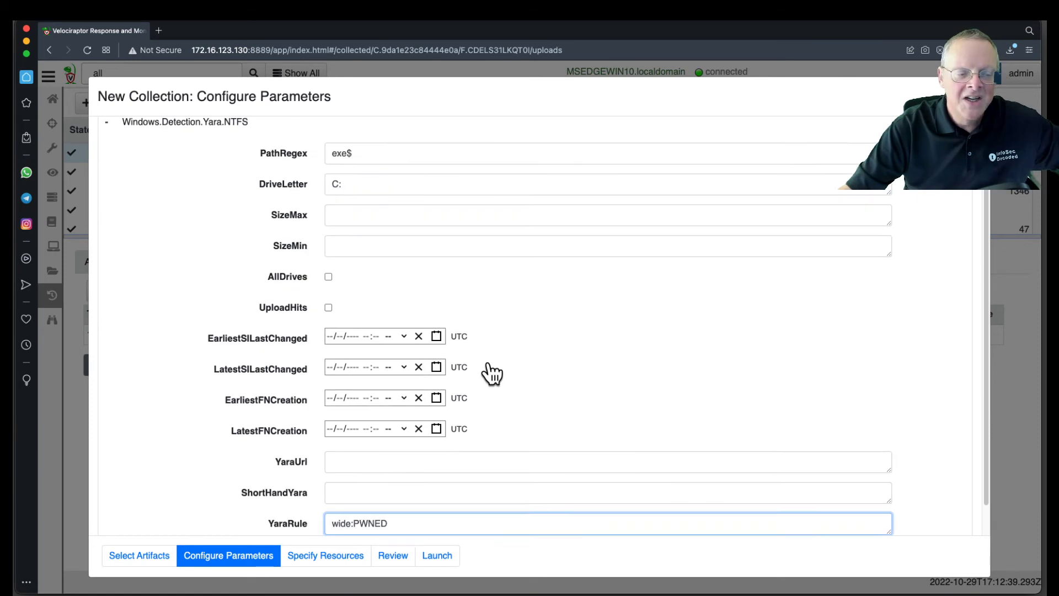
pyautogui.scroll(-1, 491, 373)
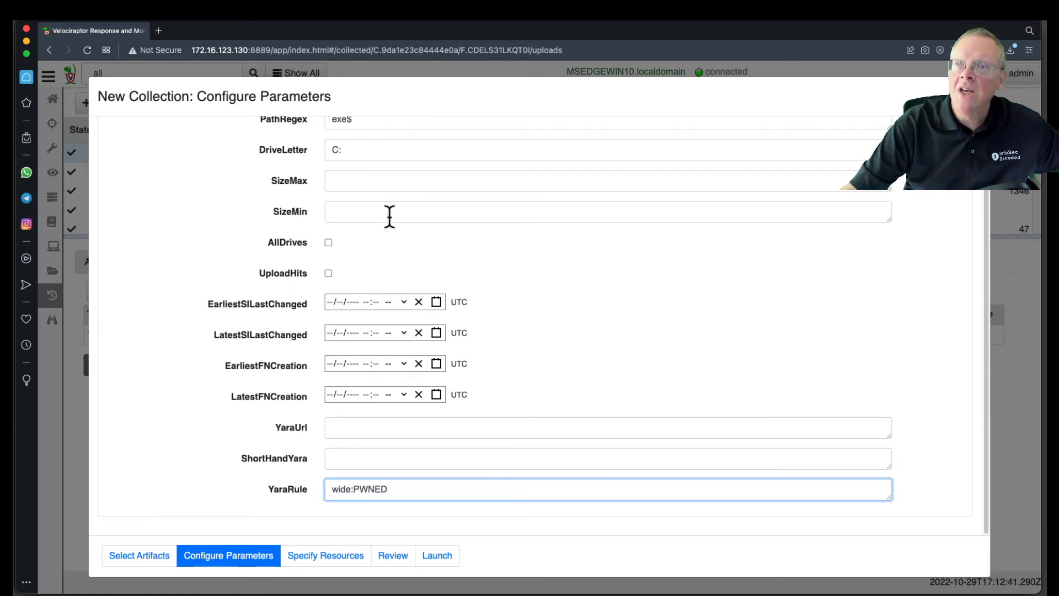
pyautogui.click(430, 559)
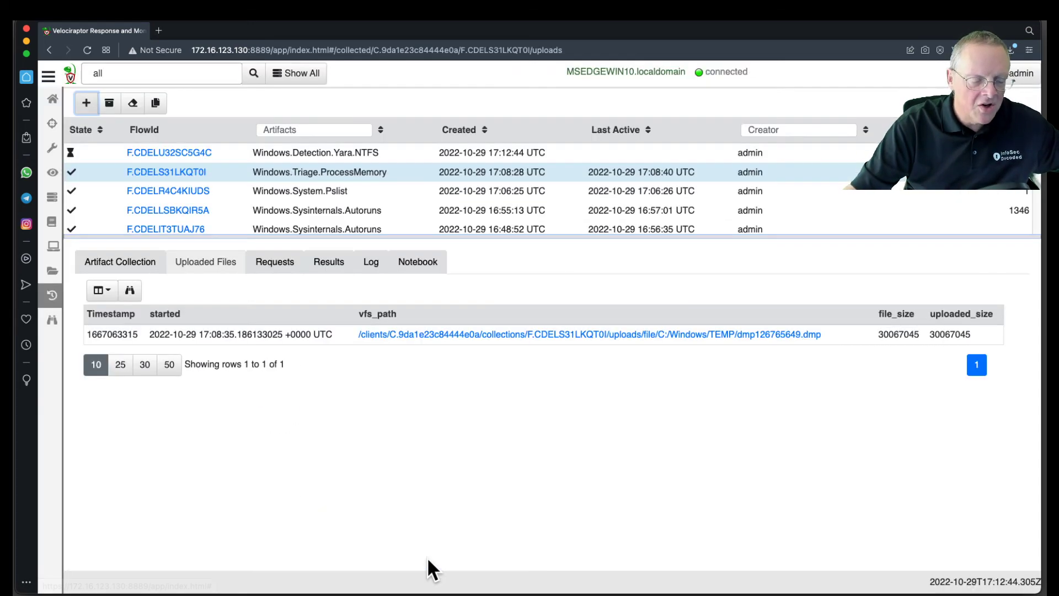
# Step: Open the log of the new Windows.Detection.Yara.NTFS collection, show 50 rows per page and examine the scan messages
pyautogui.click(464, 157)
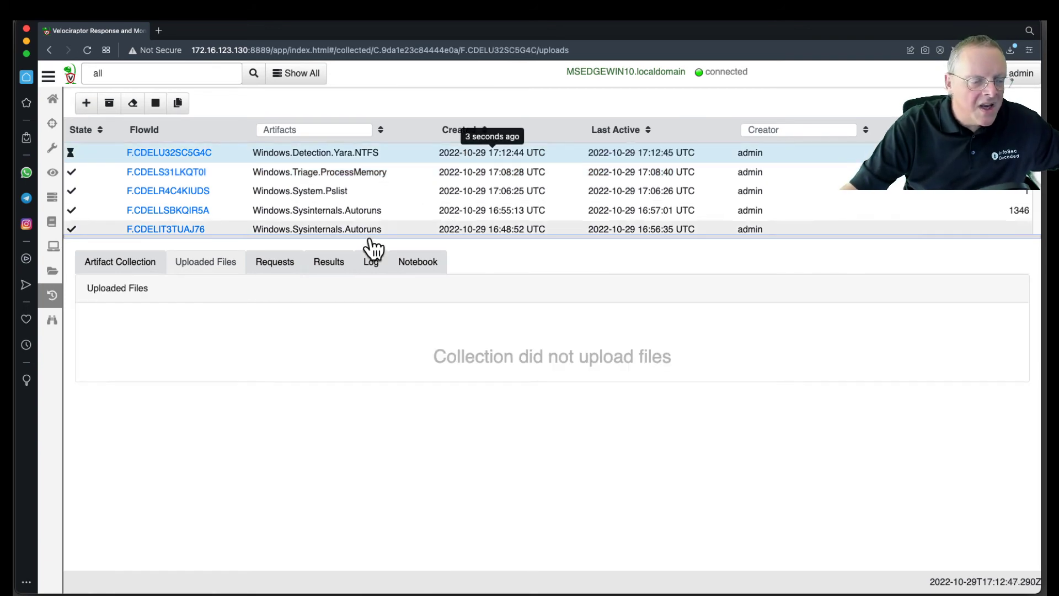
pyautogui.click(371, 266)
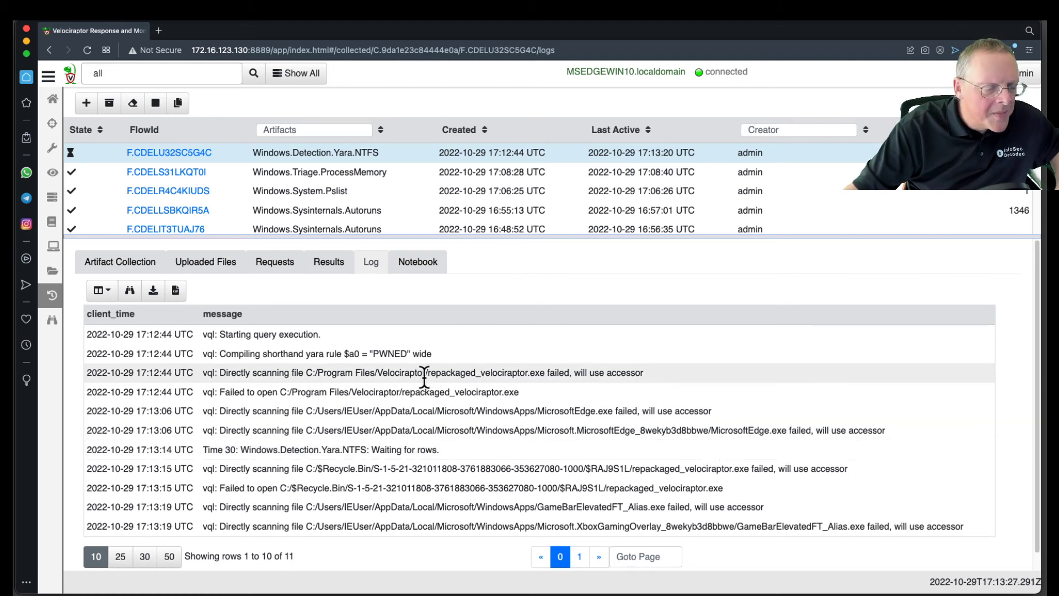
pyautogui.scroll(-1, 422, 376)
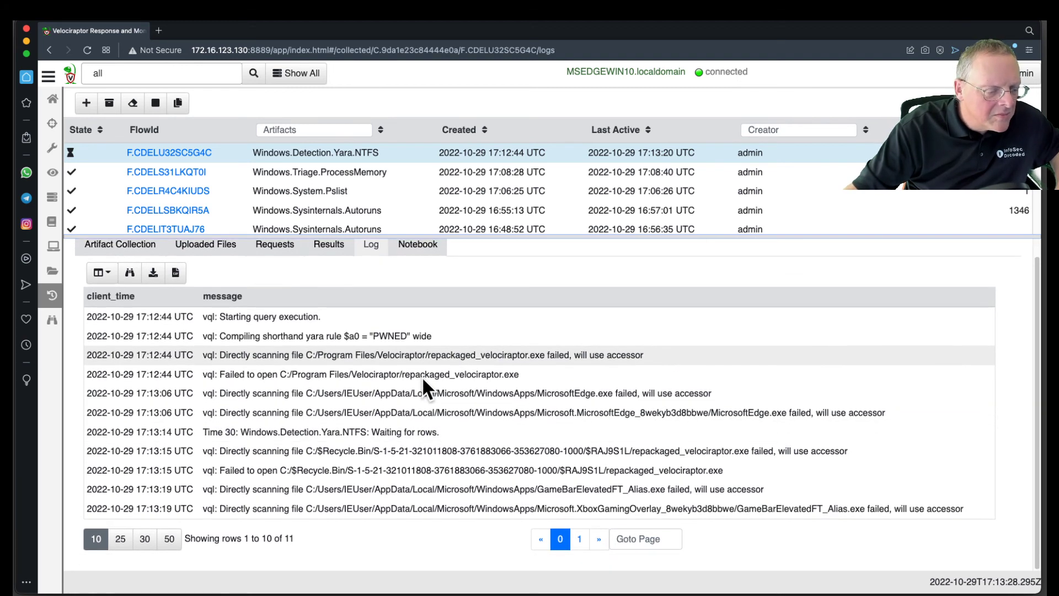
pyautogui.click(170, 543)
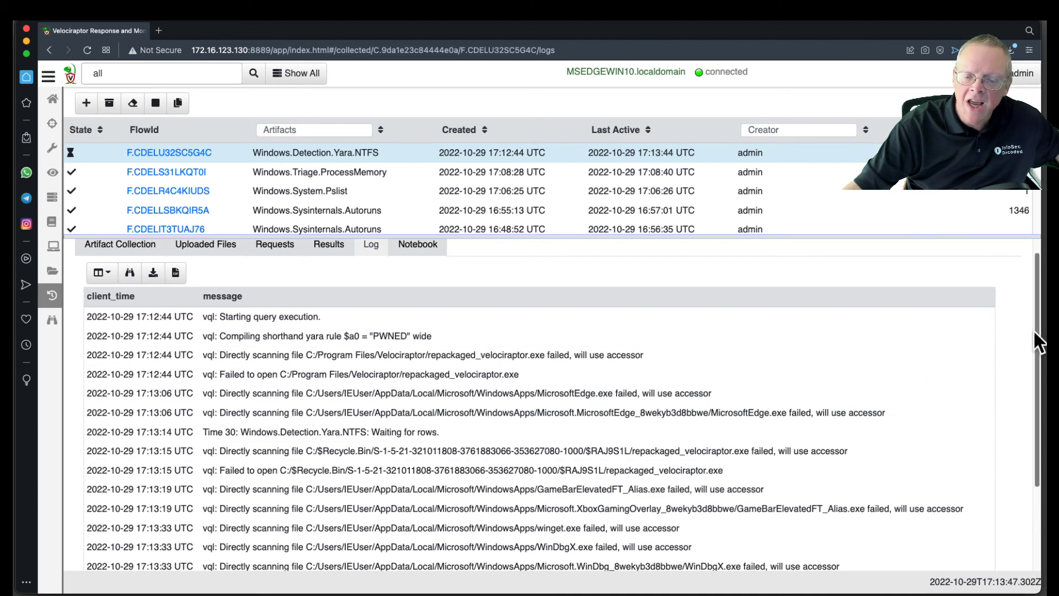
pyautogui.moveTo(1039, 339); pyautogui.dragTo(1031, 419)
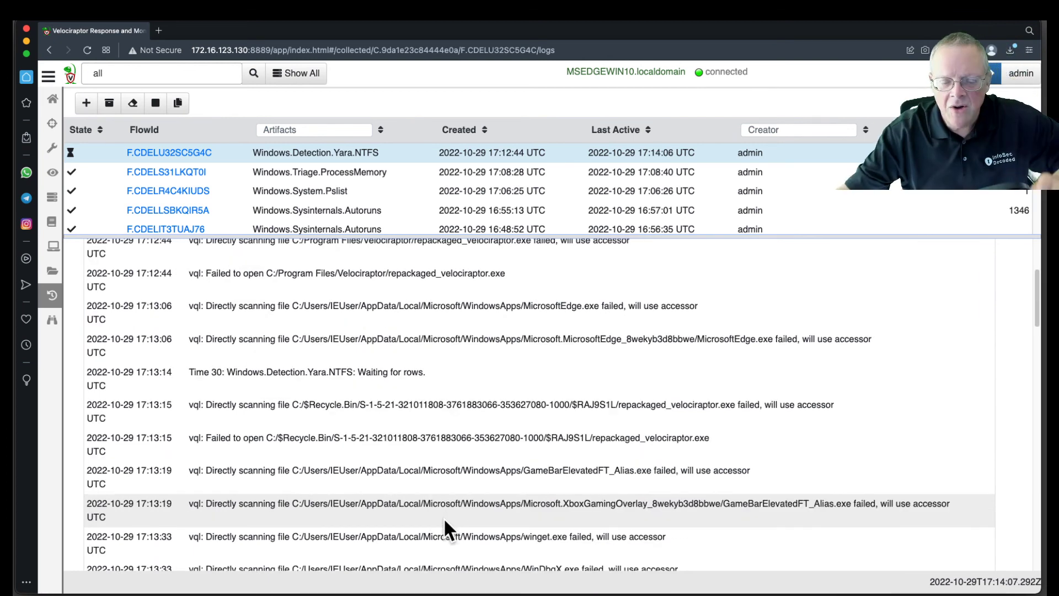
pyautogui.scroll(-10, 444, 517)
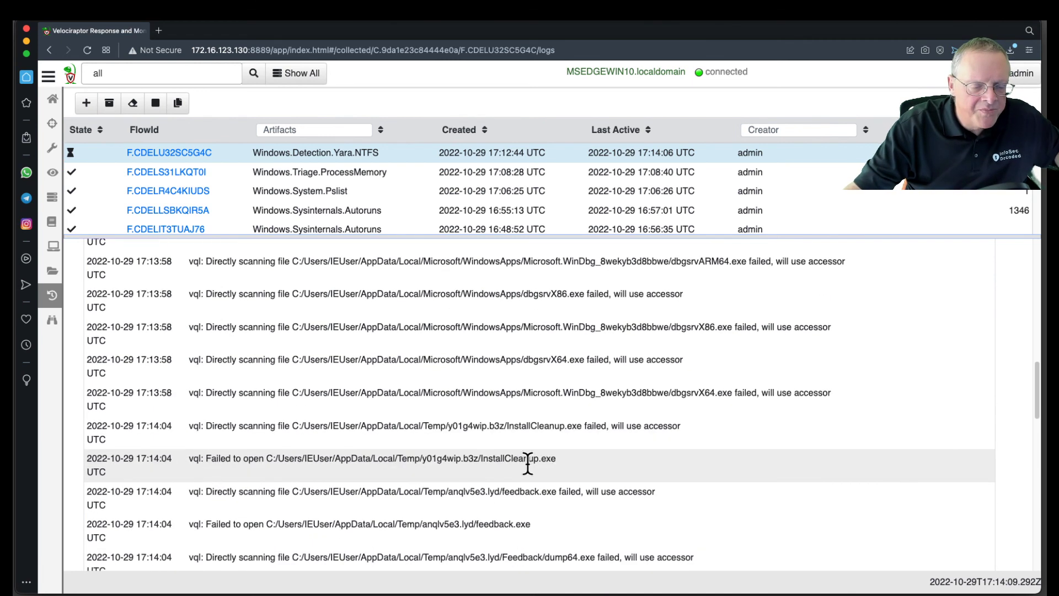
pyautogui.moveTo(1037, 380); pyautogui.dragTo(1037, 525)
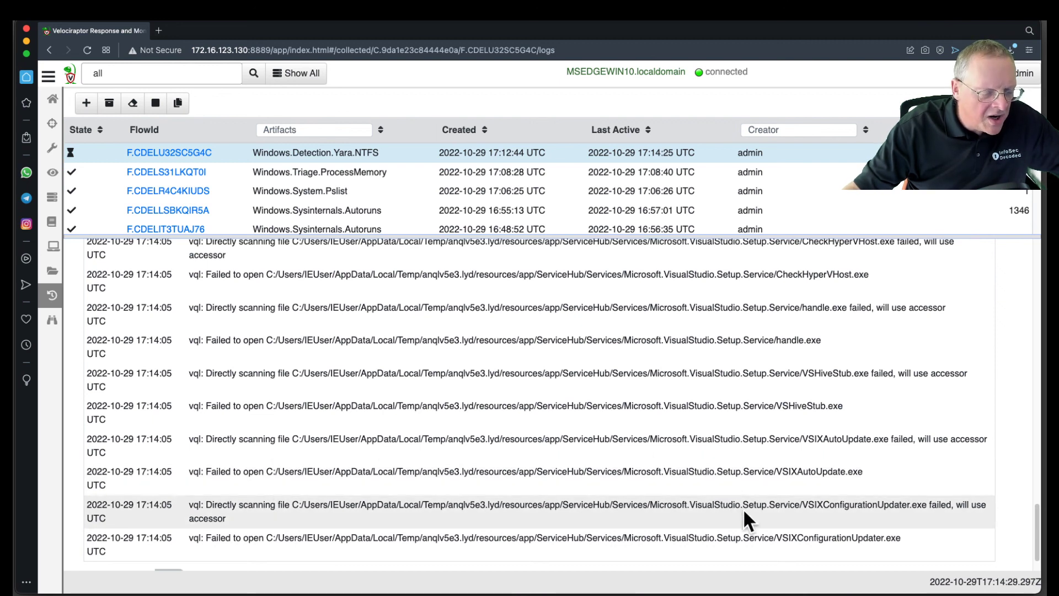
pyautogui.scroll(-1, 1040, 546)
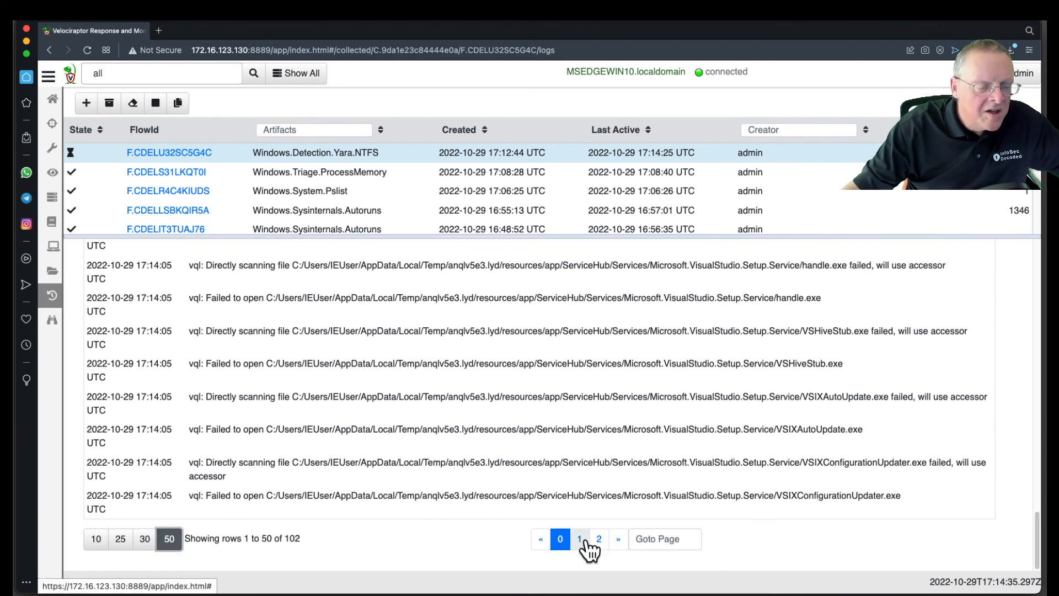
# Step: Show the results of the Windows.Detection.Yara.NTFS collection to identify the files matching the PWNED rule
pyautogui.scroll(4, 546, 317)
pyautogui.scroll(10, 546, 331)
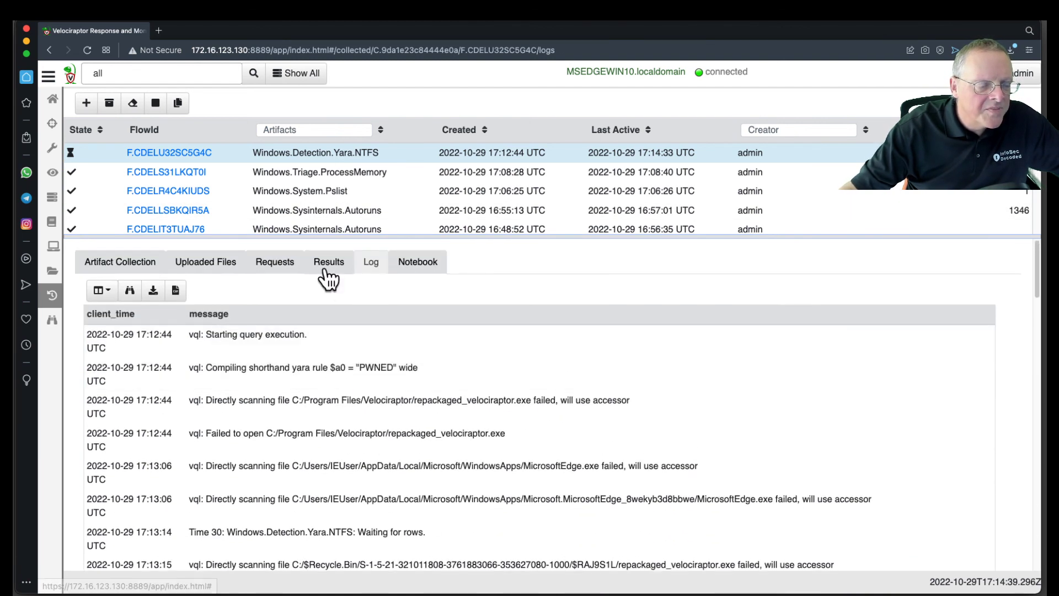
pyautogui.click(329, 263)
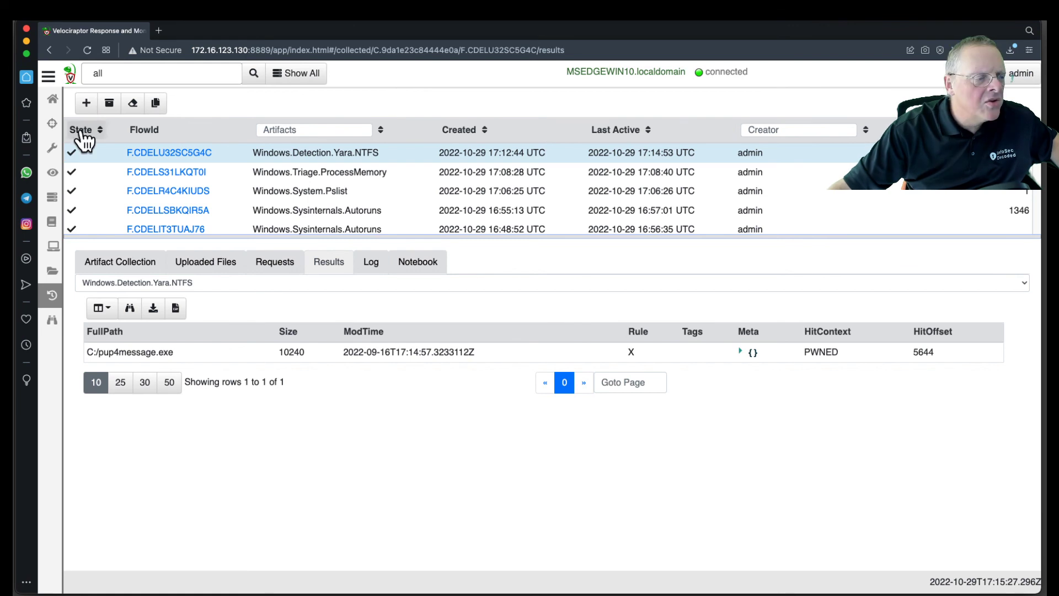
# Step: List all clients, open the MSEDGEWIN10.localdomain host and go to its remote shell
pyautogui.click(53, 102)
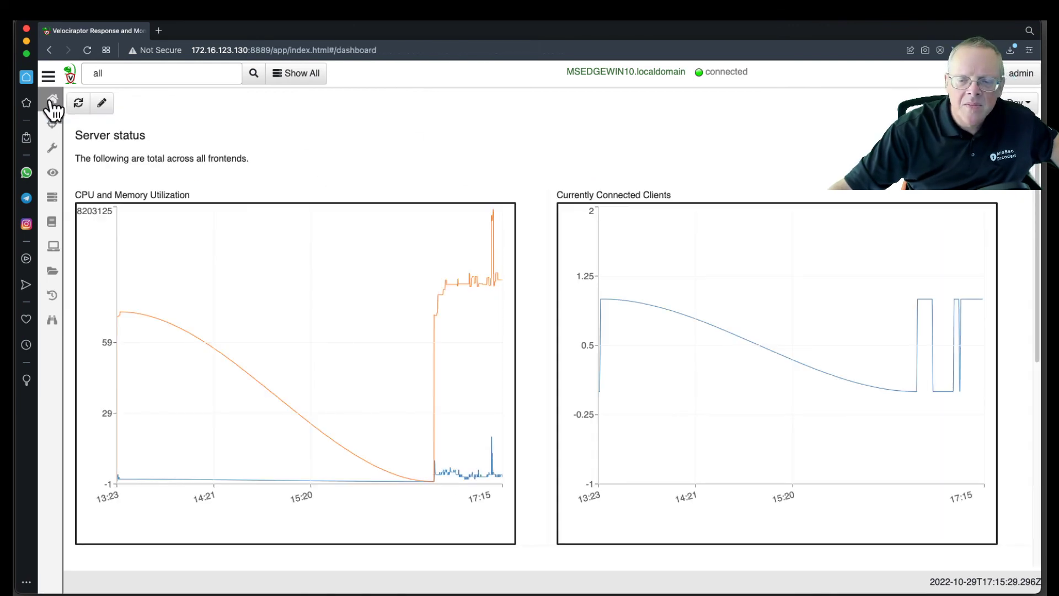
pyautogui.click(303, 75)
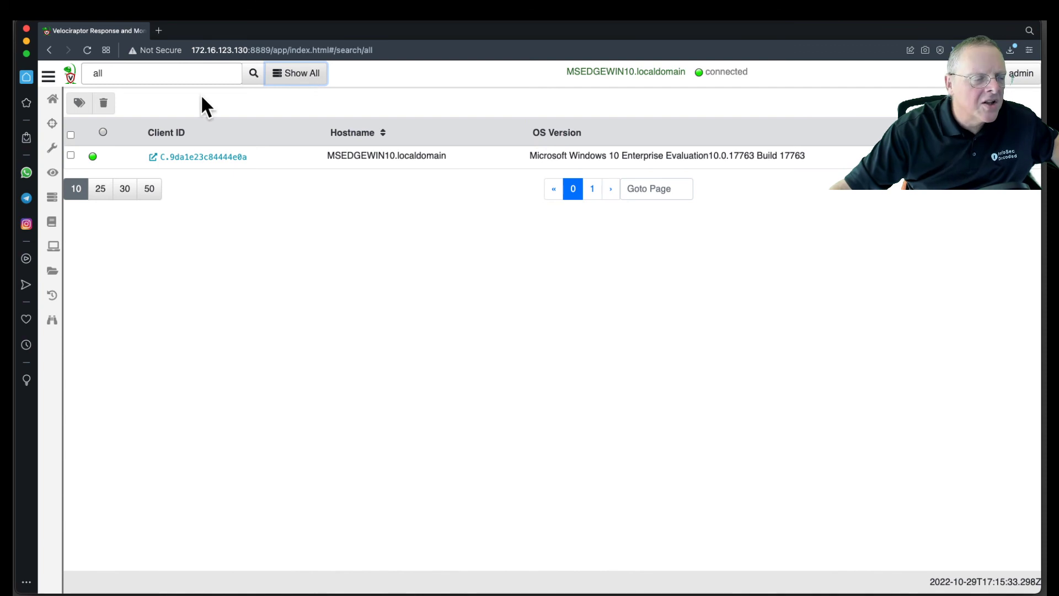
pyautogui.click(191, 160)
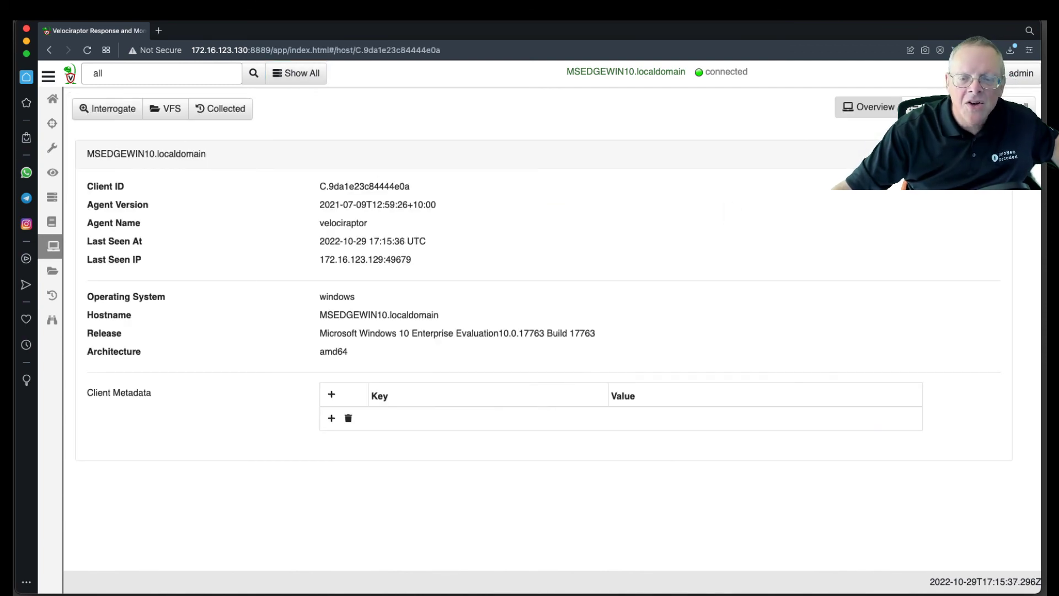
pyautogui.click(1014, 107)
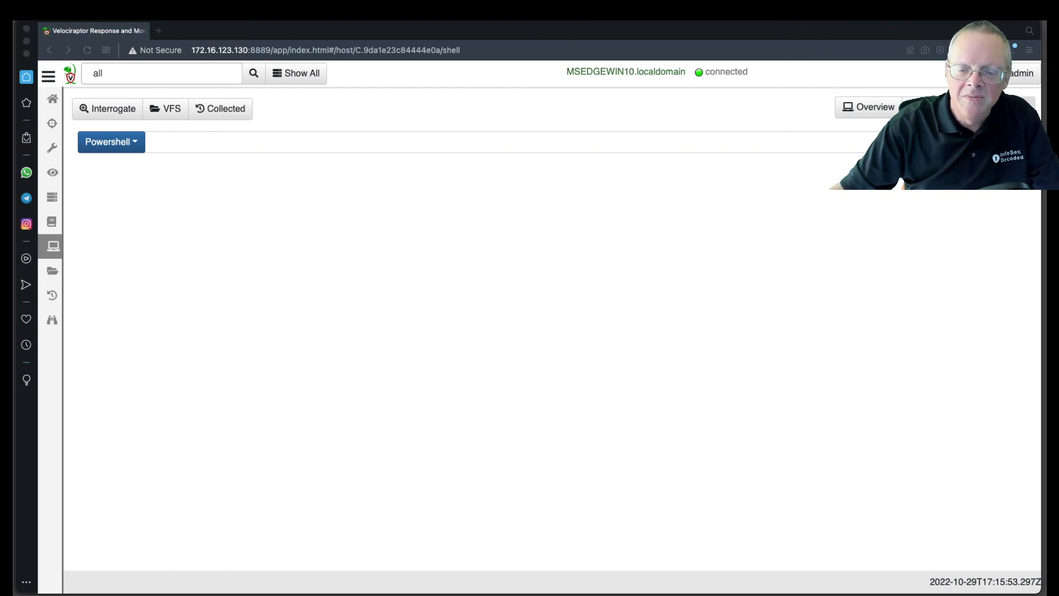
# Step: Run the PowerShell command del c:\pup4message.exe on the client to delete the malware file
pyautogui.click(157, 142)
pyautogui.write('del c:\\pup4message.exe')
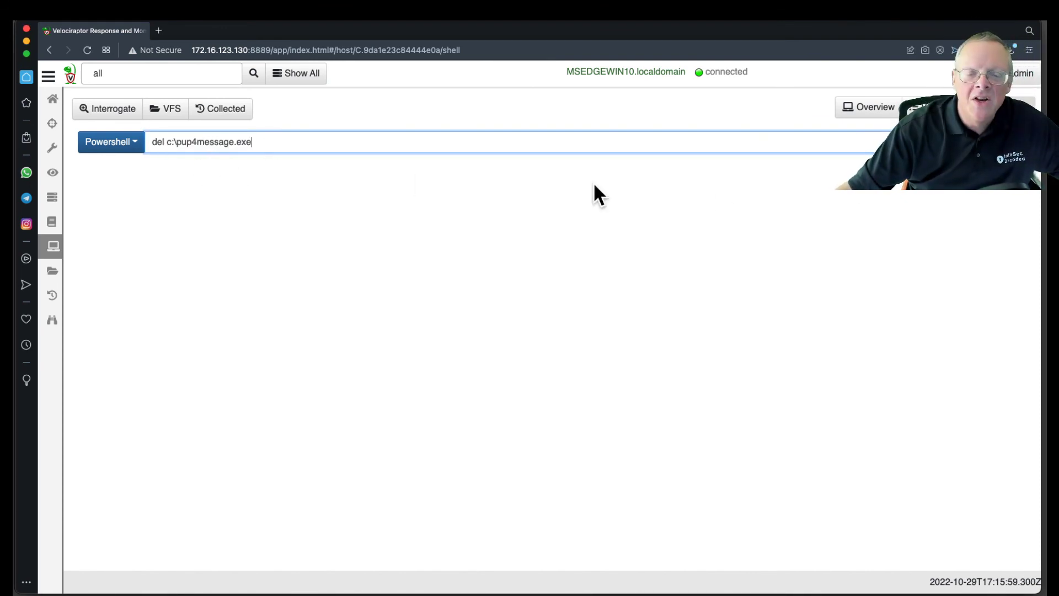
pyautogui.click(882, 142)
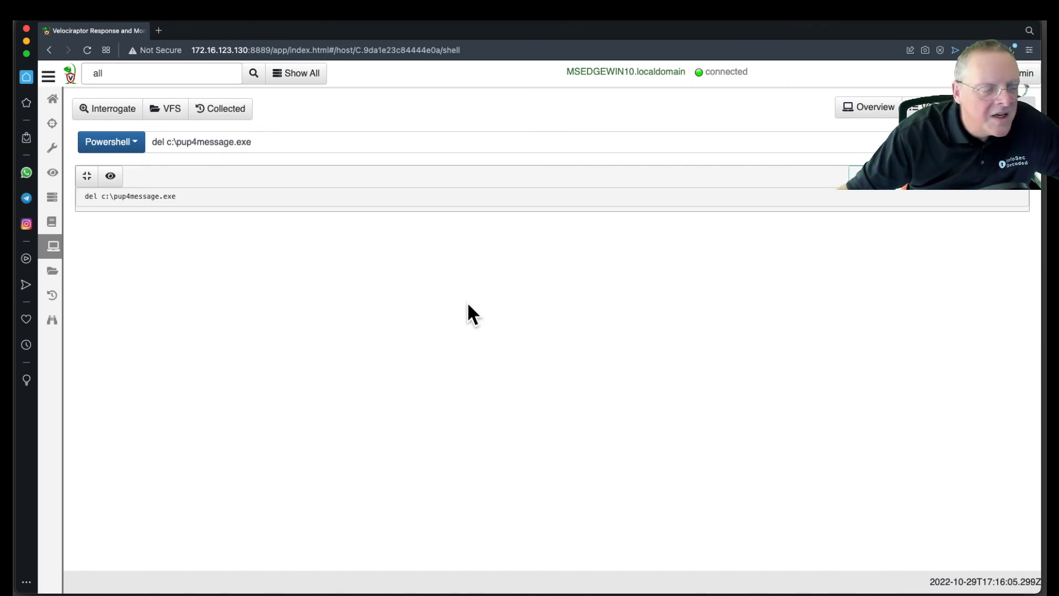
# Step: Inspect the output of the delete command, toggle its cell's expanded view, and hide the output again
pyautogui.click(110, 175)
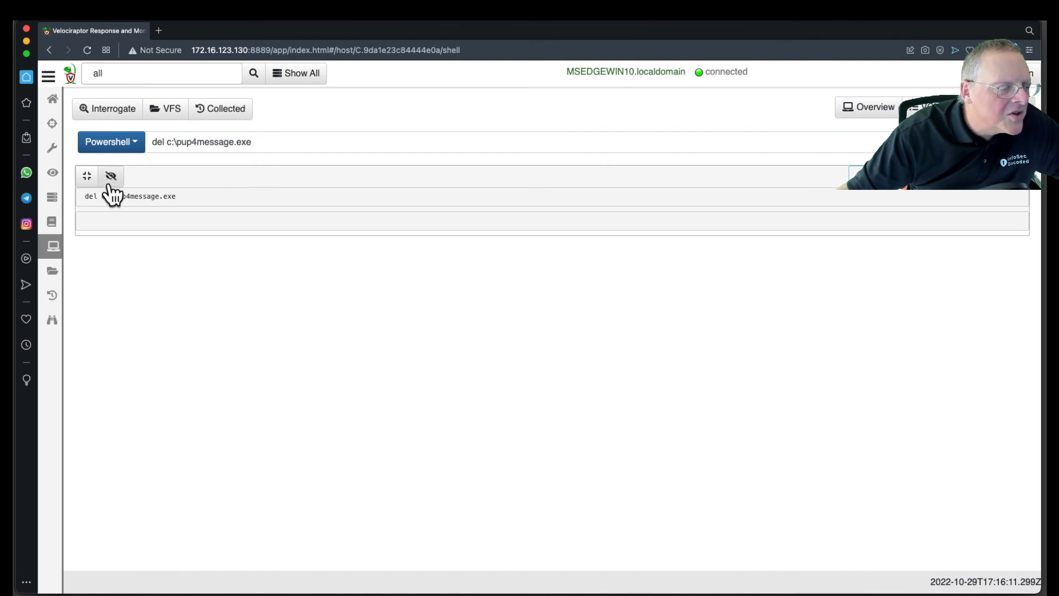
pyautogui.click(87, 177)
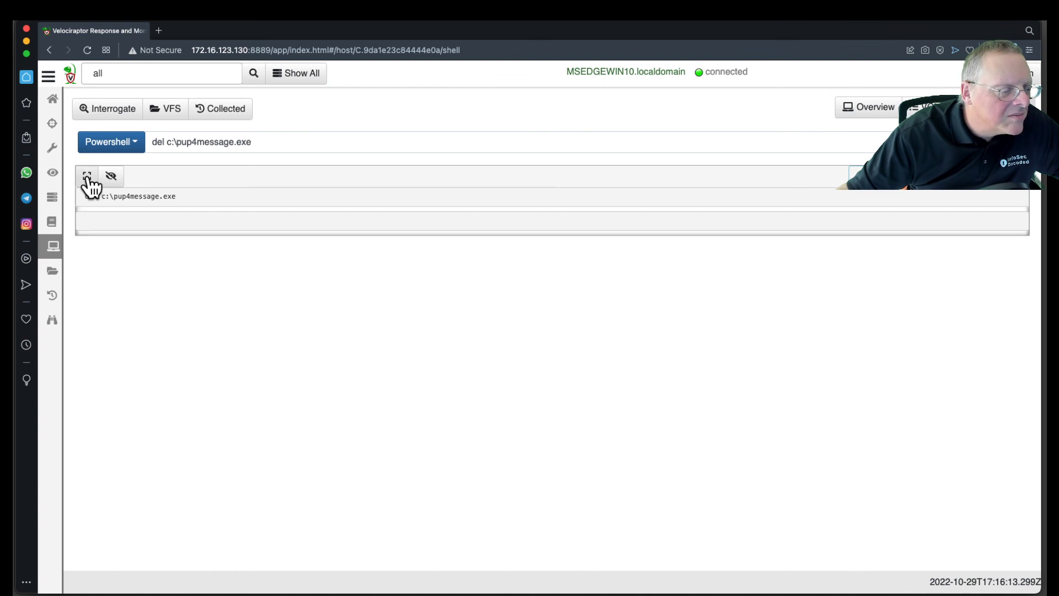
pyautogui.click(111, 177)
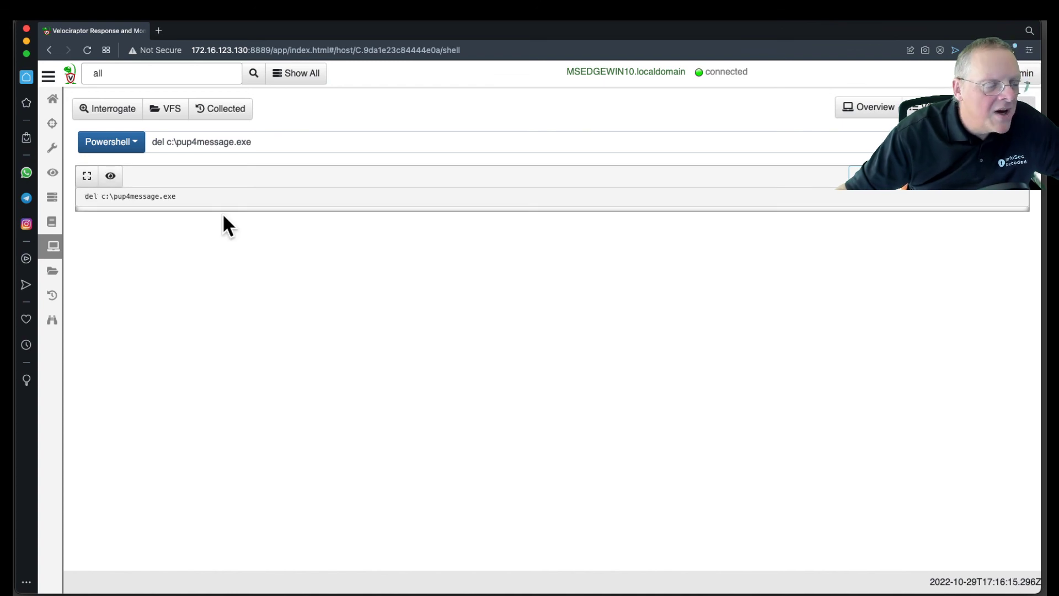